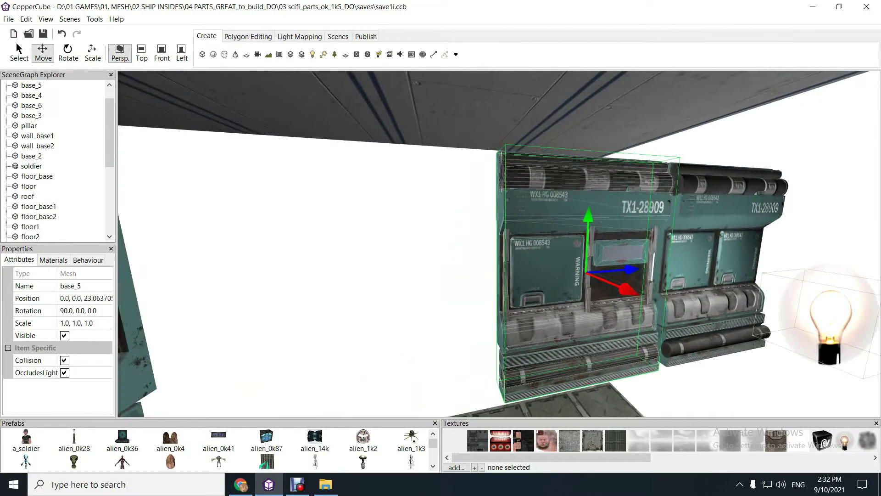
Move the base_5 wall panel along Z to -10.0, flush against the end of the base_1 panel
scroll(499, 243, up, 5)
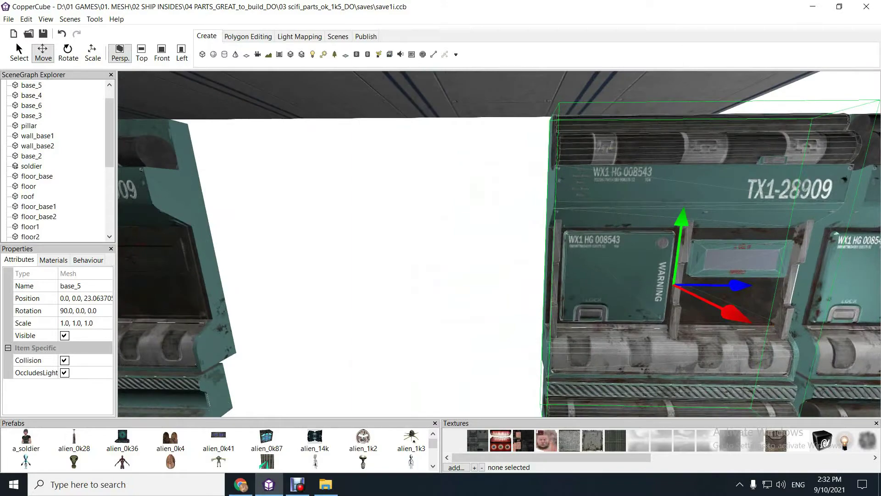
scroll(499, 243, down, 3)
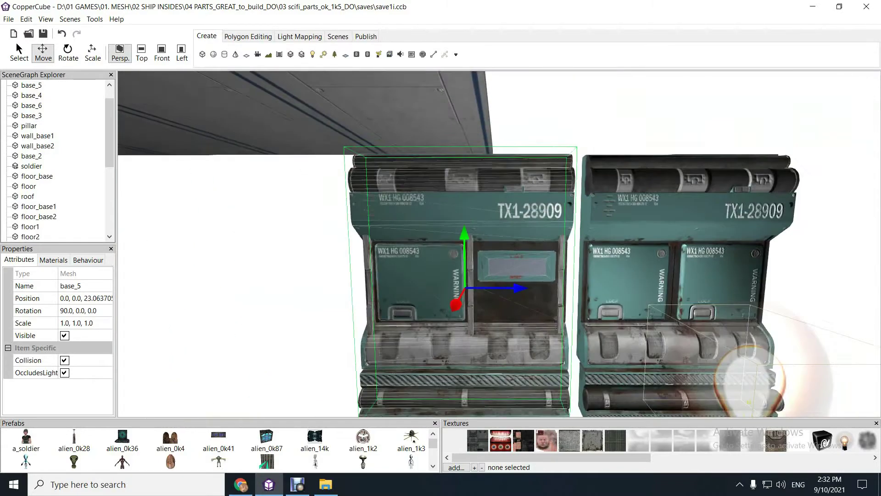
mouse_move(499, 244)
right_down()
mouse_move(499, 258)
mouse_move(499, 238)
right_up()
drag(509, 267, 432, 279)
scroll(499, 244, up, 3)
right_drag(432, 280, 377, 271)
mouse_move(578, 292)
mouse_down()
mouse_move(629, 292)
mouse_move(583, 292)
mouse_up()
right_drag(583, 292, 509, 289)
Shift the base_5 panel slightly along Z and bring it back against base_1 at Z -10.0
click(322, 275)
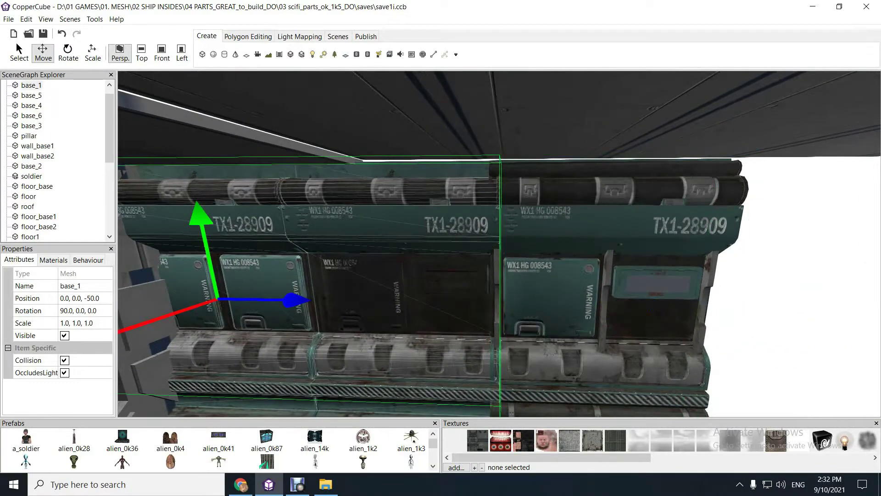
click(602, 294)
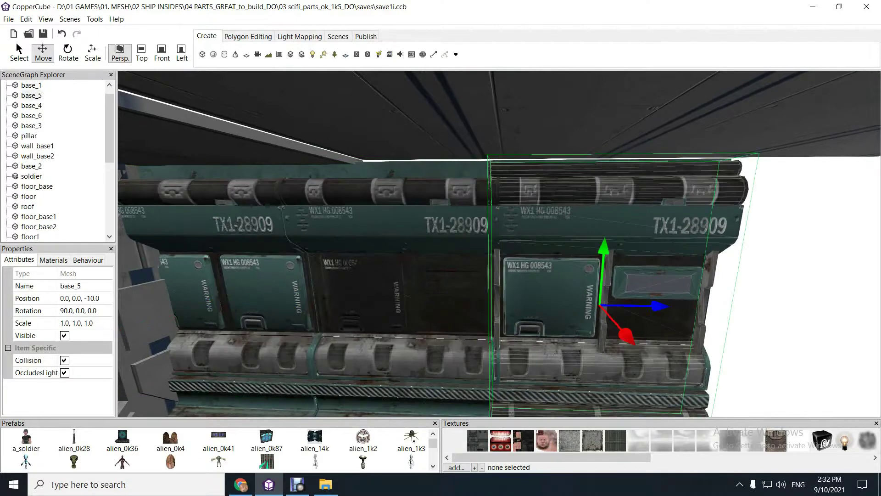
drag(652, 305, 669, 306)
key(ctrl+z)
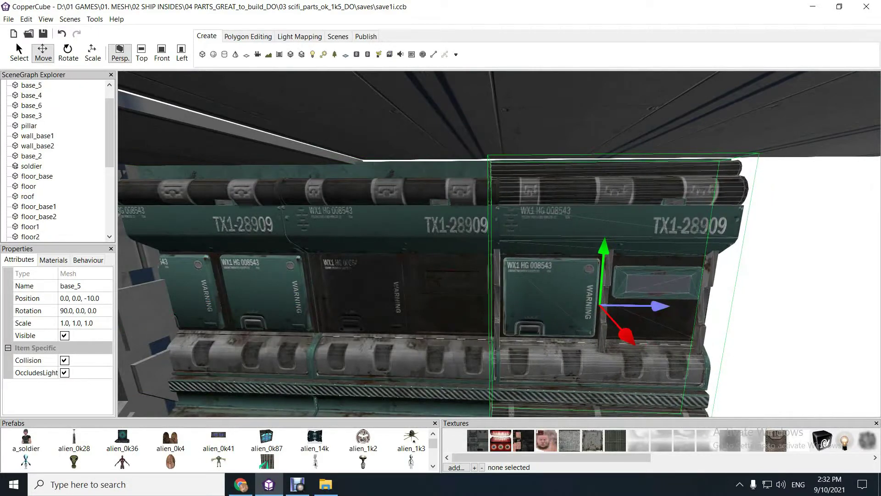
Examine the corridor and the joint between the base_5 and base_1 wall panels from several viewpoints
key(Up)
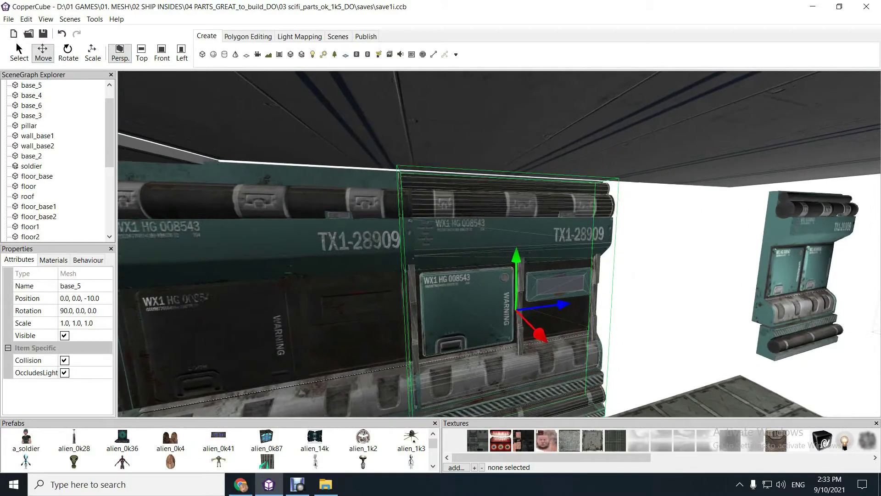
key(Down)
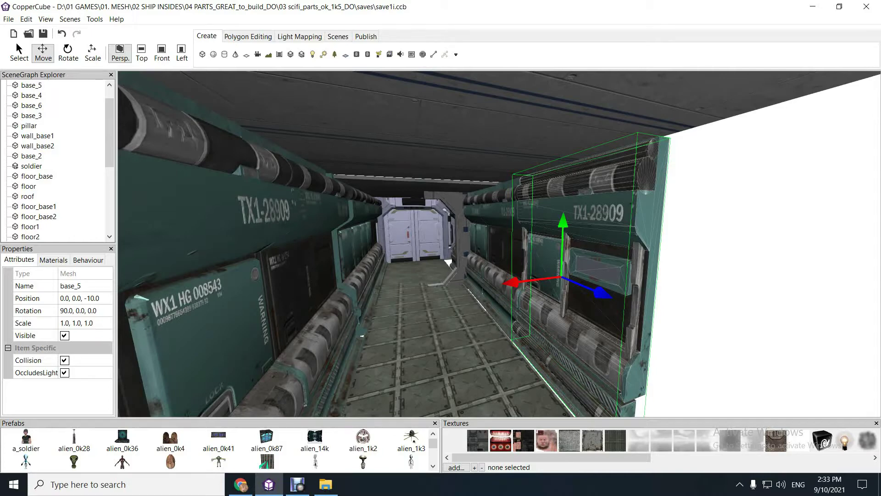
drag(459, 230, 469, 230)
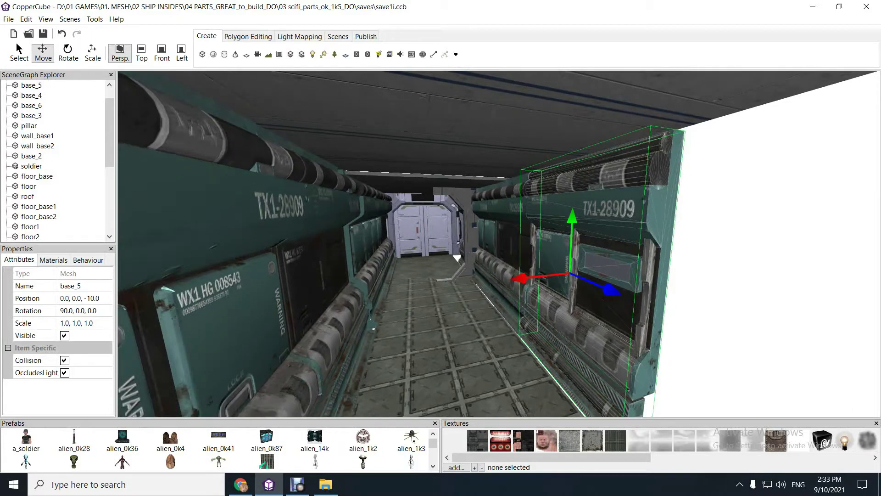
key(Left)
key(Right)
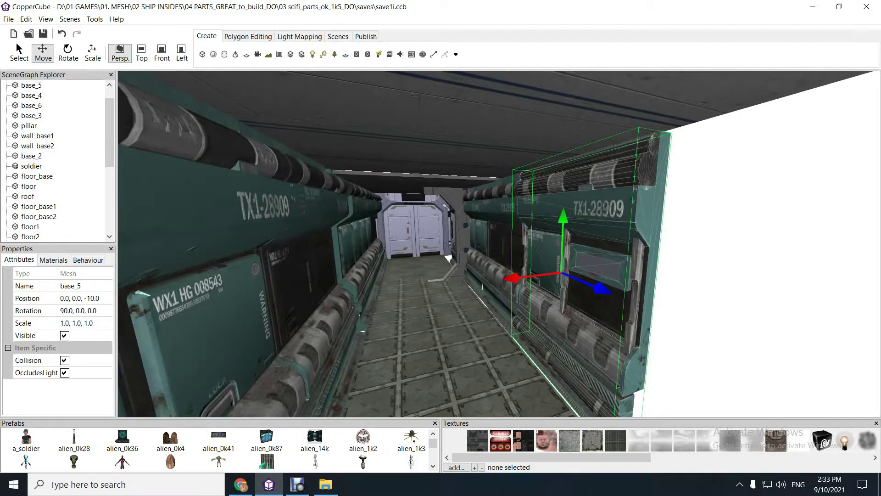
key(Left)
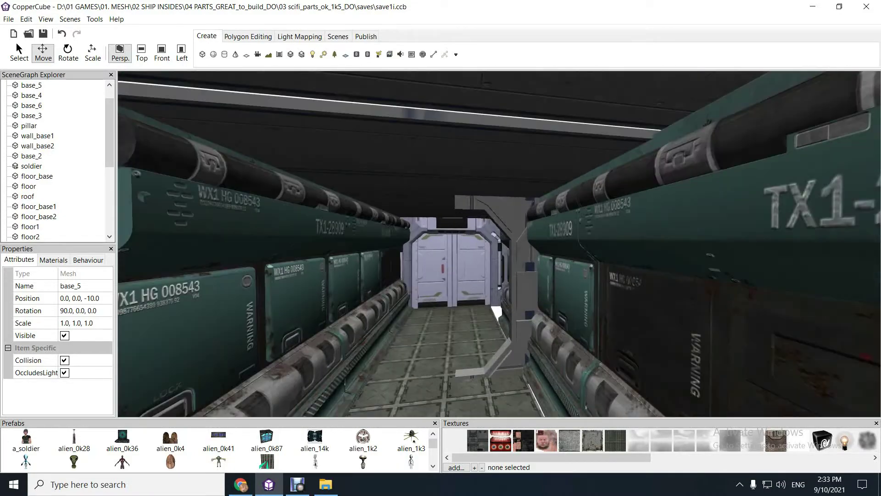
key(Up)
key(Right)
key(Right)
key(Right)
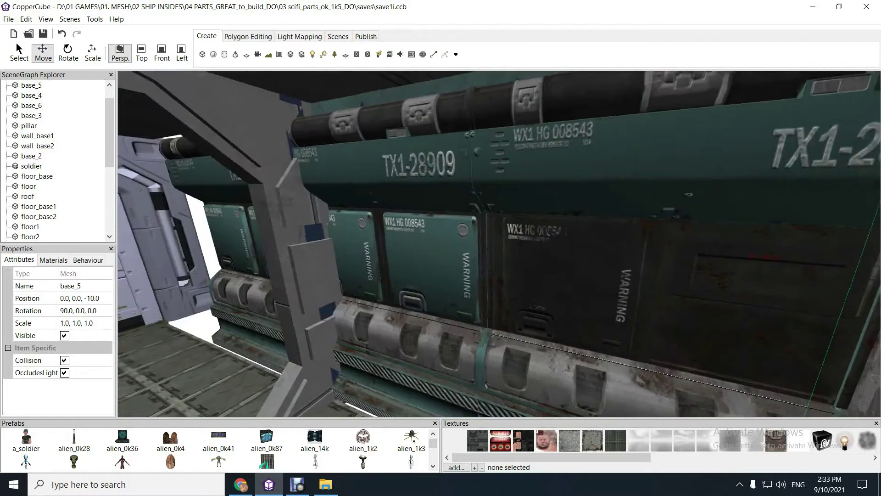
key(Down)
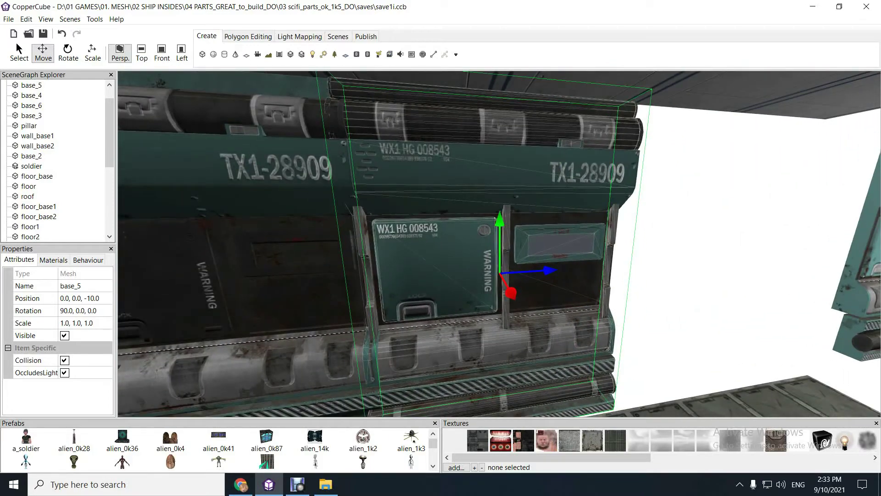
key(Right)
key(Left)
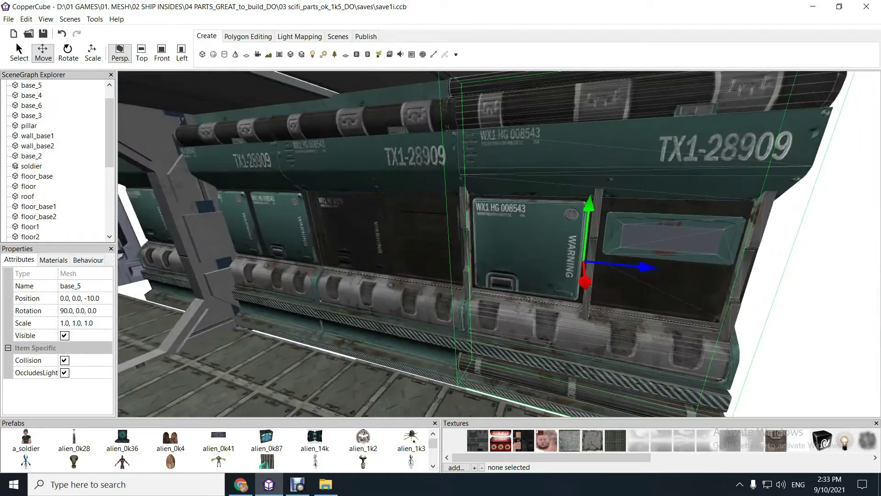
key(Left)
key(Right)
key(Left)
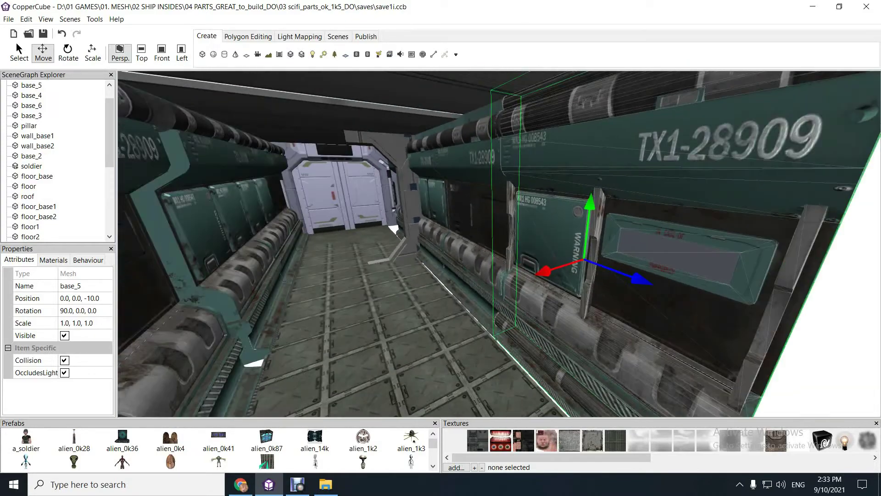
key(Left)
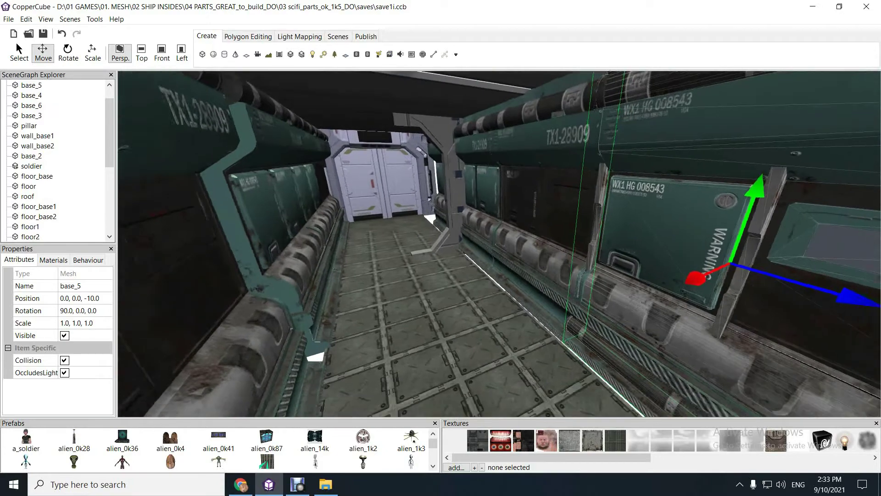
key(Right)
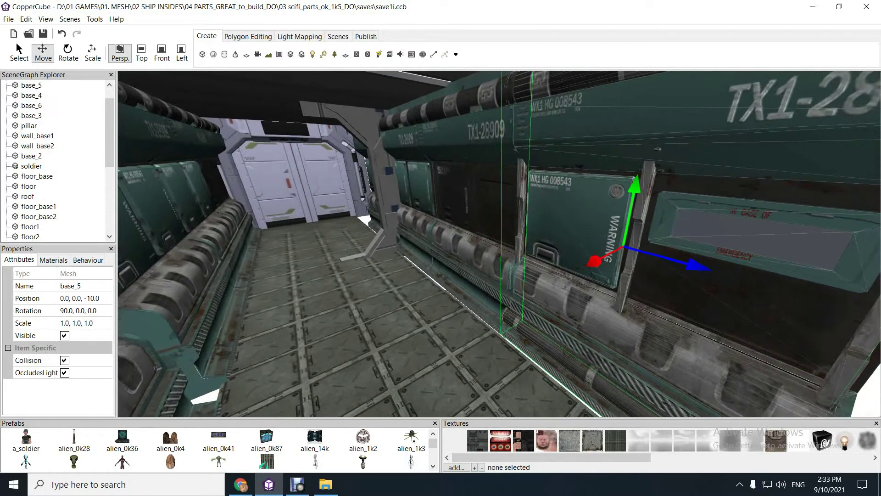
key(Right)
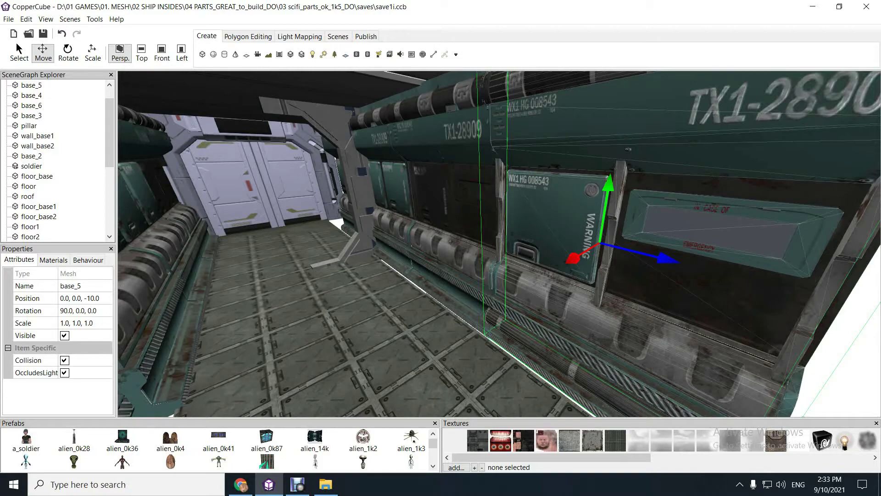
key(f)
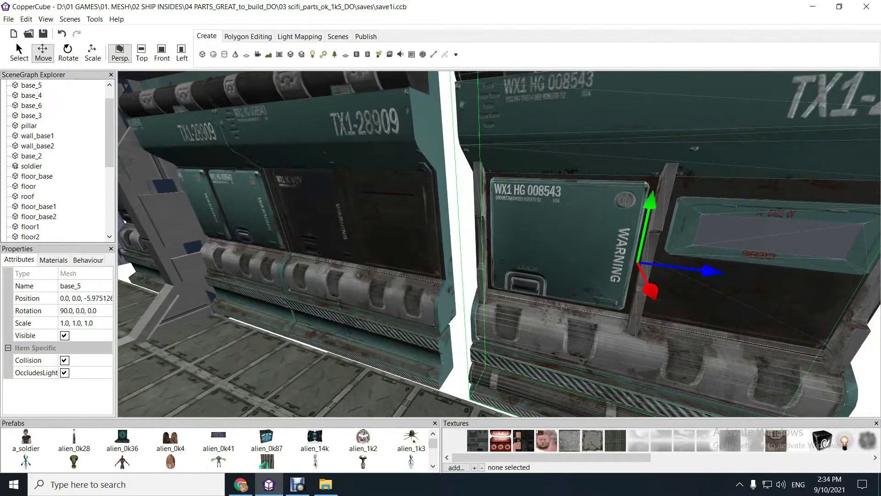
Open the grid size setting of the Snap to Grid plugin and accept its value
key(alt+e)
key(Down)
key(Down)
key(Down)
key(Down)
key(Down)
key(Down)
key(Right)
key(Down)
key(Down)
key(Down)
key(Down)
key(Down)
key(Down)
key(Down)
key(Down)
key(Down)
key(Down)
key(Down)
key(Down)
key(Return)
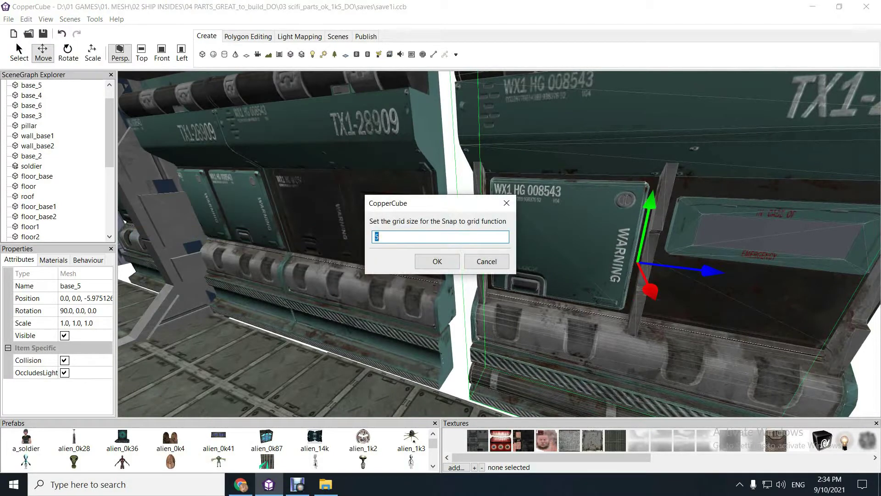
key(Return)
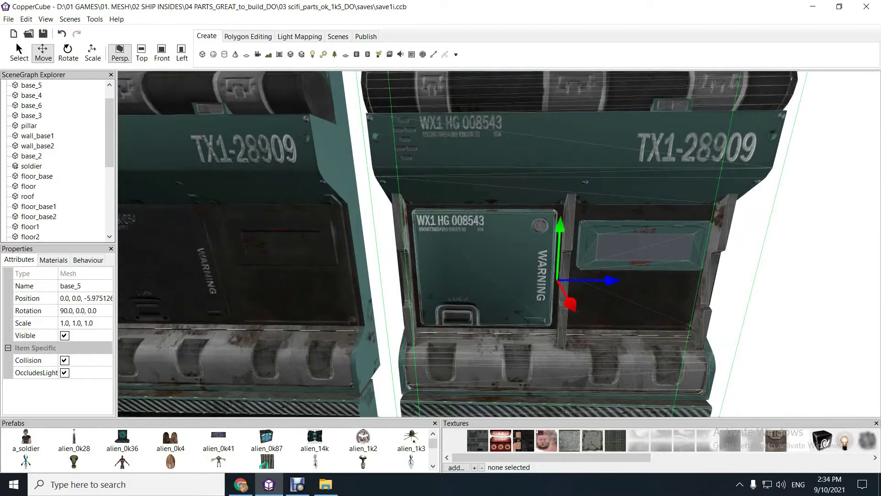
Examine the gap between the base_5 panel and the neighbouring wall panel from several angles
key(Down)
key(Left)
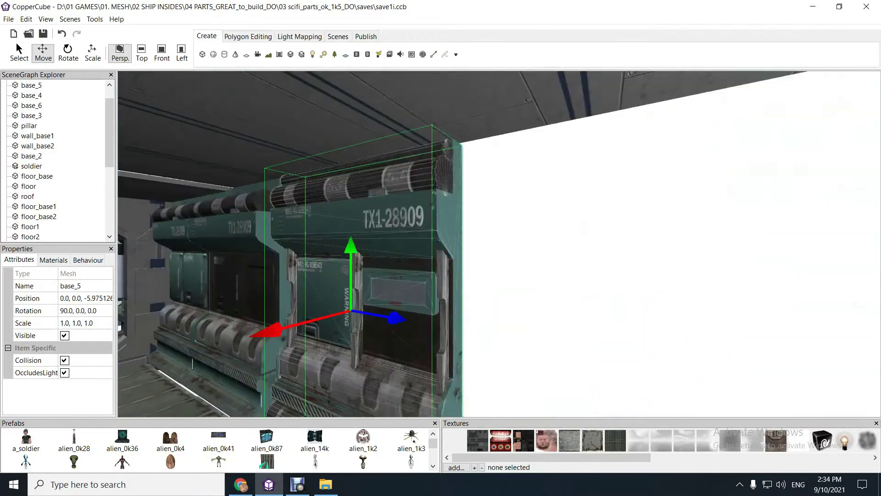
key(Left)
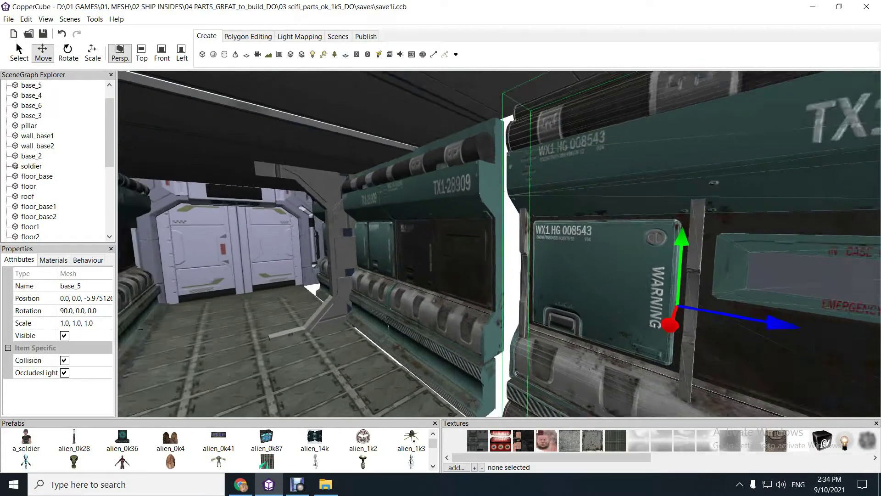
key(Right)
key(Down)
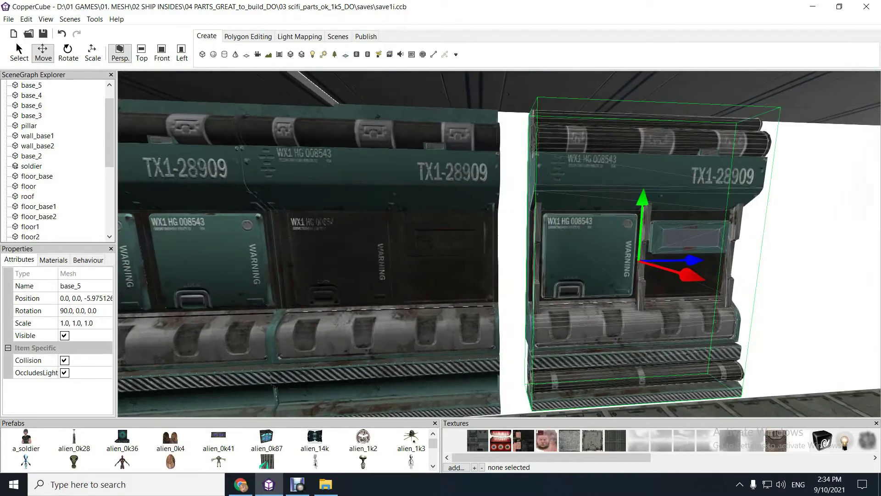
key(Up)
key(Right)
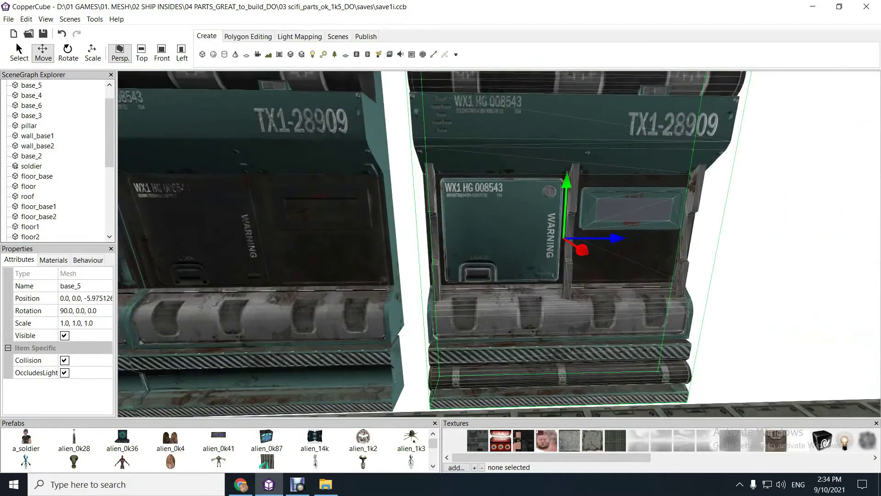
key(Down)
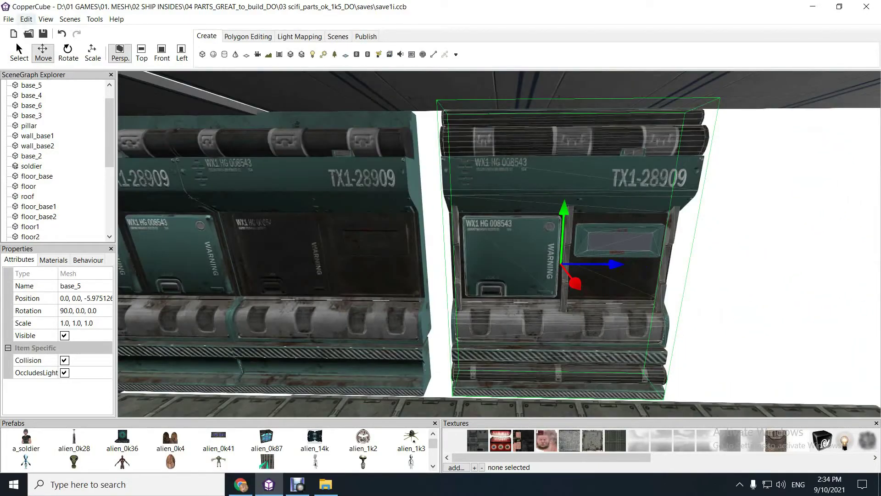
Switch to File Explorer, open the CopperCube plugins folder in Documents and select snapToGrid.js
click(326, 484)
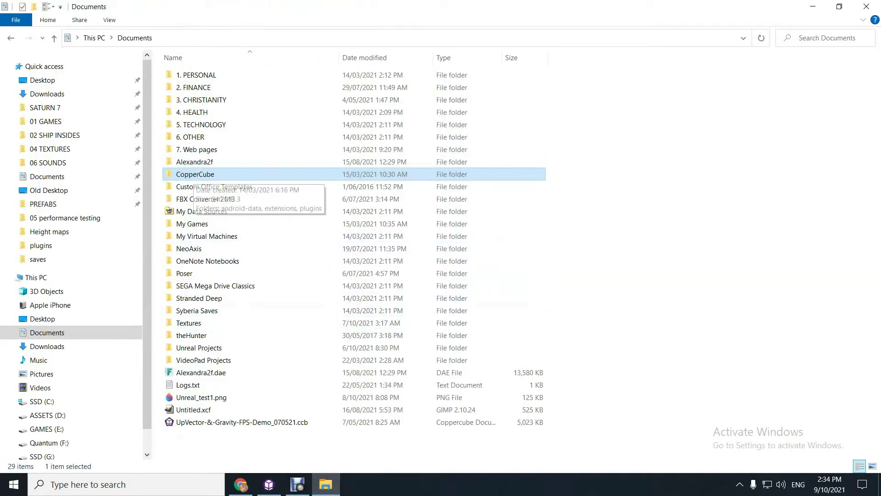
double_click(196, 174)
double_click(186, 100)
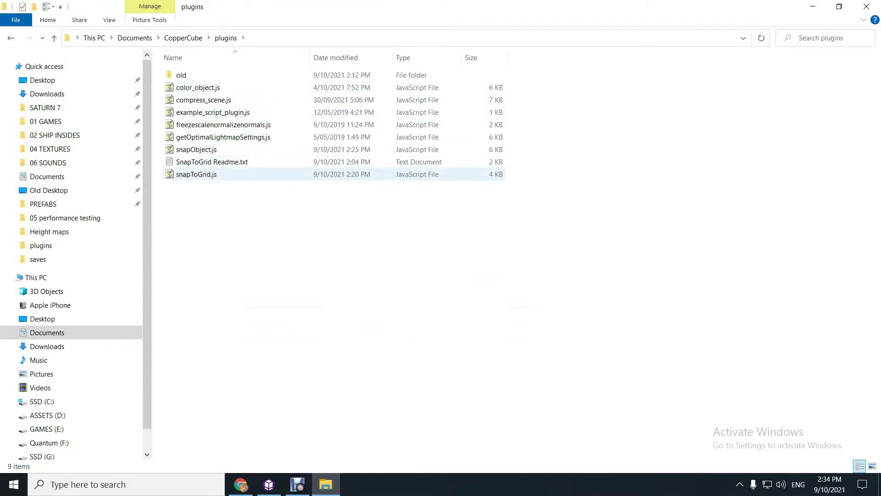
click(196, 174)
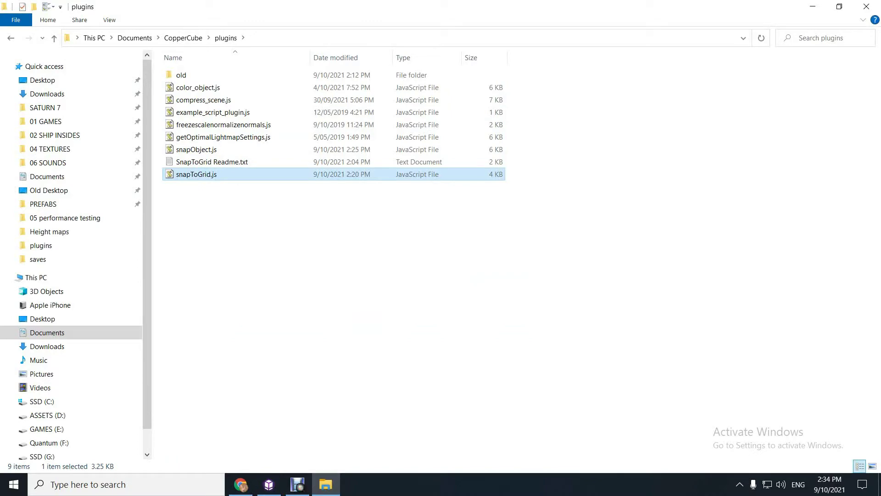
Switch back to CopperCube and review the available plugin commands, including the mesh snapping and Snap to Grid entries
click(269, 485)
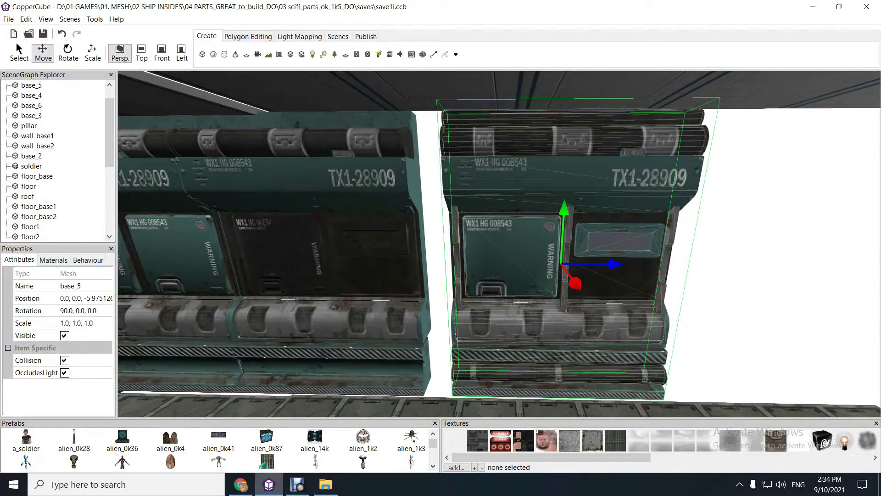
click(27, 19)
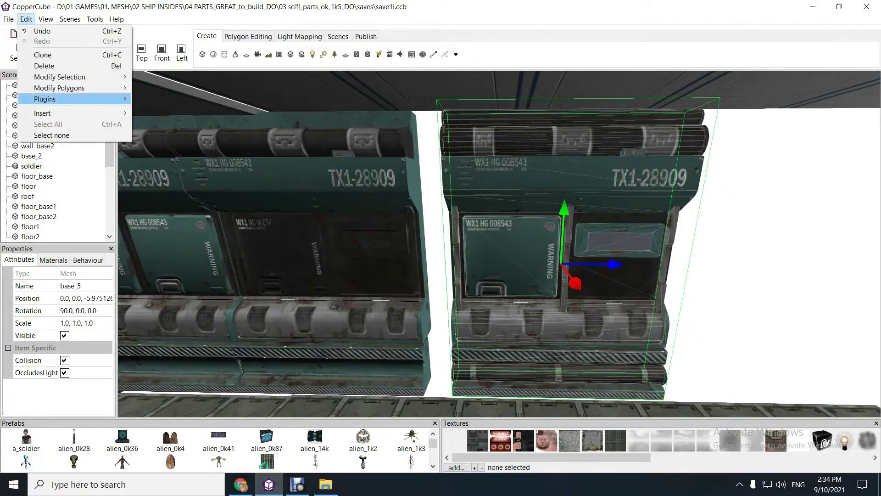
mouse_move(45, 99)
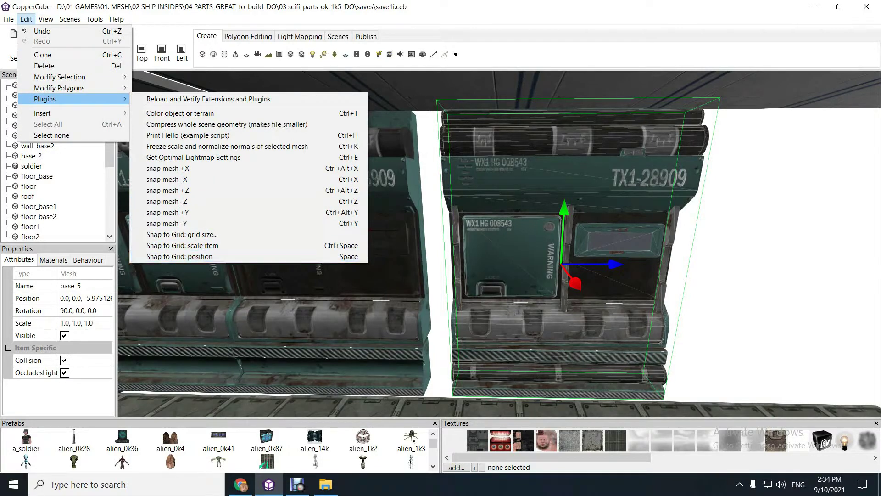
key(Escape)
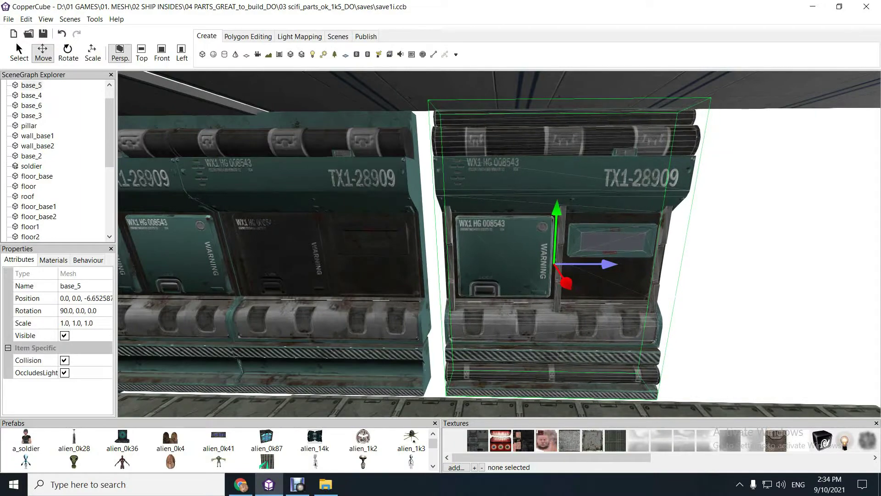
scroll(500, 244, up, 5)
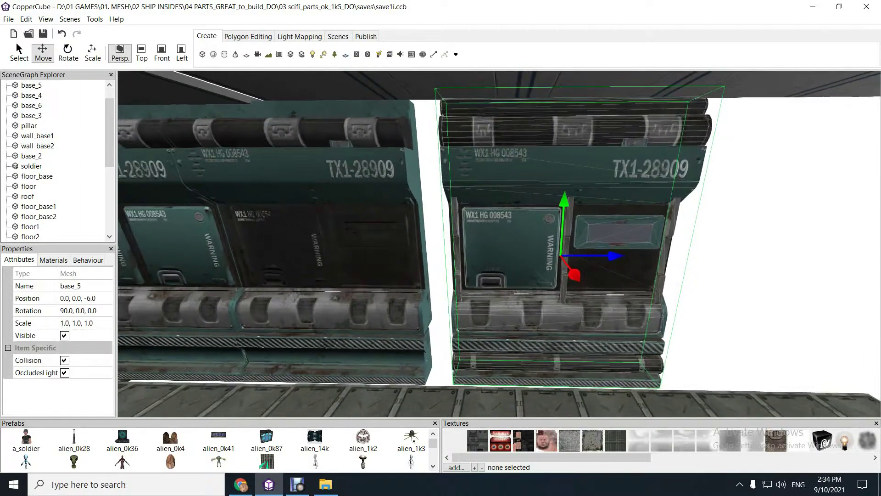
key(Left)
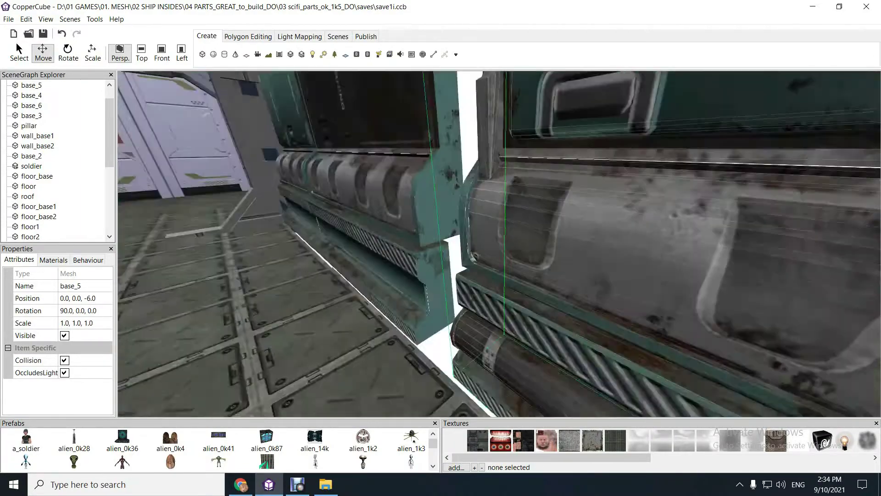
key(Up)
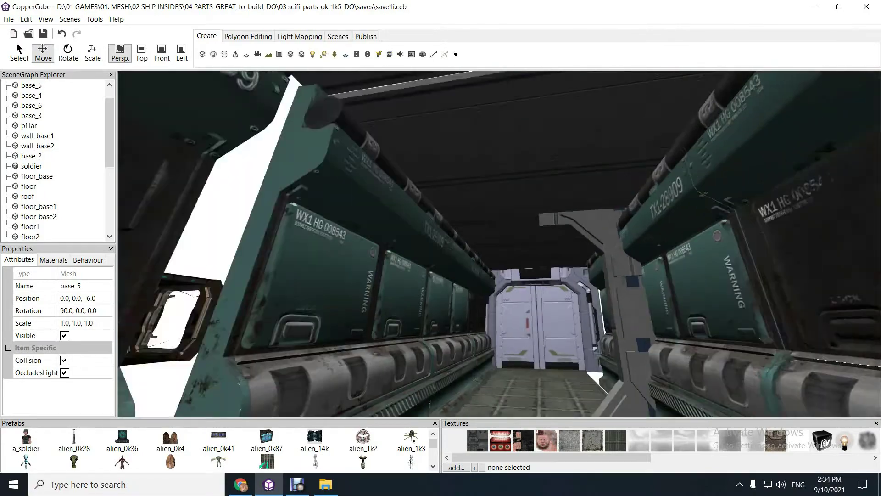
Rescale the base_1 wall panel to match the grid snapping size of 2
key(Right)
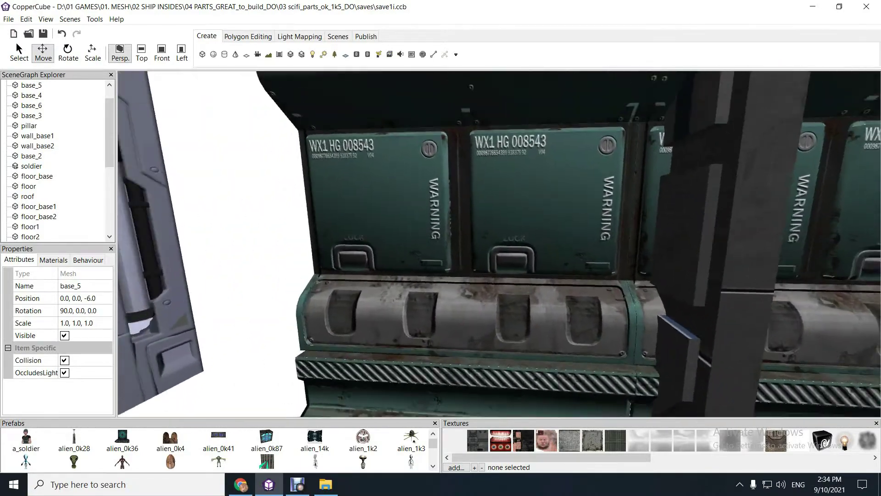
key(Down)
key(Right)
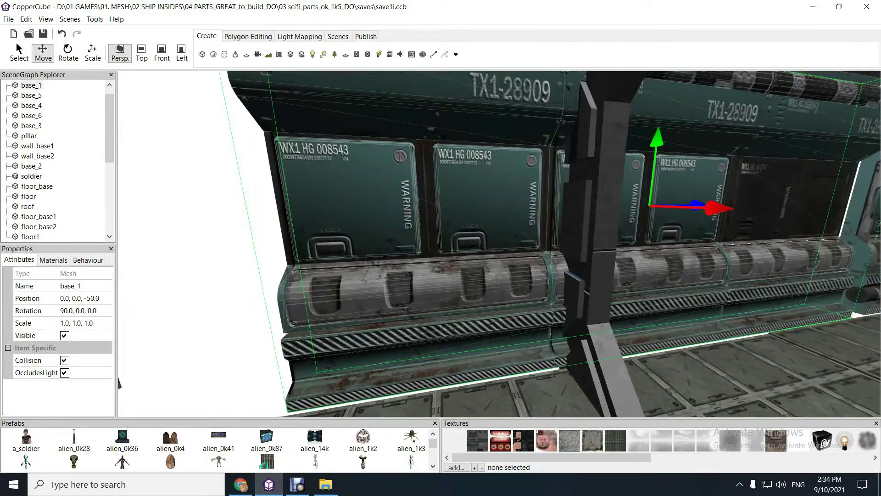
key(Down)
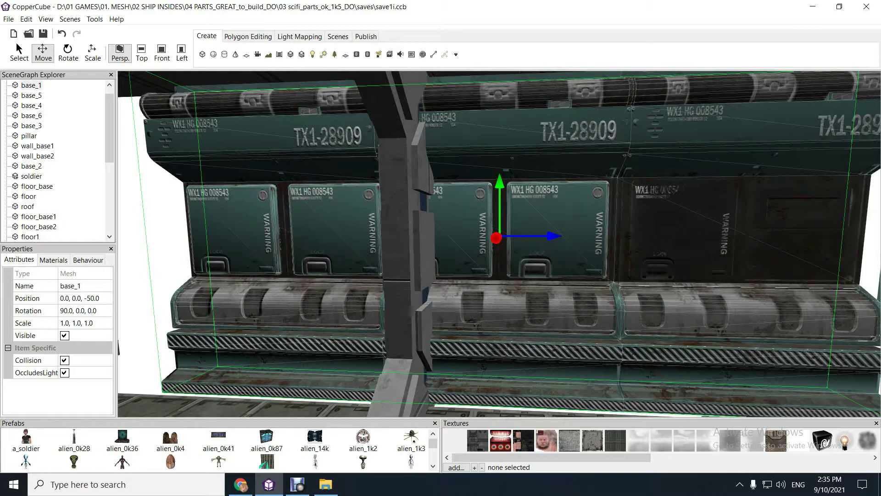
key(ctrl+g)
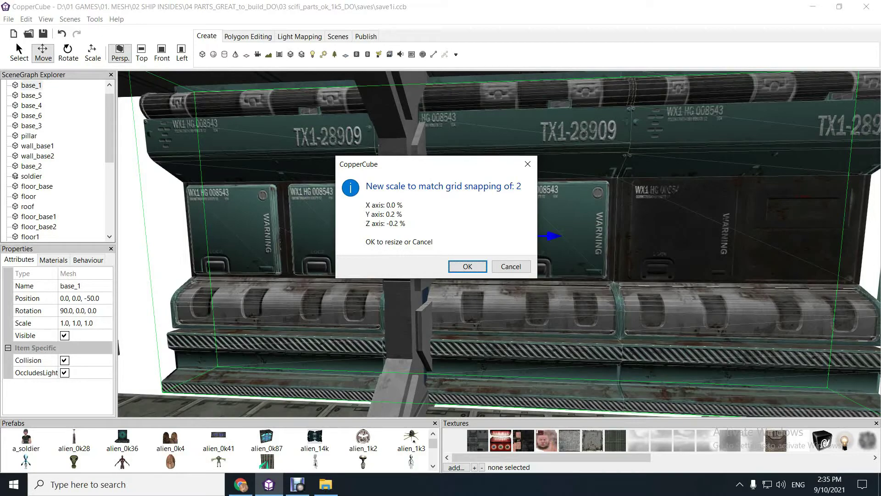
key(Return)
scroll(499, 244, up, 3)
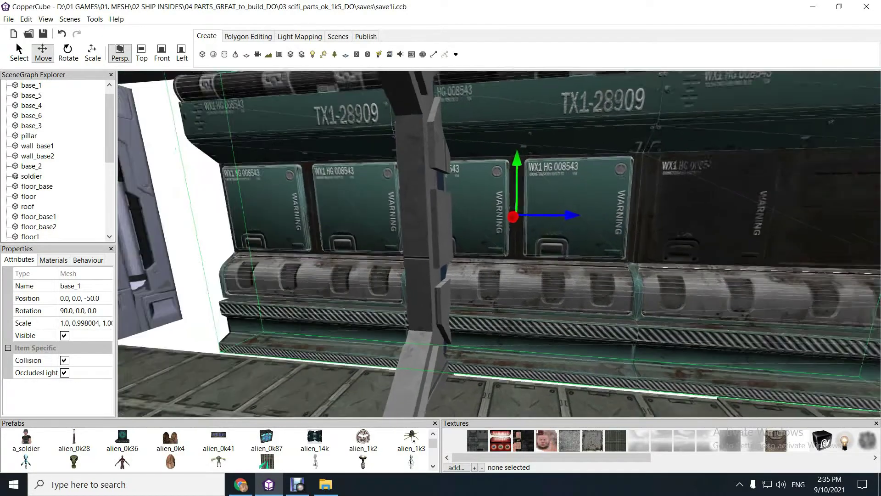
Move the base_1 wall panel along the corridor to Z -64.0, against the door frame
scroll(499, 243, up, 1)
scroll(499, 244, up, 2)
right_drag(499, 244, 465, 275)
drag(643, 144, 490, 137)
mouse_move(490, 138)
right_down()
mouse_move(404, 138)
mouse_move(487, 137)
right_up()
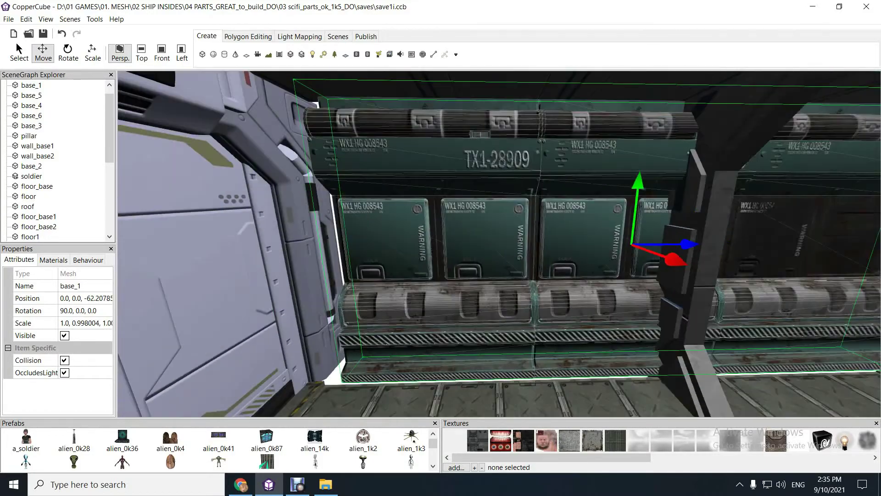
drag(680, 244, 662, 244)
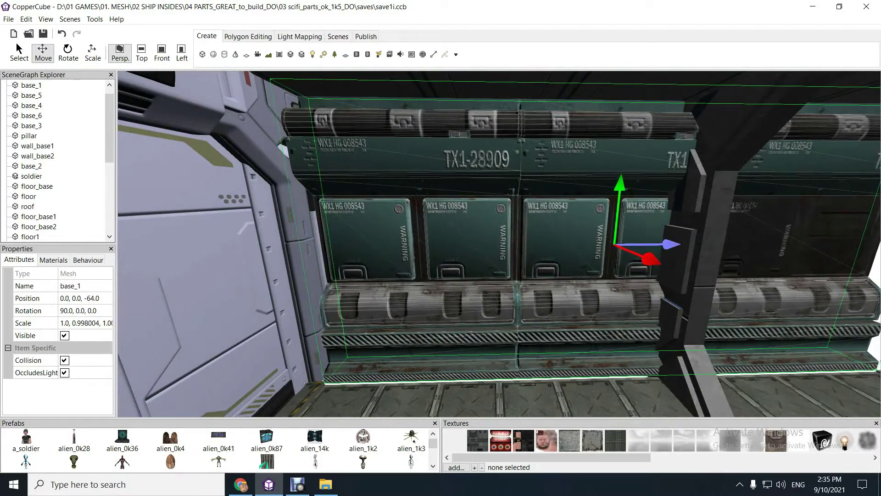
right_drag(662, 244, 662, 221)
Select the separate base_5 wall panel and rescale it to match the grid snapping size of 2
key(Up)
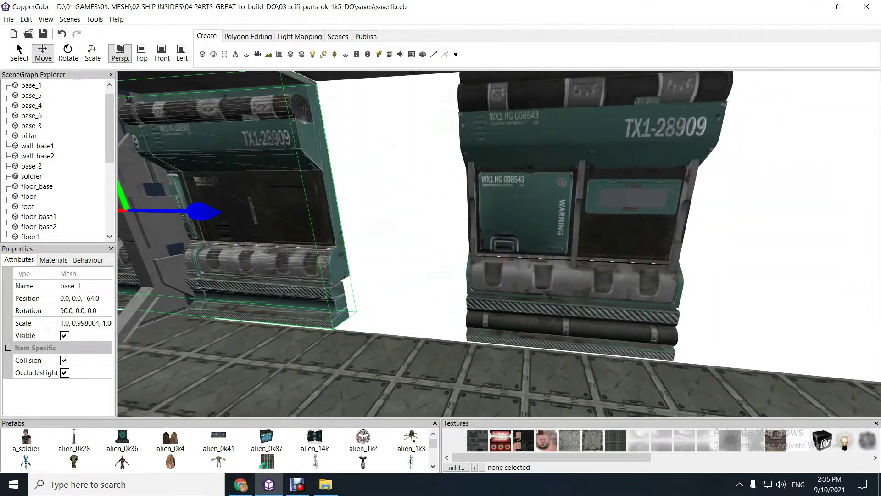
click(573, 207)
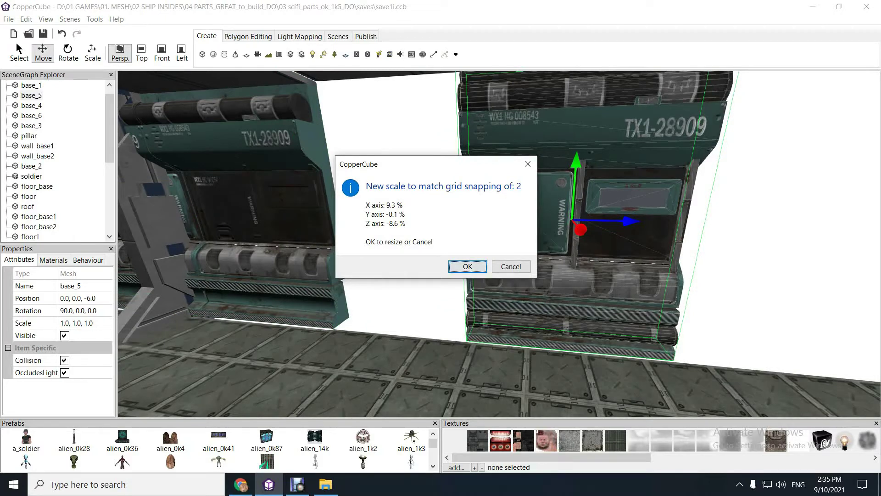
key(Return)
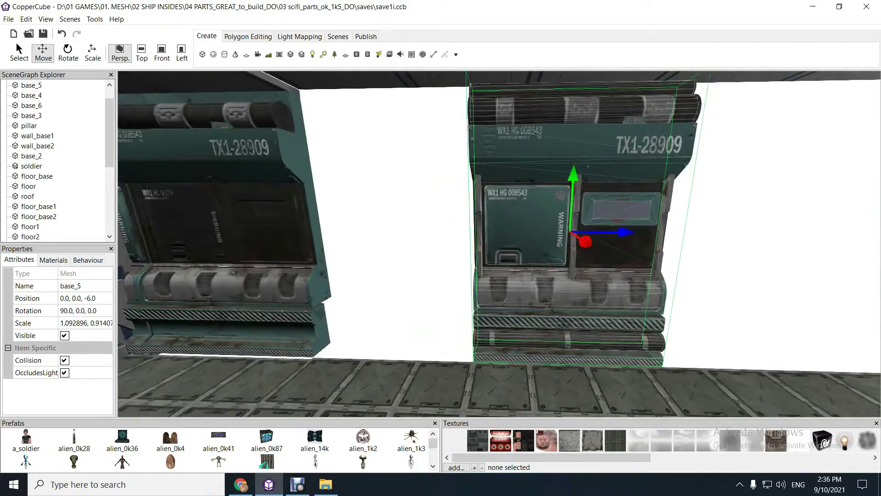
Move the base_5 panel along the corridor to Z -24.0, flush against base_1, and undo the stray last move
drag(627, 232, 488, 232)
key(Left)
mouse_move(661, 239)
mouse_down()
mouse_move(651, 239)
mouse_move(673, 238)
mouse_move(651, 239)
mouse_up()
right_drag(651, 238, 565, 286)
drag(536, 273, 535, 254)
right_drag(535, 254, 537, 239)
drag(559, 174, 558, 203)
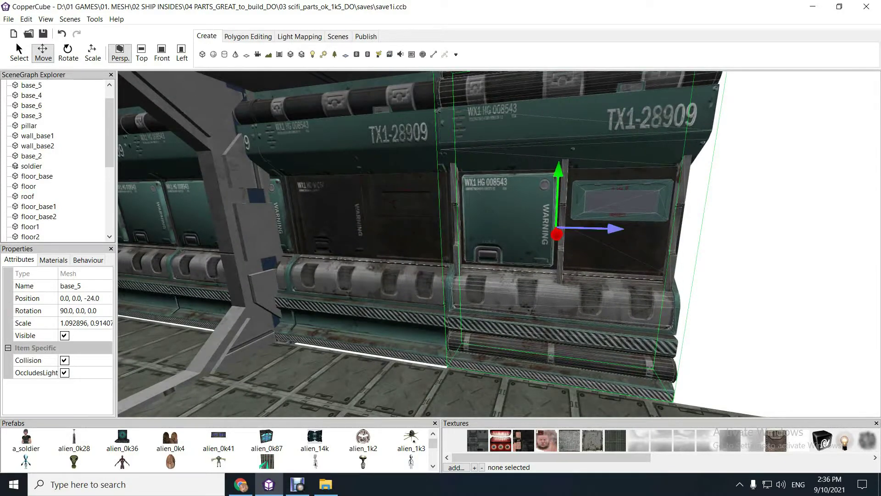
drag(557, 233, 557, 233)
key(ctrl+z)
right_drag(557, 234, 404, 236)
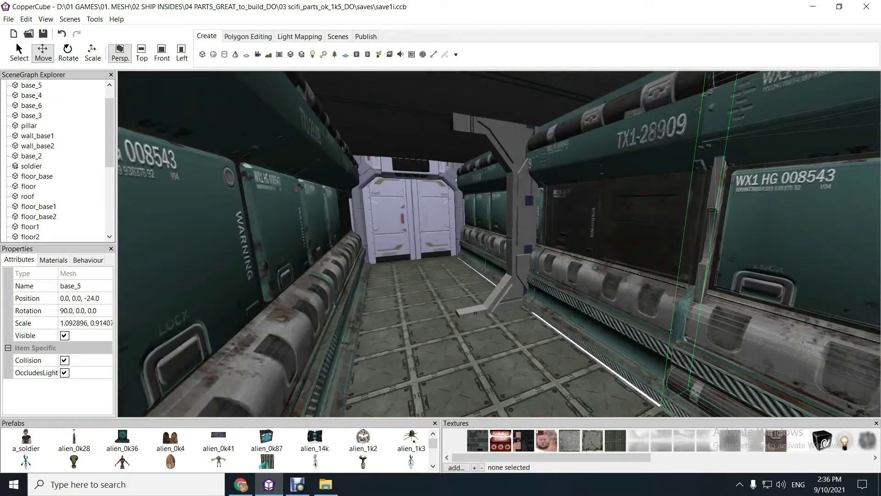
Check the grid scaling of the floor section near the door and snap it to position 14.0, -14.0, -64.0
click(441, 312)
scroll(441, 276, up, 5)
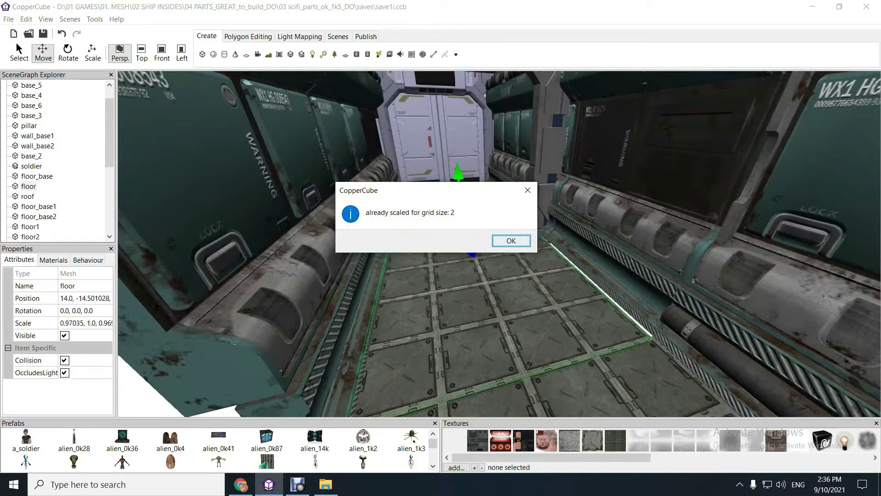
key(Return)
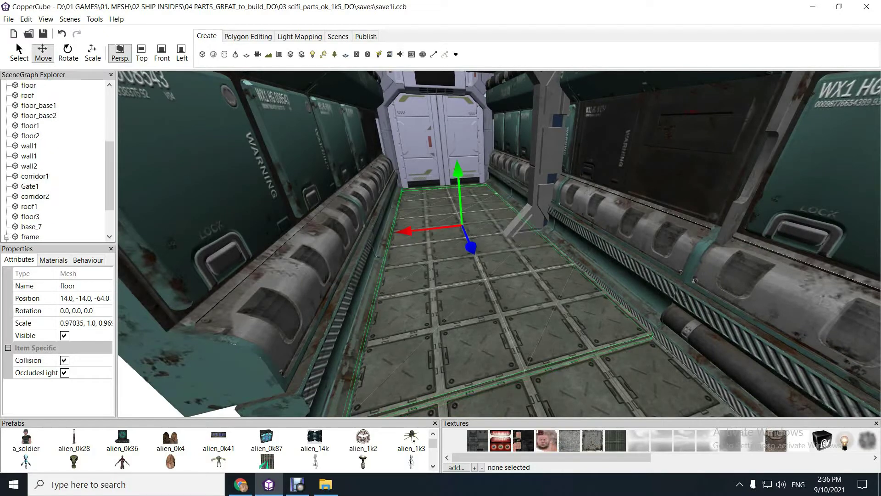
key(Down)
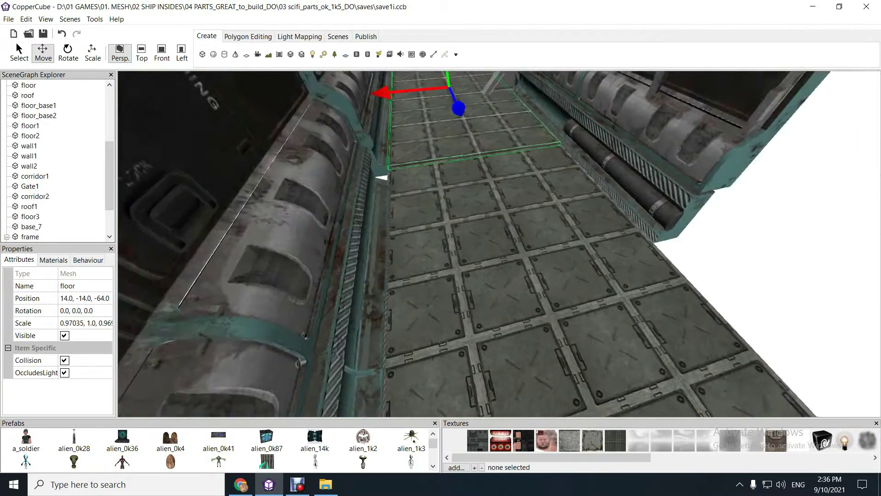
Check the grid scaling of the floor3 section, snap it to position 14.0, -14.0, -4.0 and inspect the floor seam
click(528, 275)
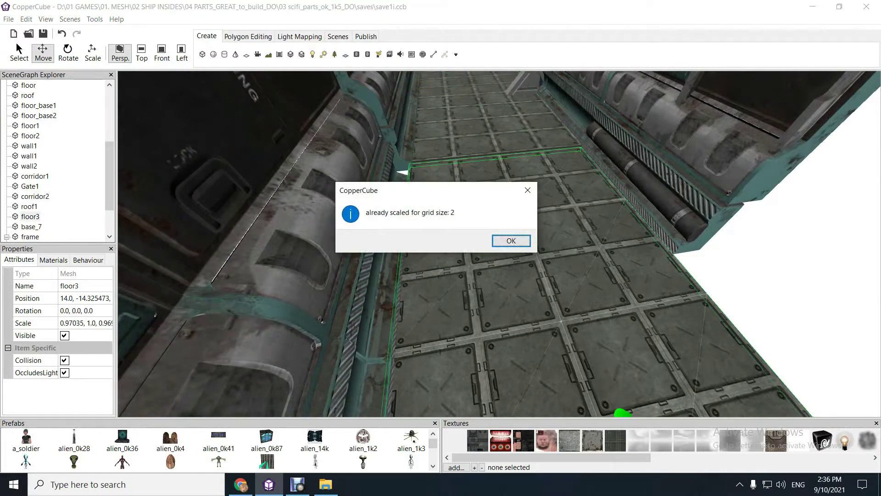
key(Return)
key(Up)
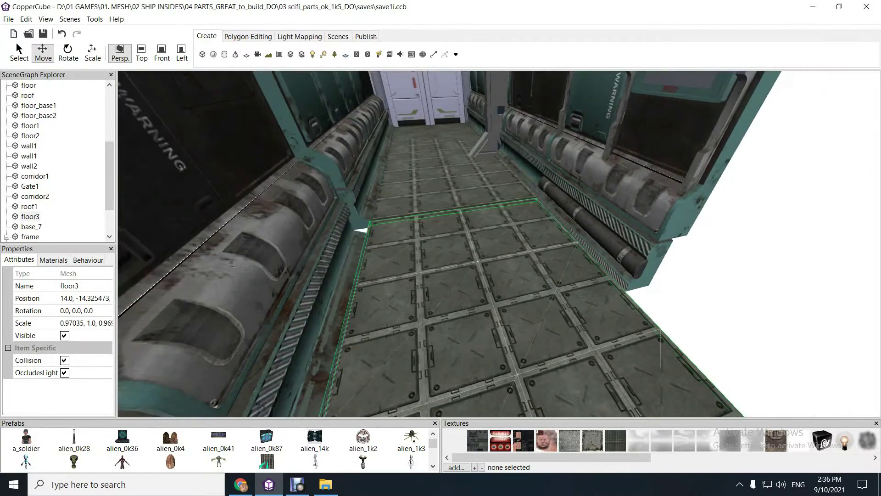
key(Left)
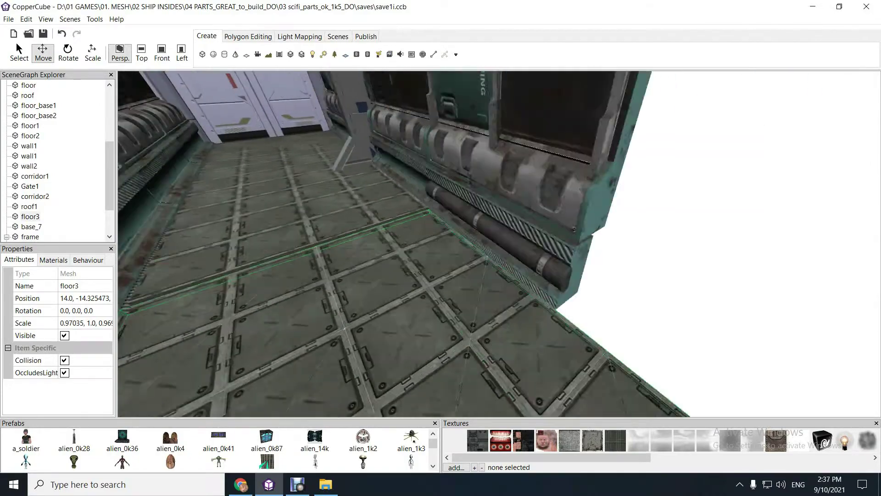
key(Up)
key(Left)
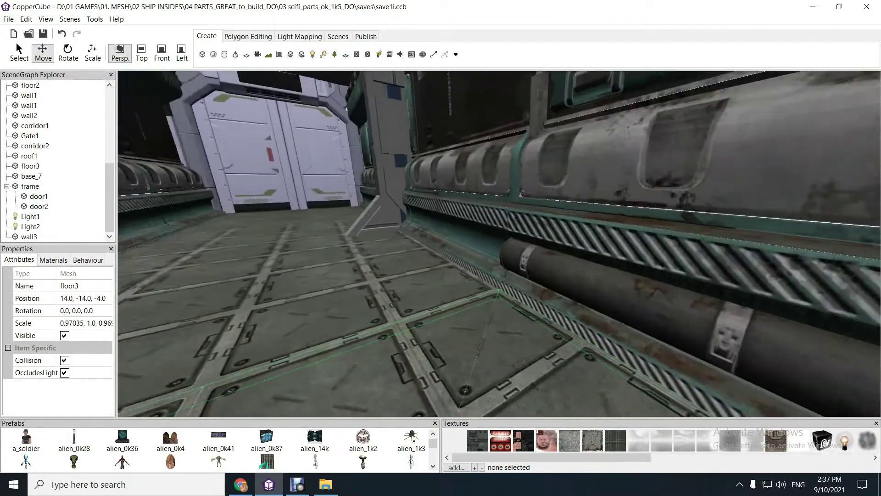
key(Right)
key(Up)
key(Left)
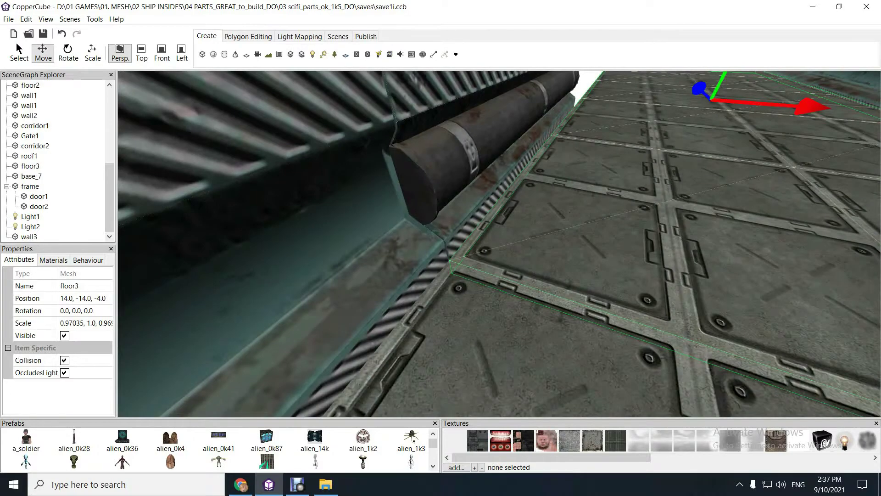
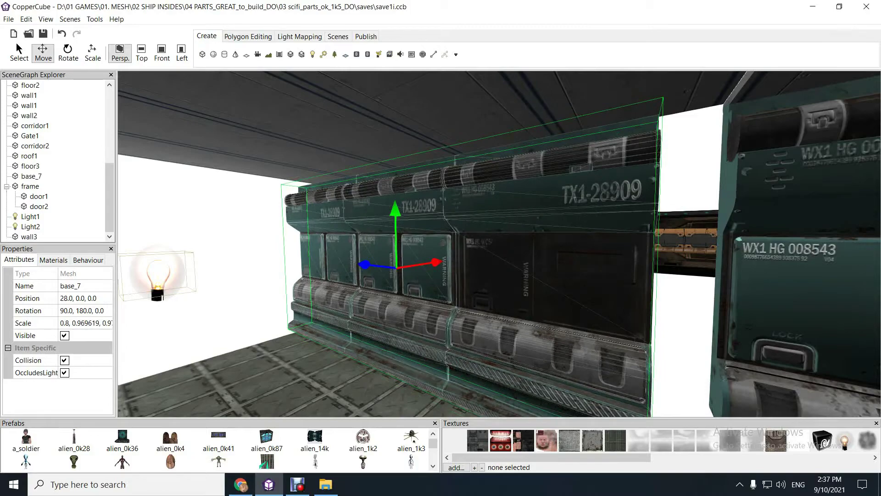
Move the base_7 wall panel along the corridor to position 28.0, 0.0, -4.0 and inspect its joint with the neighbouring panel
scroll(499, 243, up, 3)
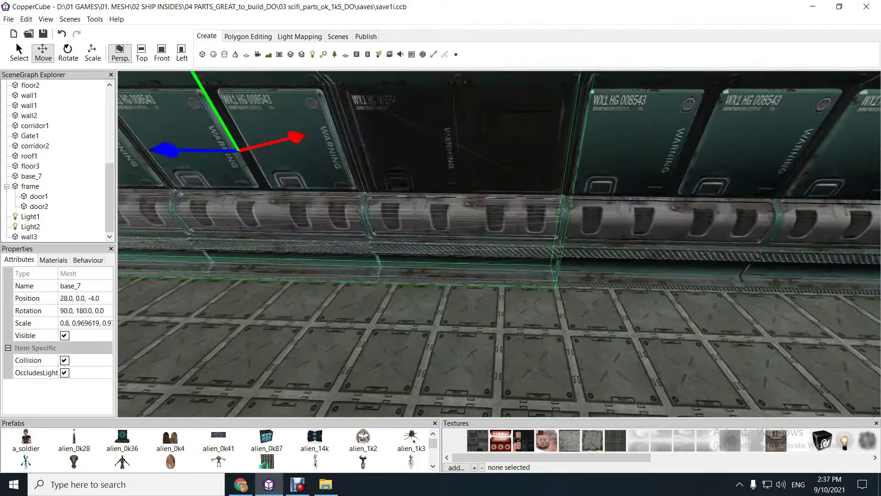
key(Up)
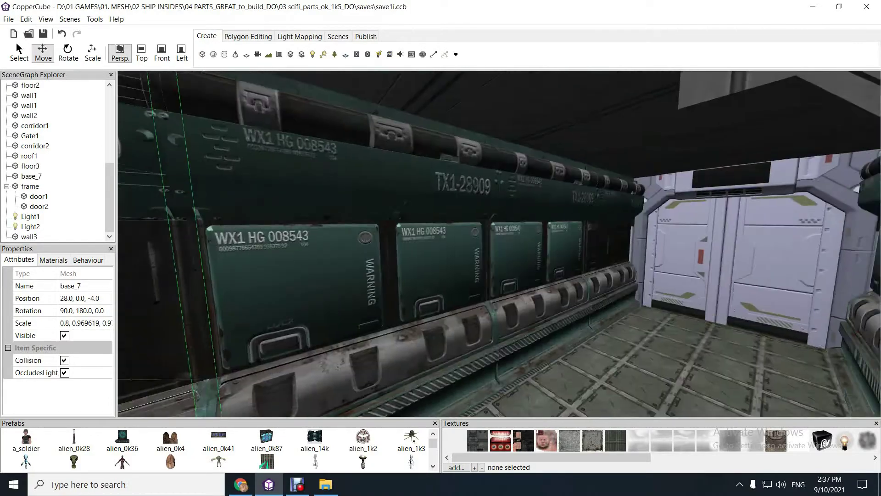
key(Up)
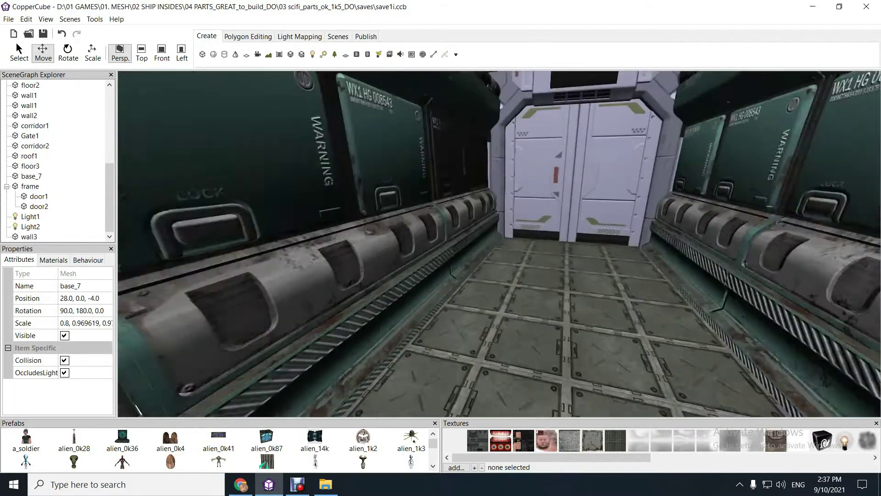
key(Up)
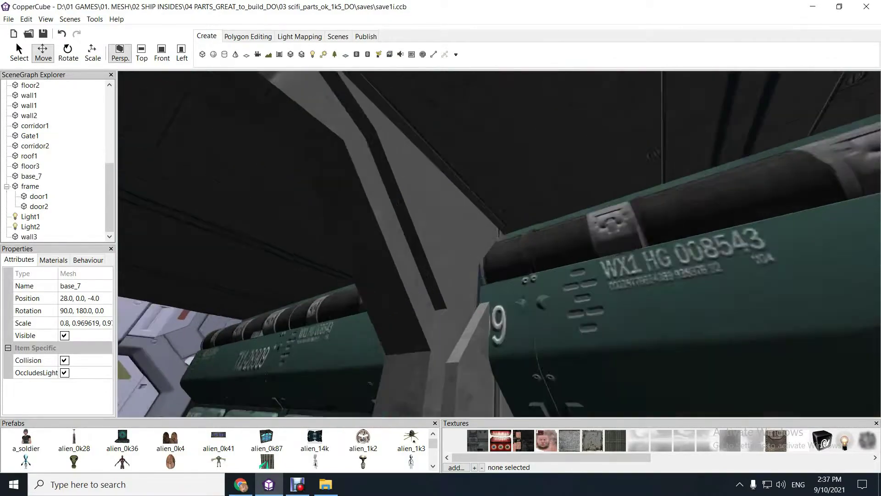
key(Down)
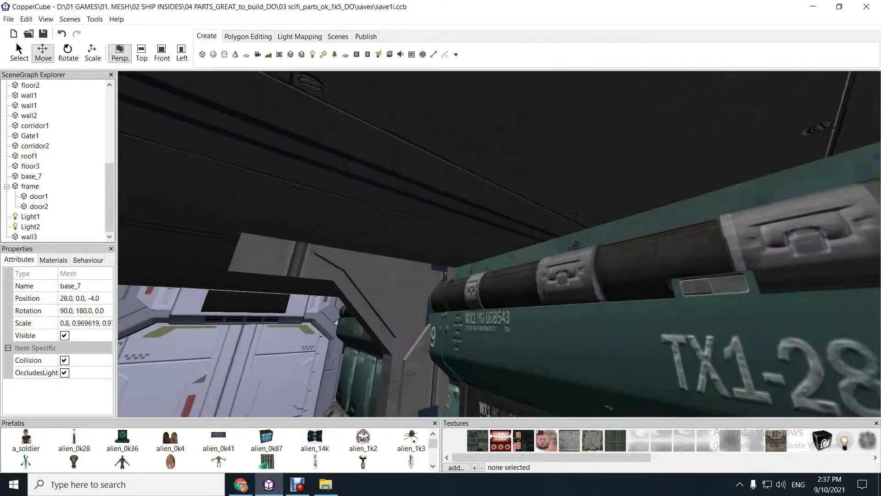
Snap the roof section to position 14.0, 14.0, -64.0 and the roof1 section to 14.0, 14.0, -4.0
key(Up)
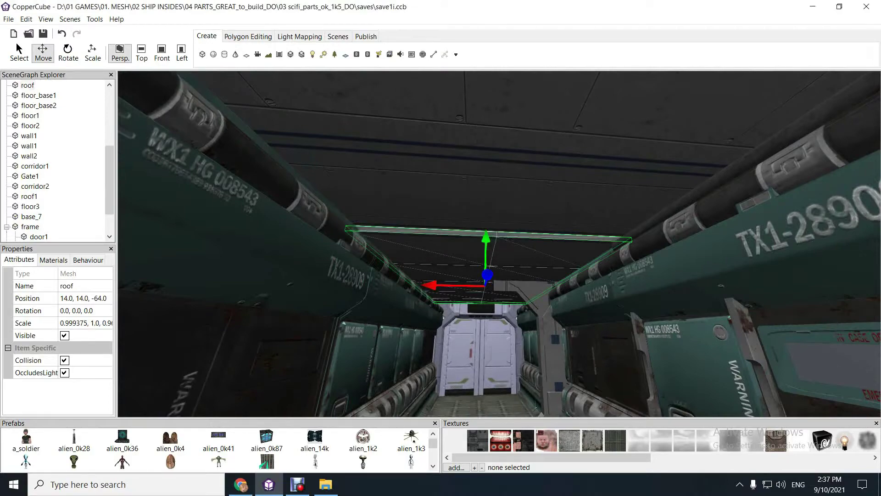
key(Up)
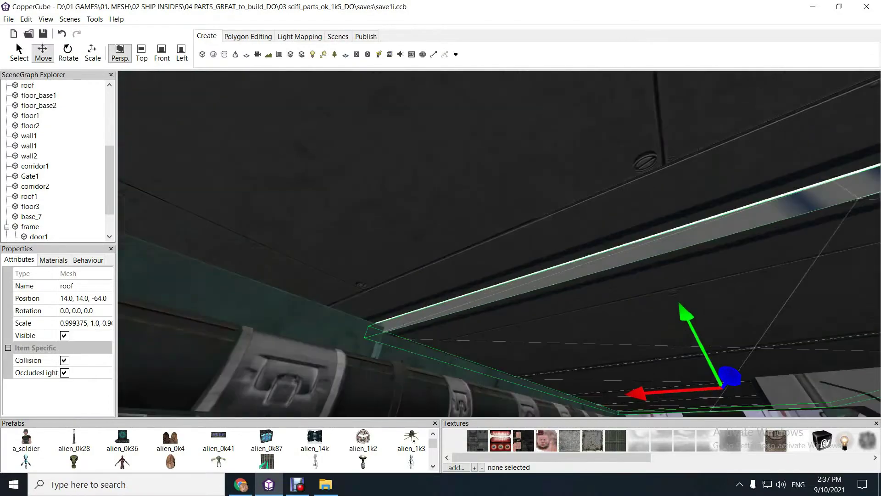
key(Up)
key(Up)
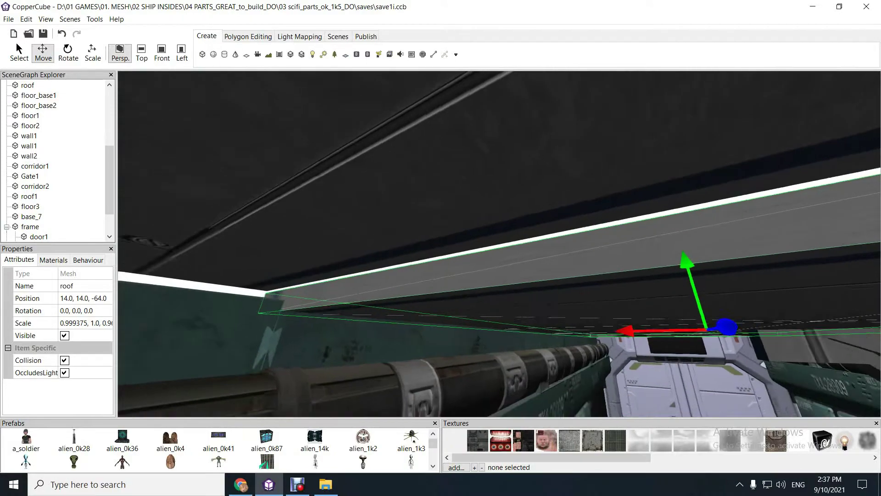
key(Down)
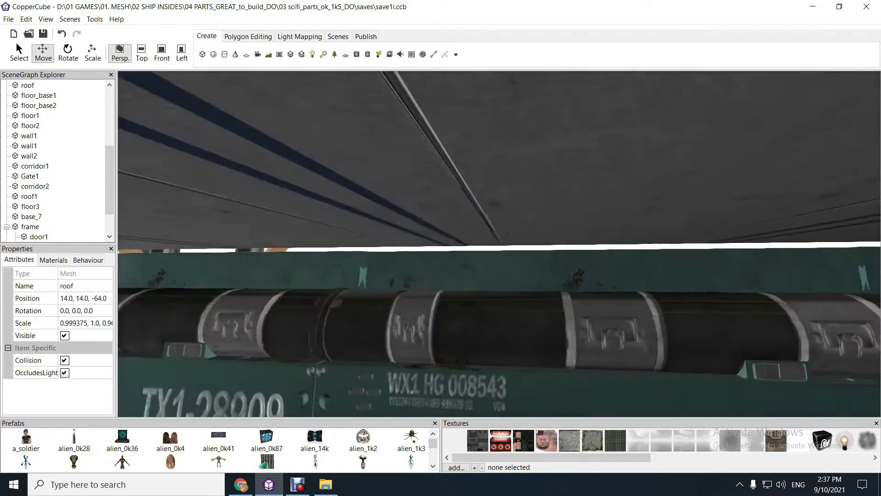
key(Down)
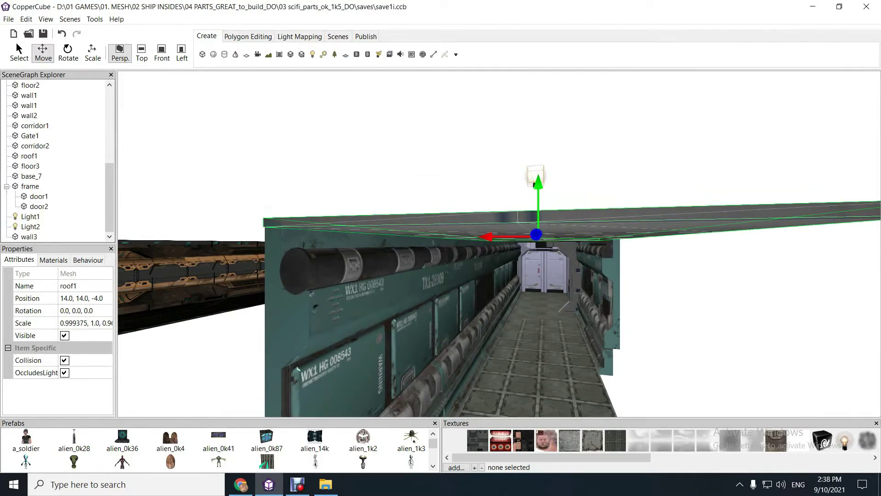
Examine the joints between the roof, wall and floor pieces from outside and along the whole corridor
key(Down)
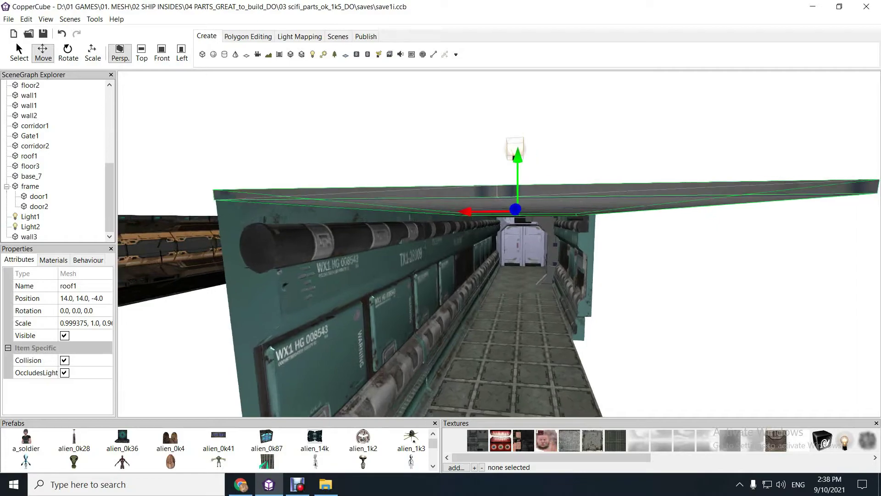
key(Up)
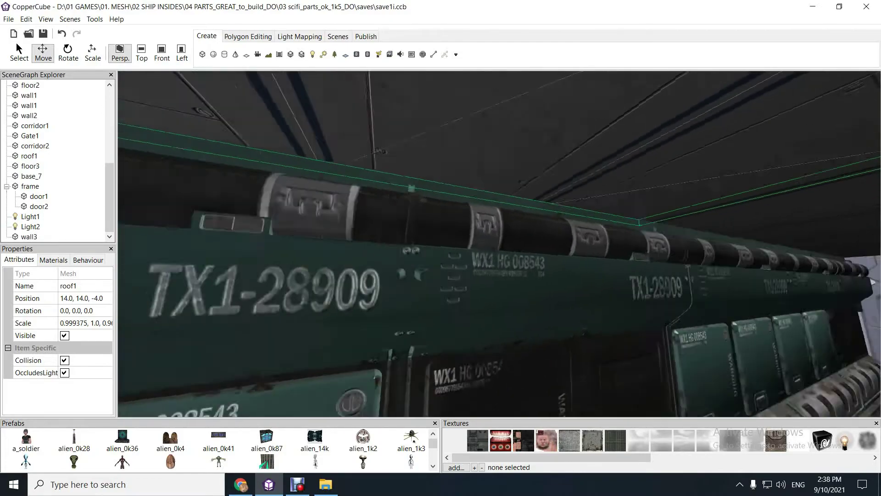
key(Right)
key(Left)
key(Right)
key(Right)
key(Up)
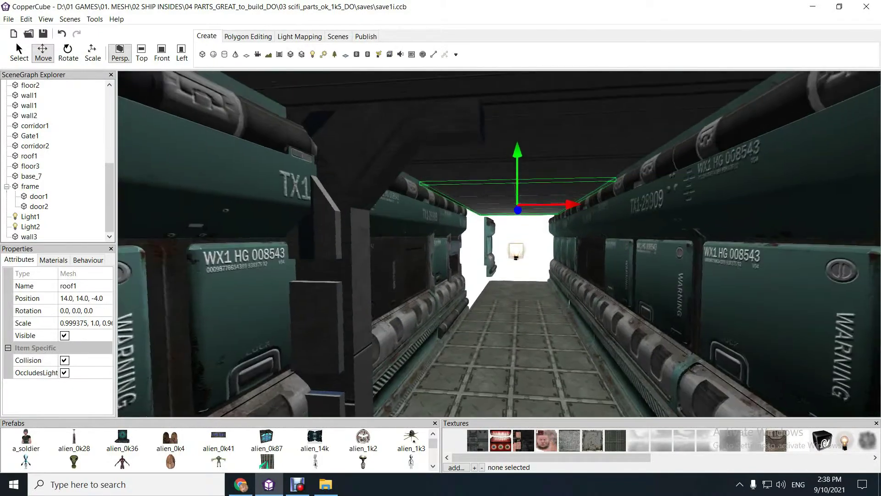
key(Left)
key(Down)
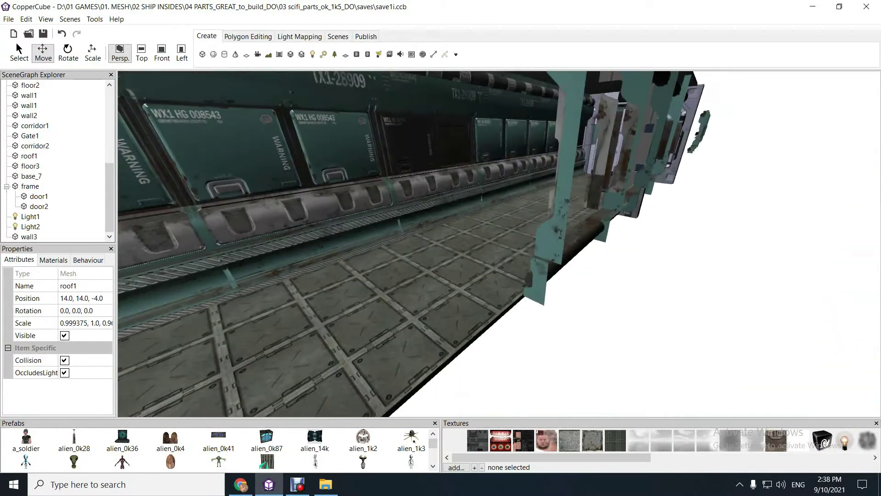
Inspect the corridor interior from the open end to the gate, including a close look at the seams between adjacent wall panels
key(Left)
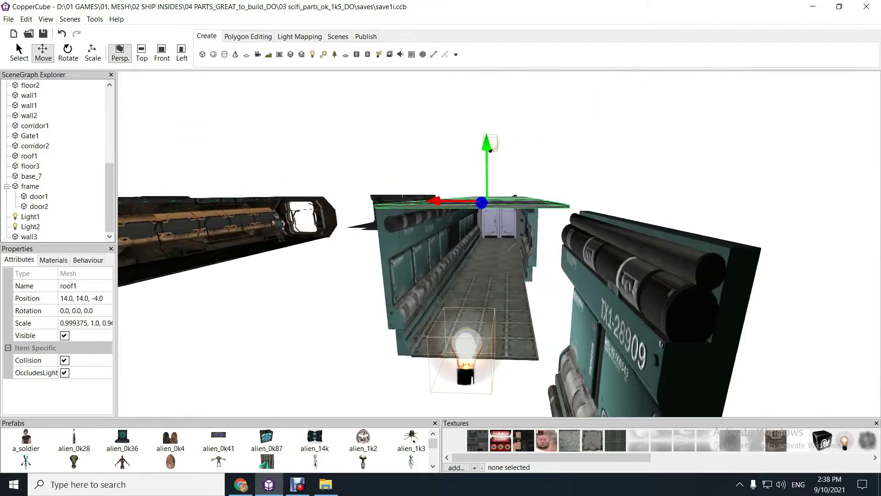
key(Left)
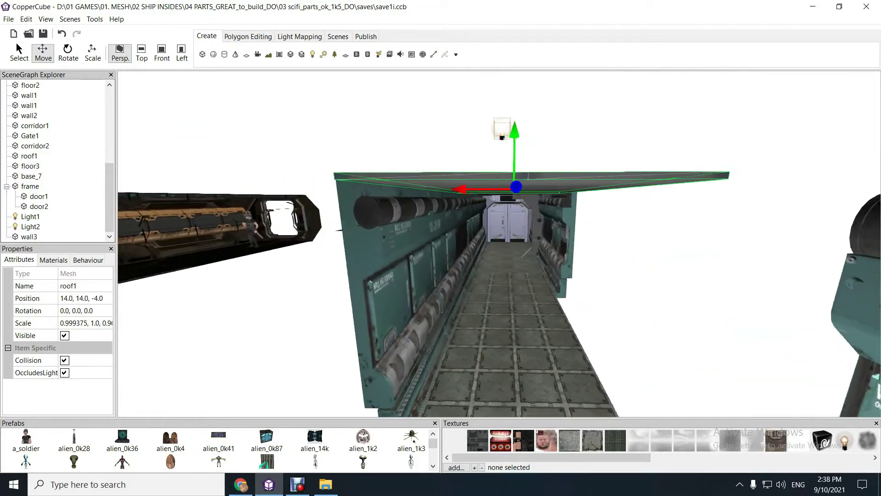
key(Up)
key(Left)
key(Right)
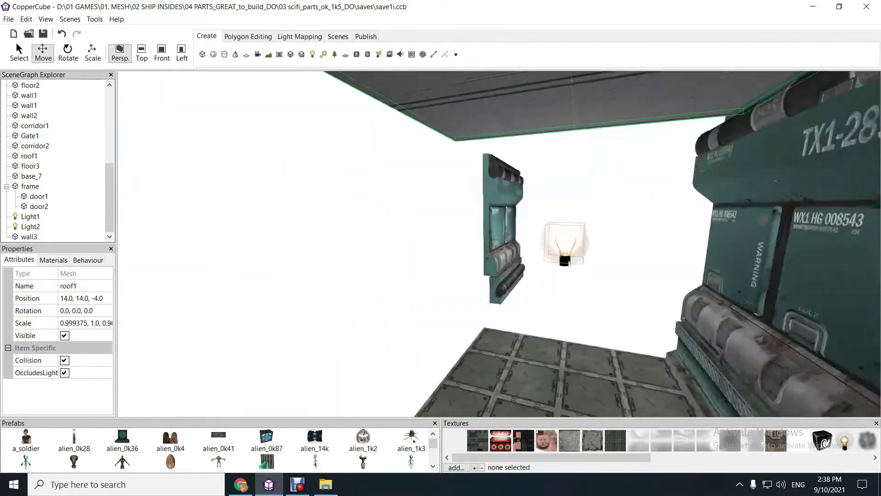
key(Right)
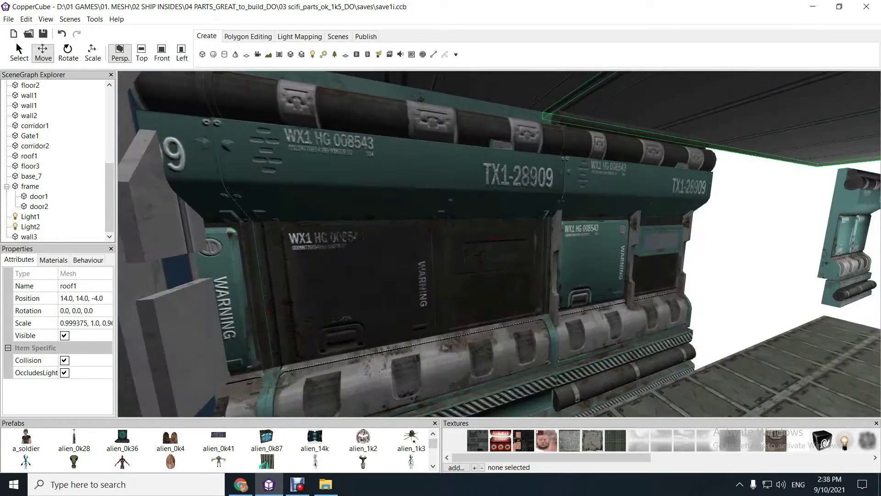
key(Left)
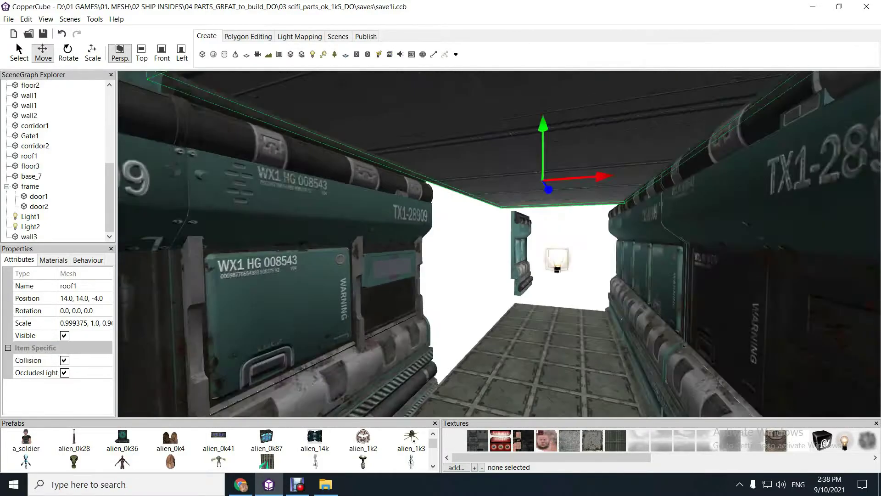
key(Down)
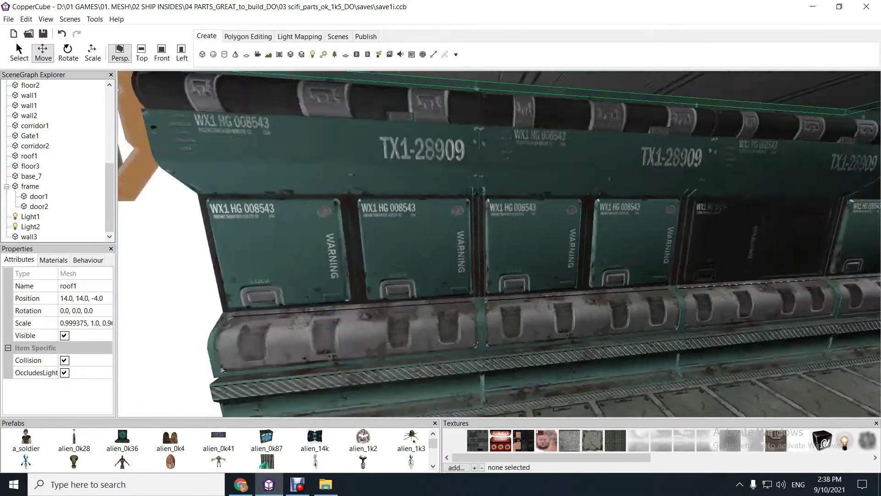
key(Up)
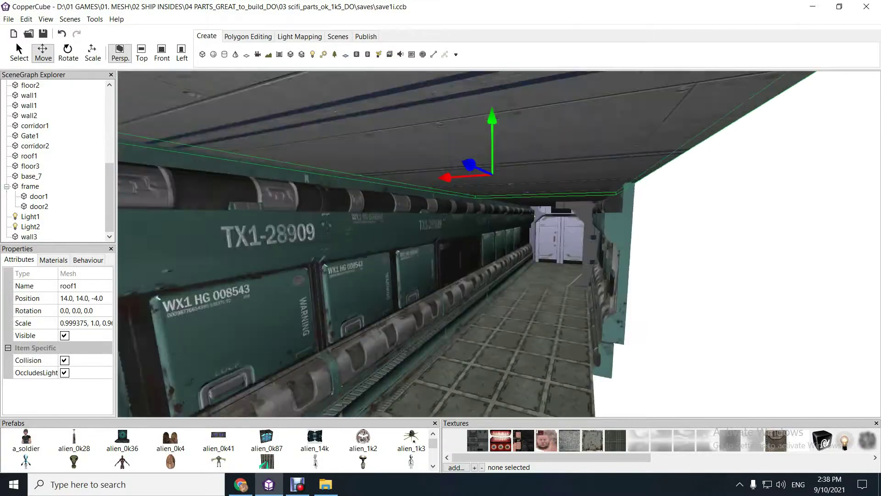
key(Up)
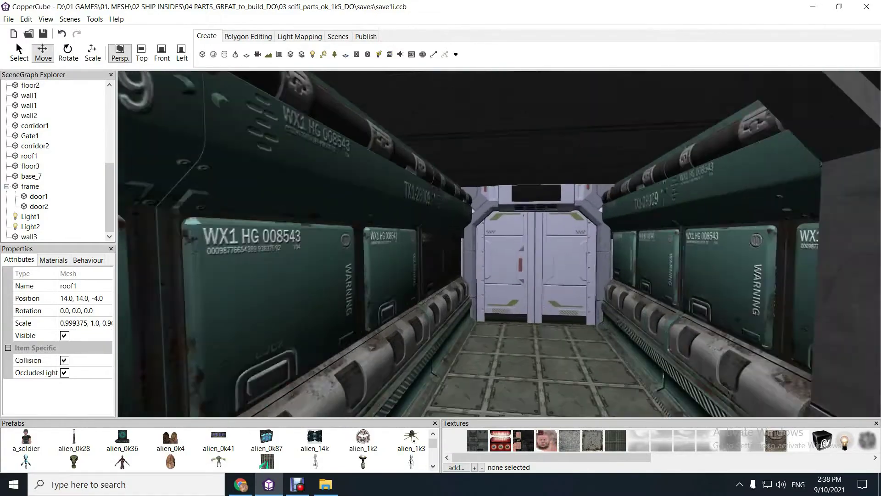
key(Left)
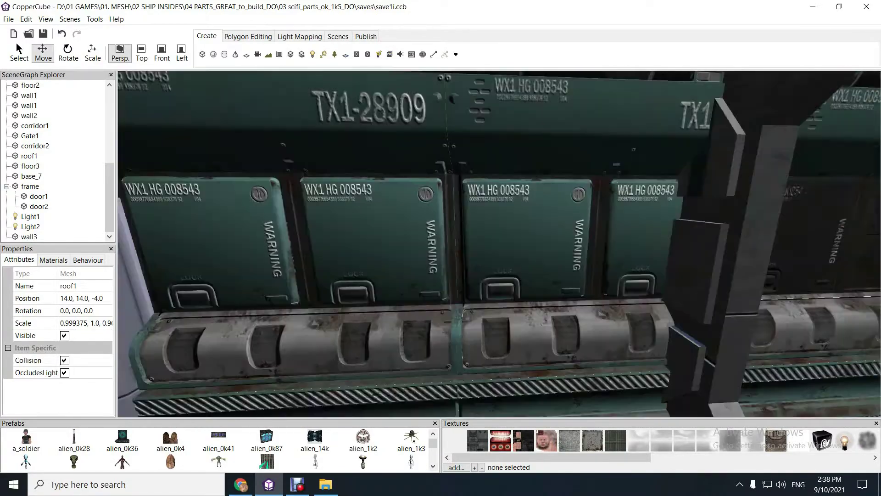
key(Left)
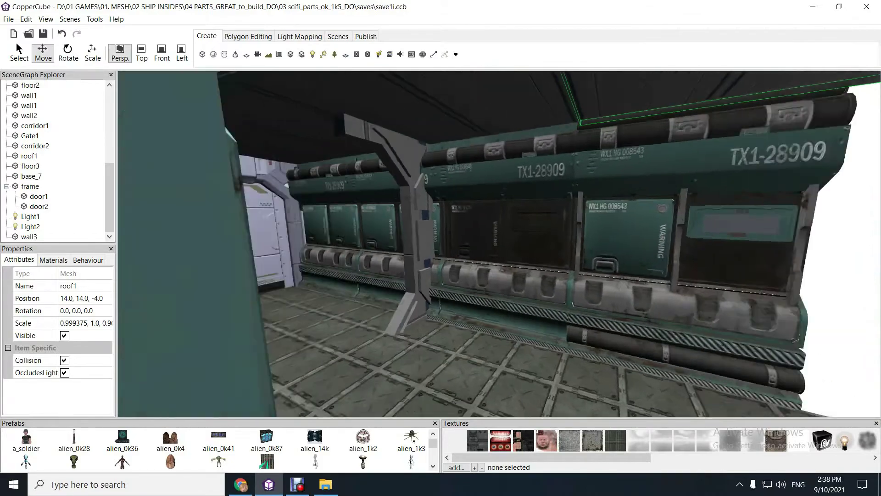
key(Right)
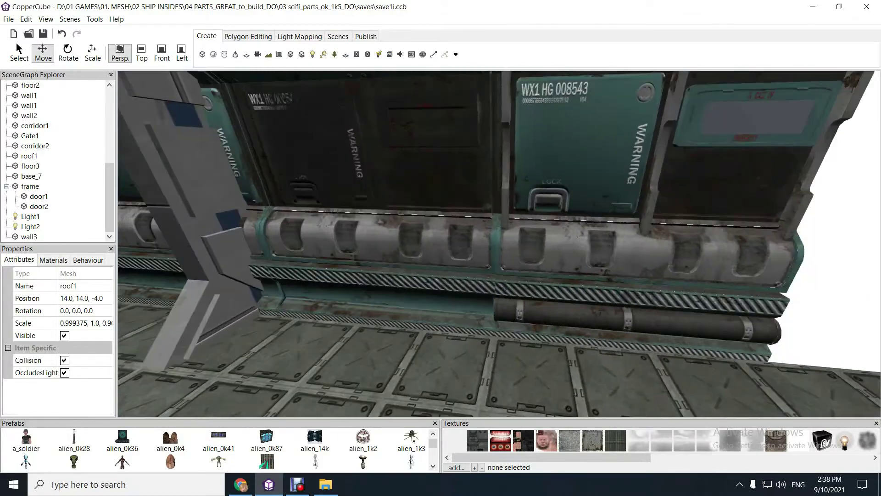
key(Up)
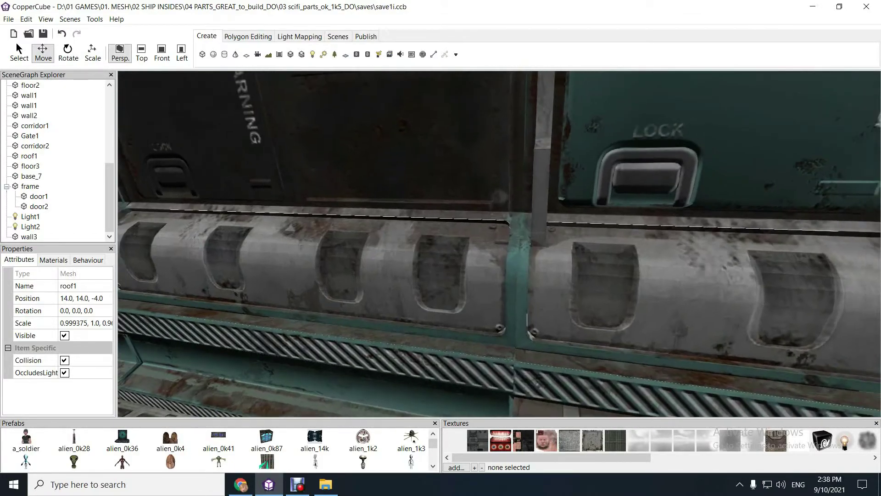
Resize the wall3 room section to match the grid size of 2, giving a scale of 1.0 on all axes
key(Down)
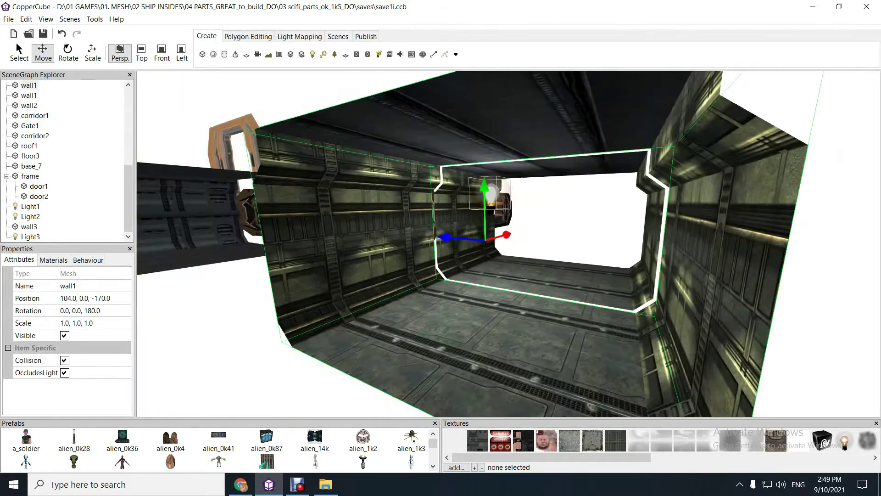
key(Up)
key(Up)
key(Up)
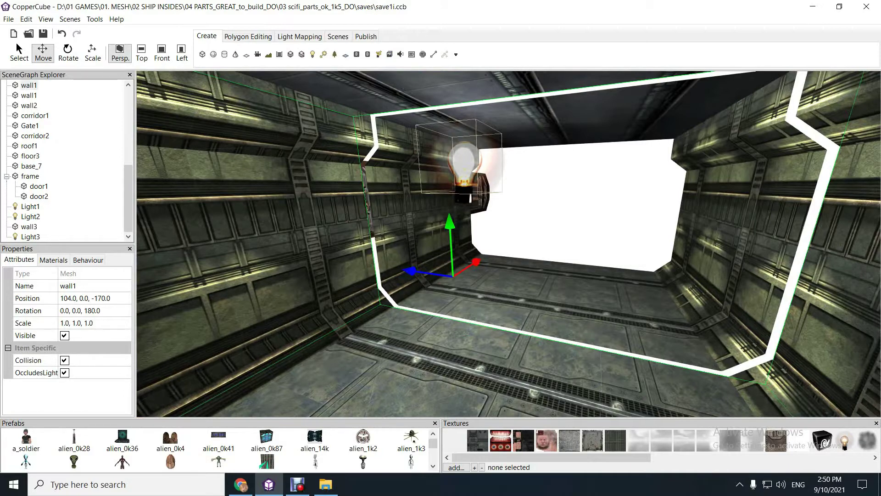
key(Up)
key(Up)
click(574, 322)
click(486, 211)
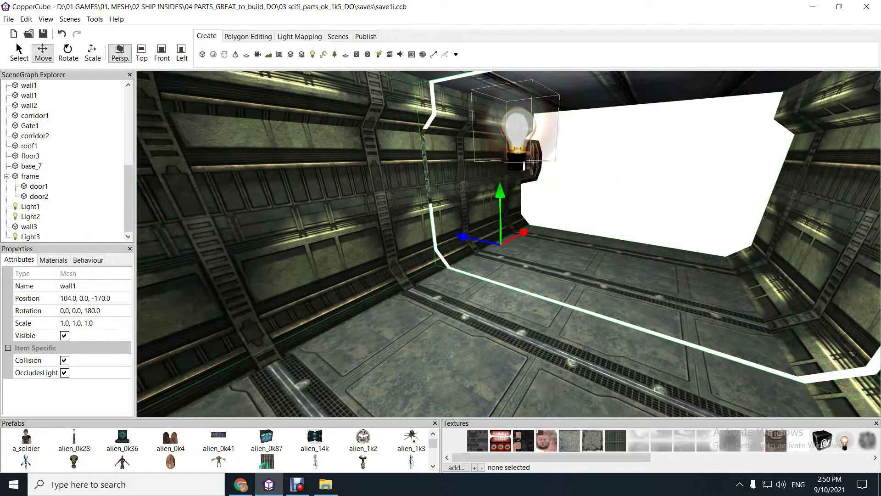
key(ctrl+g)
key(Return)
key(ctrl+g)
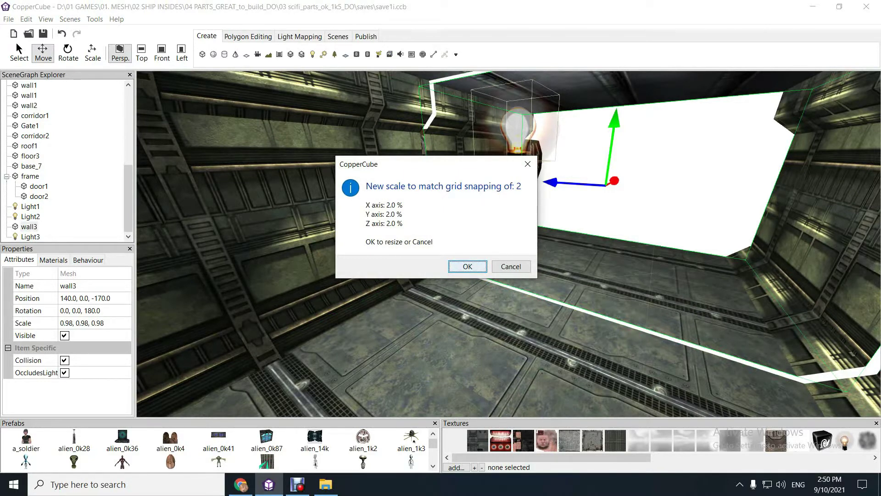
key(Return)
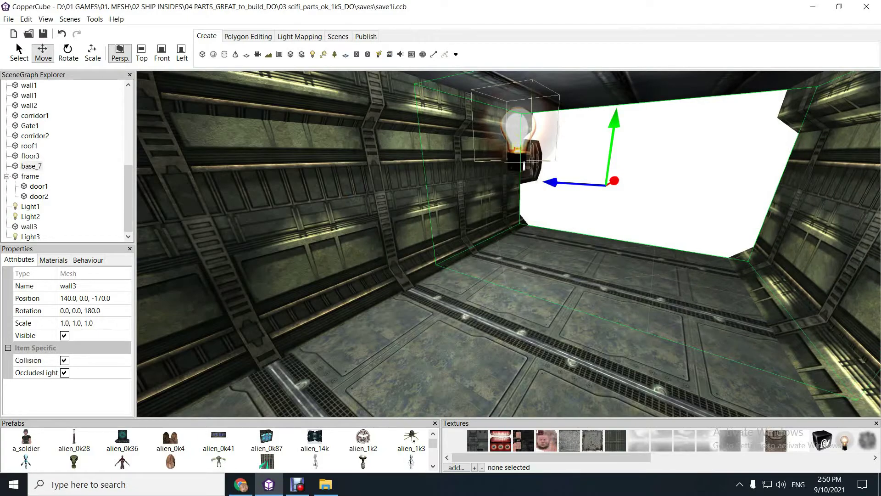
Inspect the seam between the resized wall3 section and the adjoining room section along the floor and walls
key(Up)
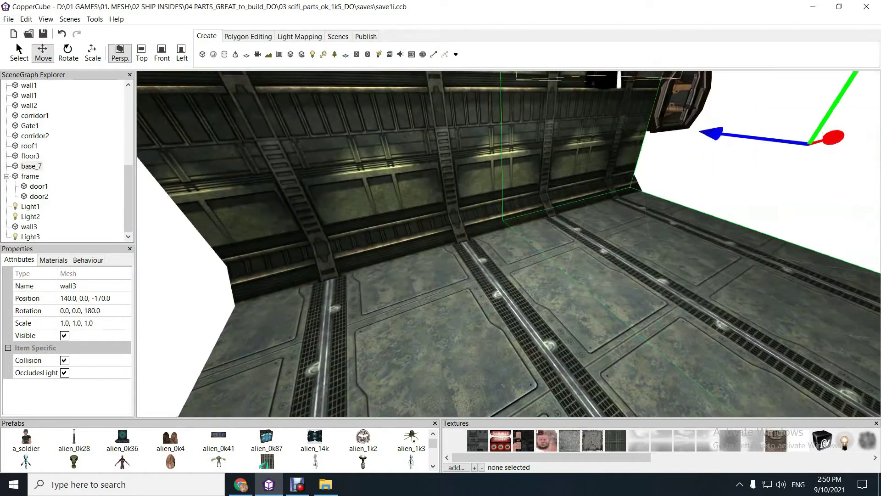
key(Left)
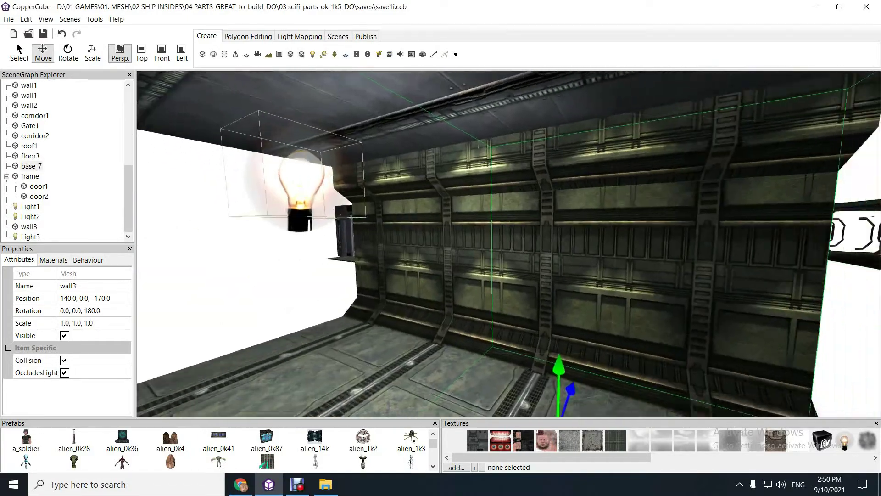
key(Right)
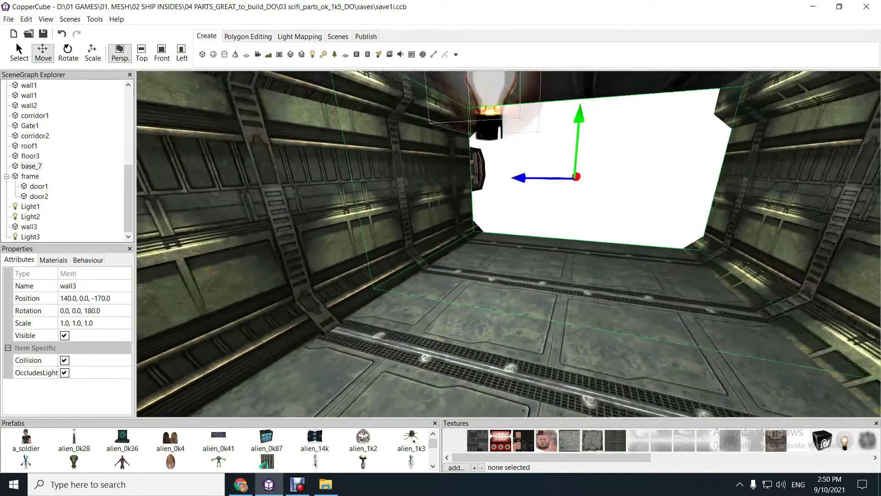
key(Down)
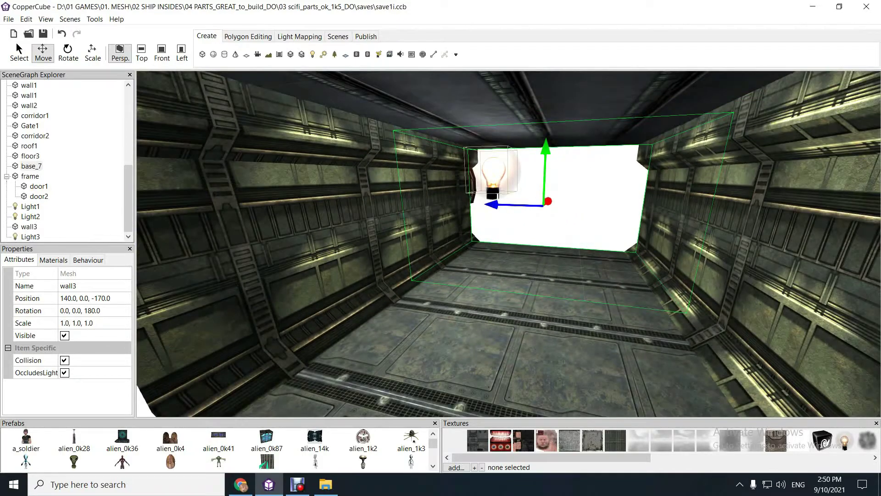
key(Right)
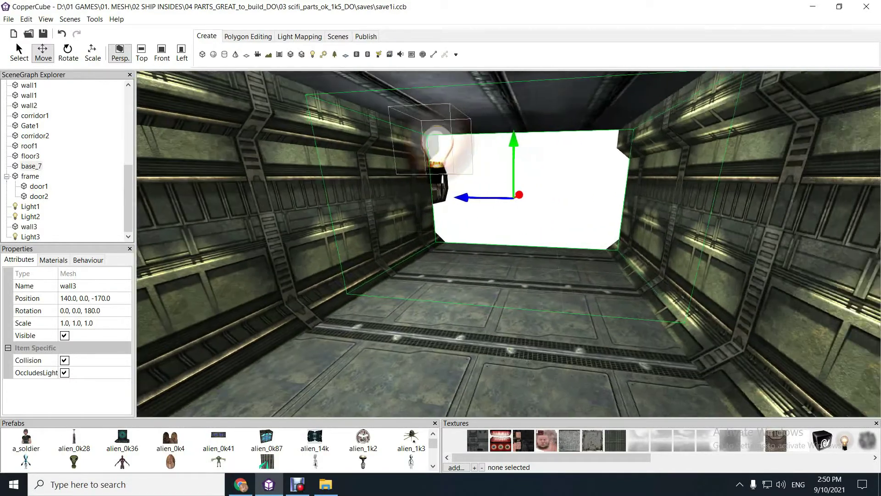
key(Up)
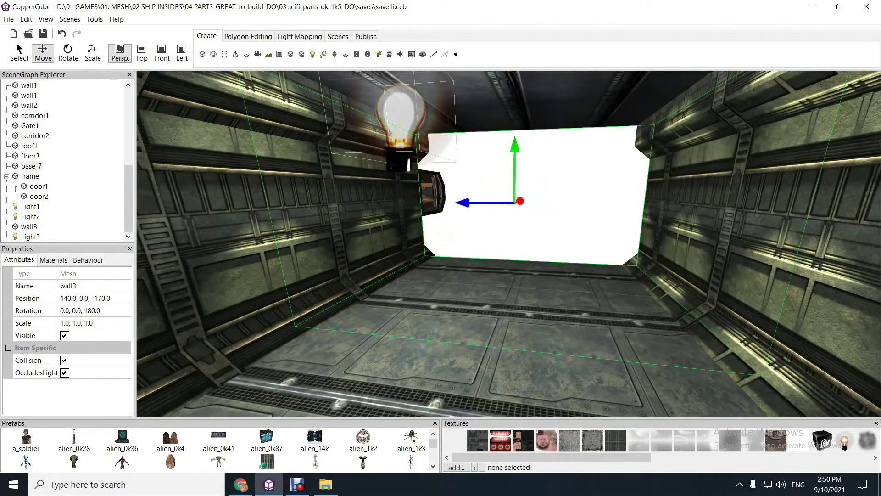
Raise the wall3 section to position 140.0, 2.0, -170.0 and check its offset against the adjoining section
key(Down)
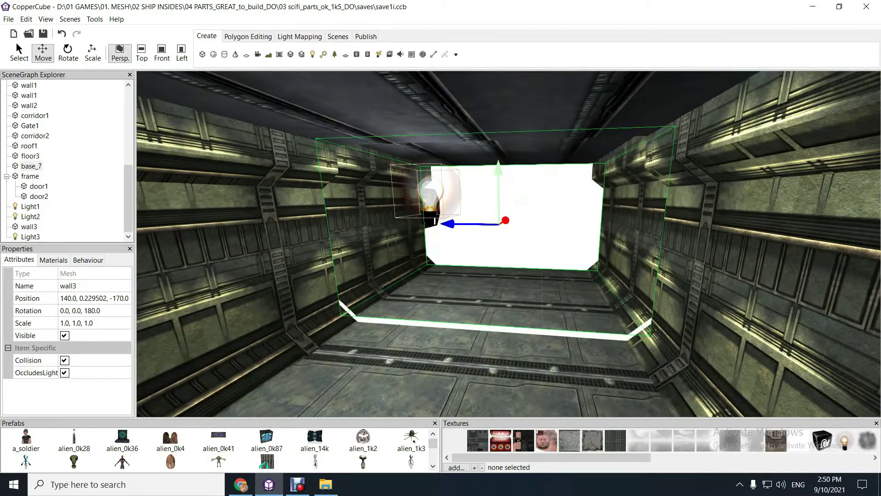
key(Right)
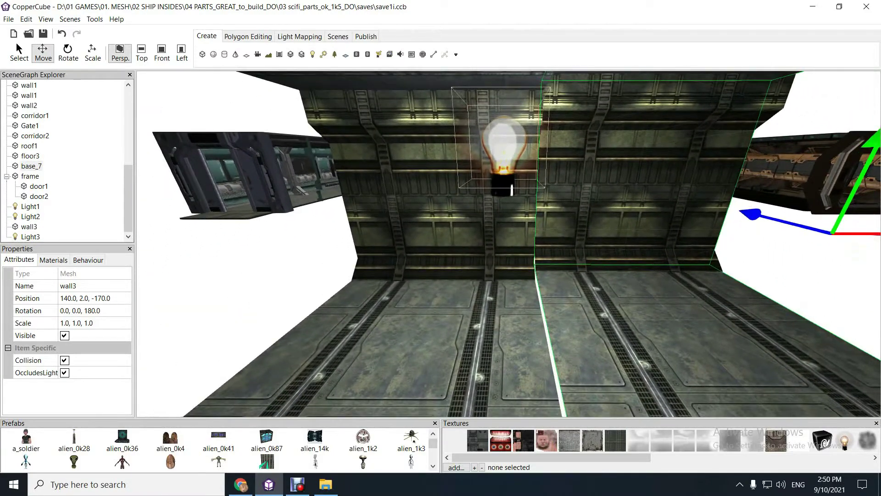
key(Down)
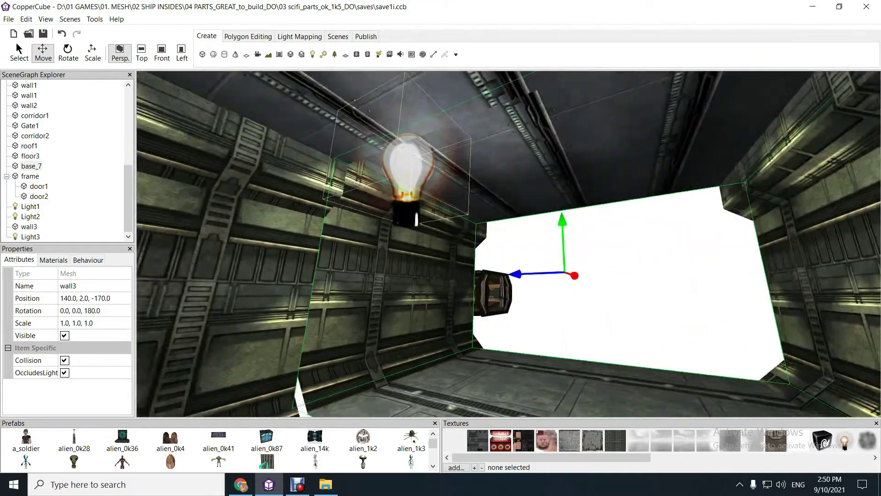
key(Right)
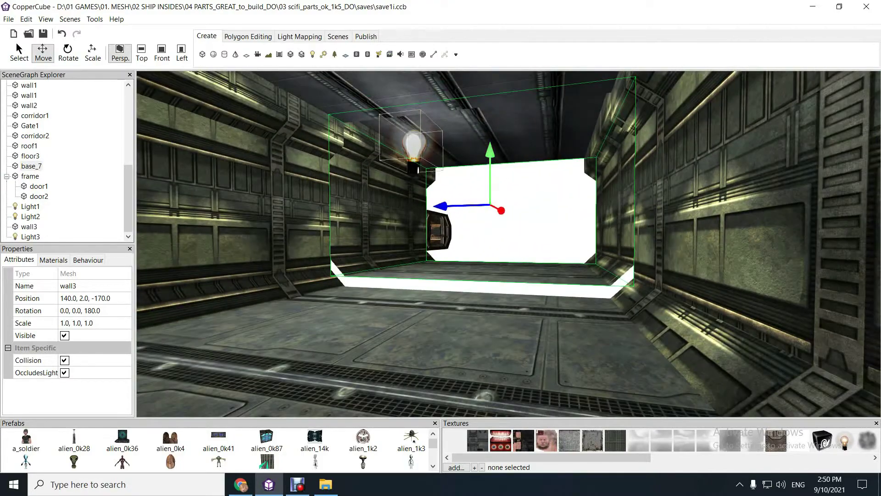
Return the wall3 section to position 140.0, 0.0, -170.0 and examine its joints from inside and outside the room
key(Up)
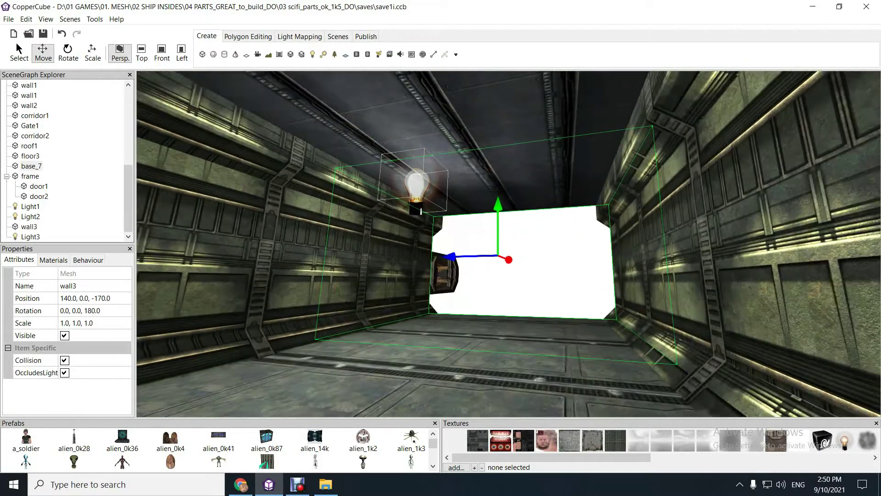
key(Right)
key(Left)
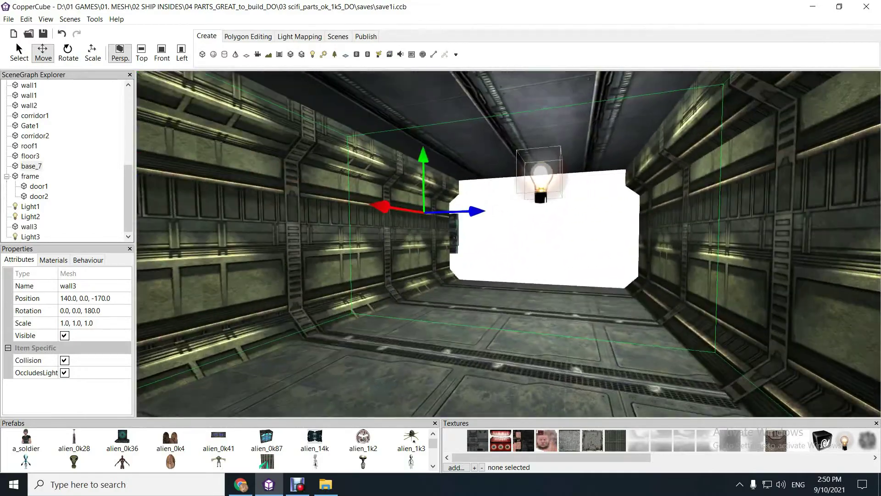
key(Down)
key(Right)
key(Up)
key(Left)
key(Right)
key(Down)
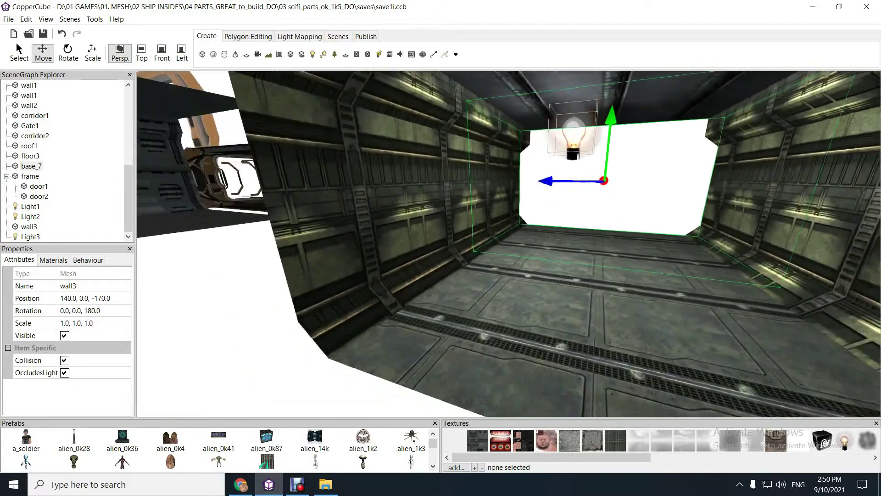
key(Up)
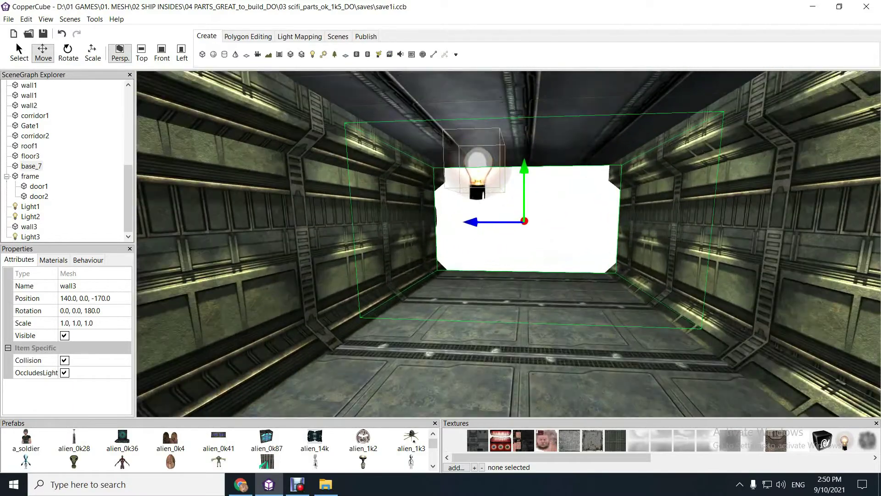
key(Down)
key(Up)
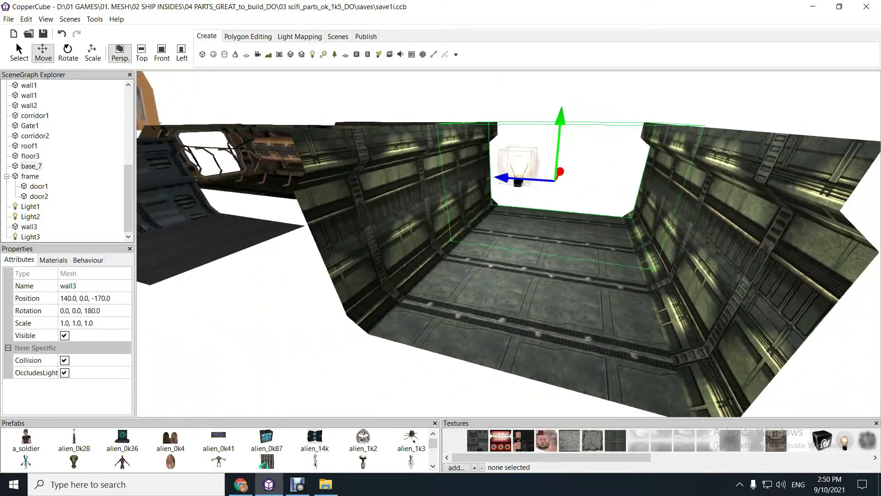
key(Up)
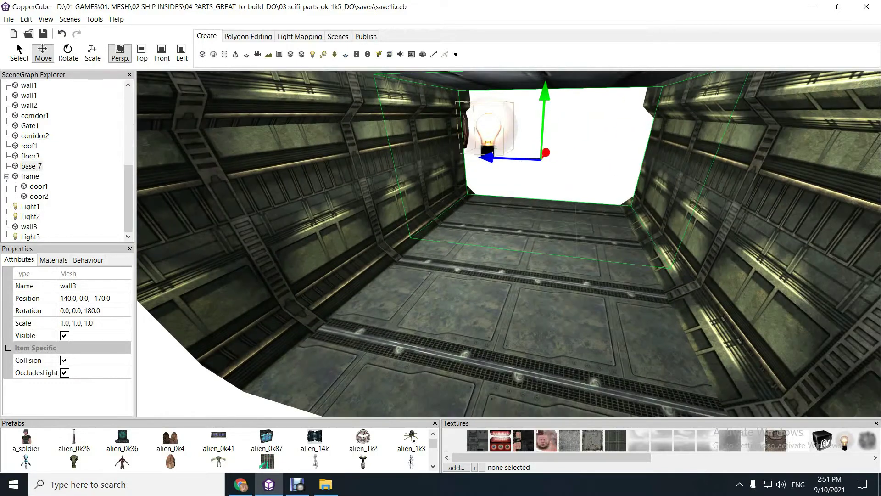
Set the Snap to Grid plugin's grid size to 5
key(alt+e)
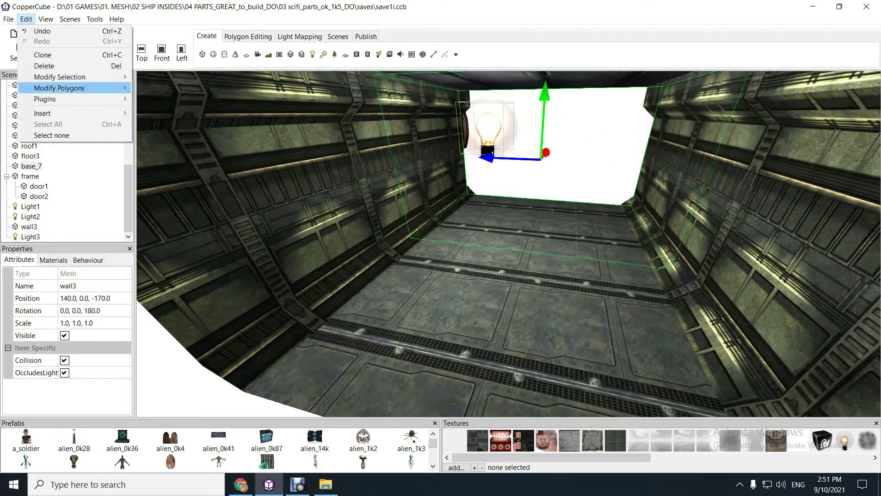
key(Right)
key(Down)
key(Down)
key(Down)
key(Down)
key(Down)
key(Down)
key(Down)
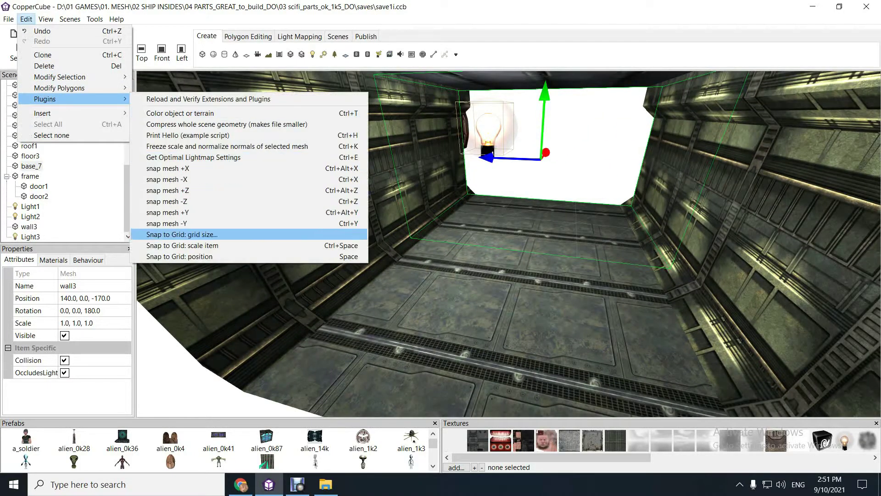
key(Return)
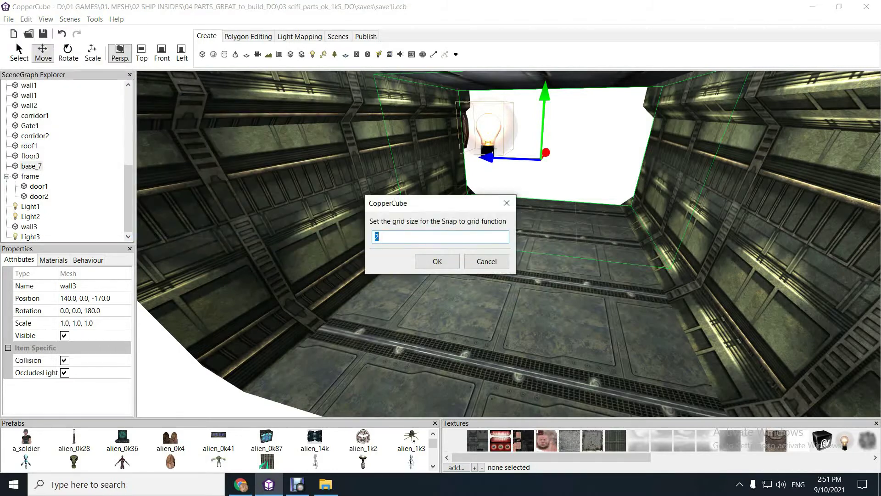
text(5)
key(Return)
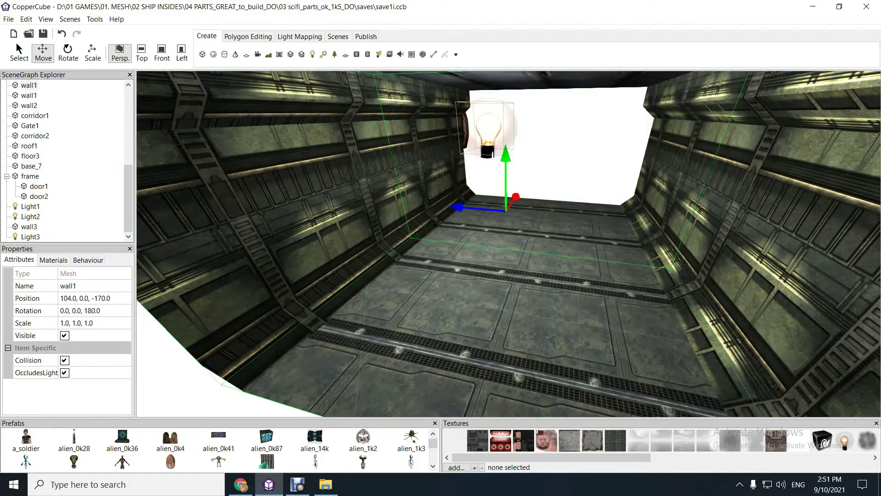
Resize the wall3 room section to match the grid size of 5, using the Snap to Grid scale function
key(Return)
key(Up)
key(Up)
key(Up)
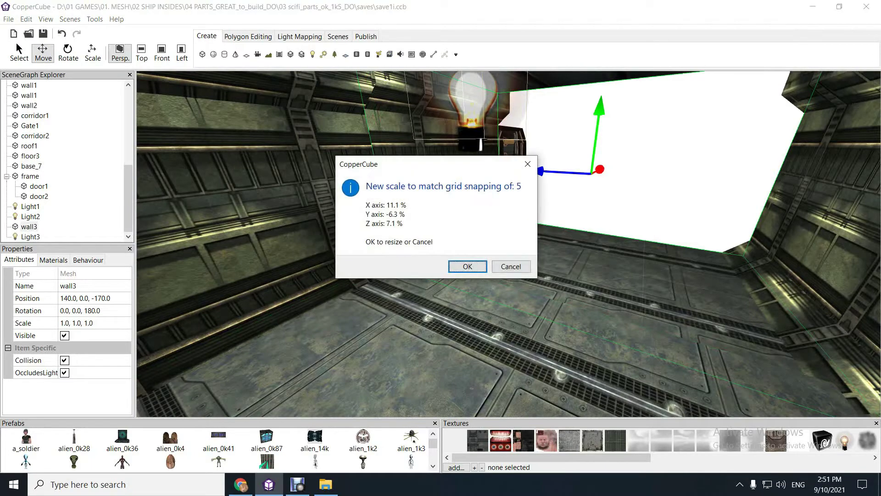
key(Return)
Snap the wall3 section to position 145.0, 0.0, -170.0 and check its joint with the adjoining section from inside and outside
key(Up)
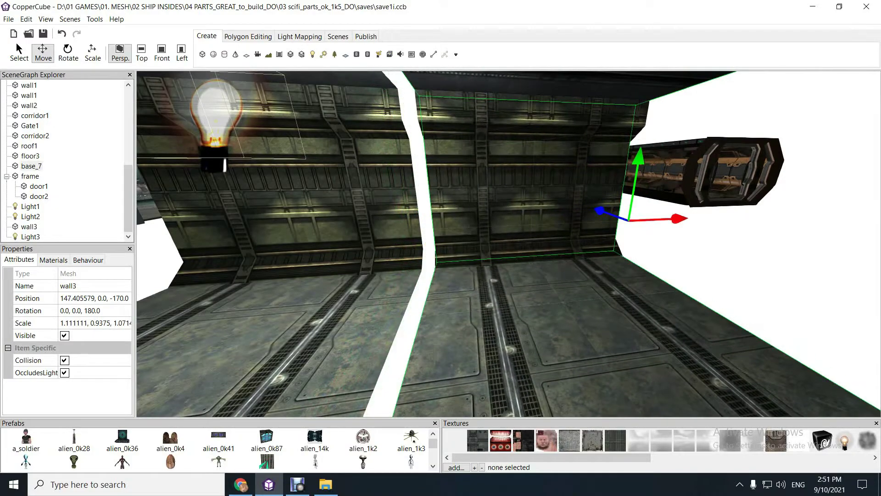
key(Left)
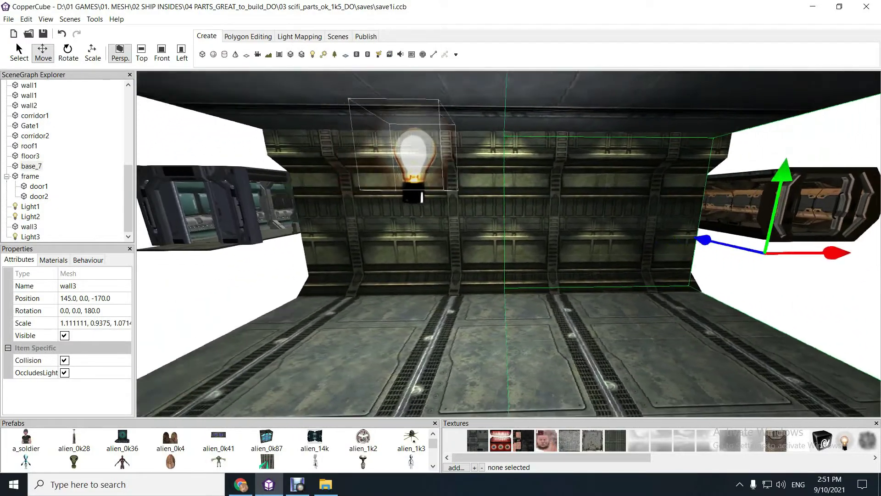
key(Up)
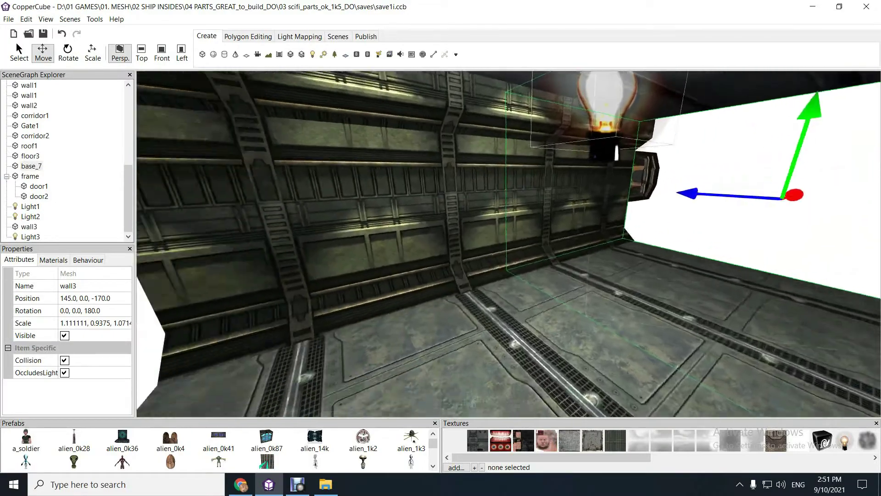
key(Down)
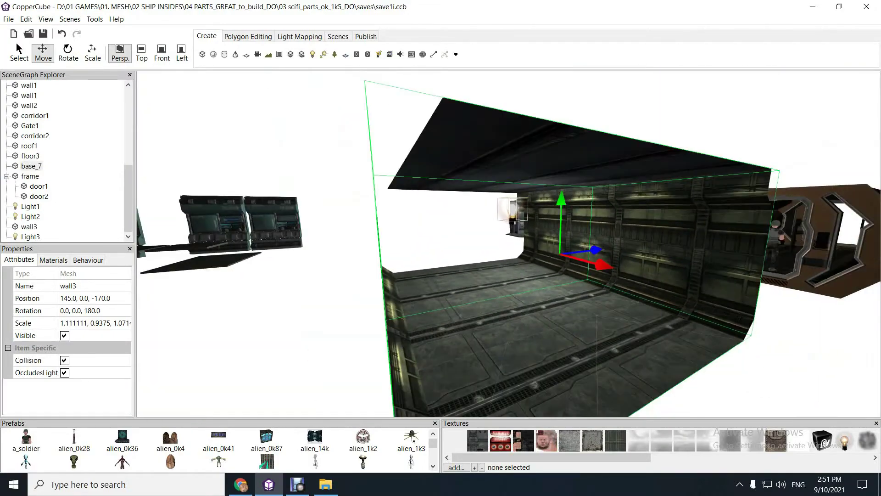
key(Up)
Shift the wall3 section to position 150.0, 0.0, -170.0 and bring it back to 145.0, 0.0, -170.0 on the grid
drag(579, 210, 601, 216)
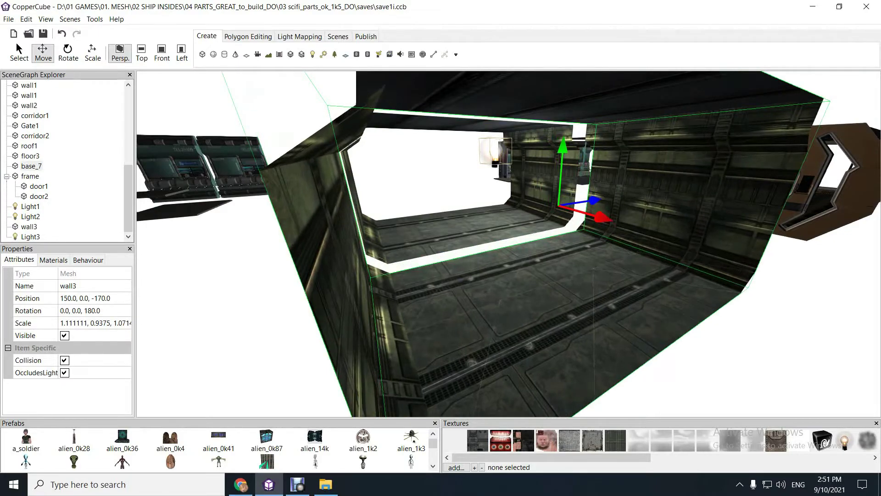
key(Up)
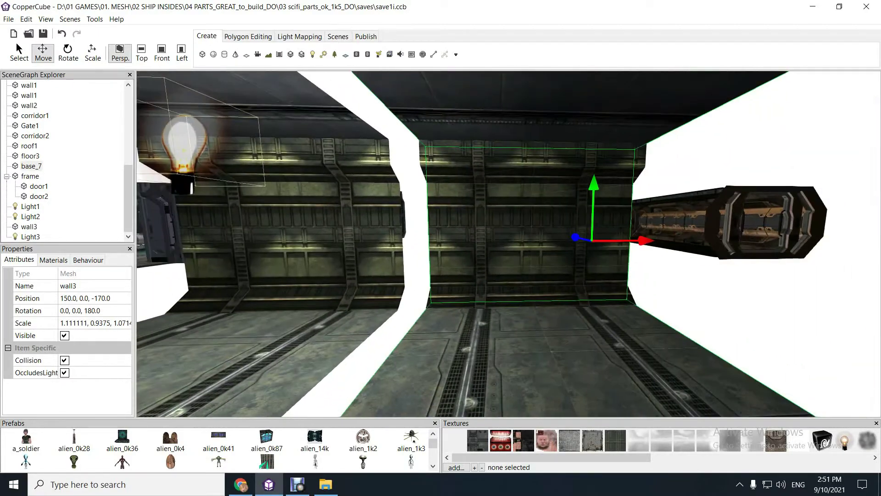
key(ctrl+z)
key(Down)
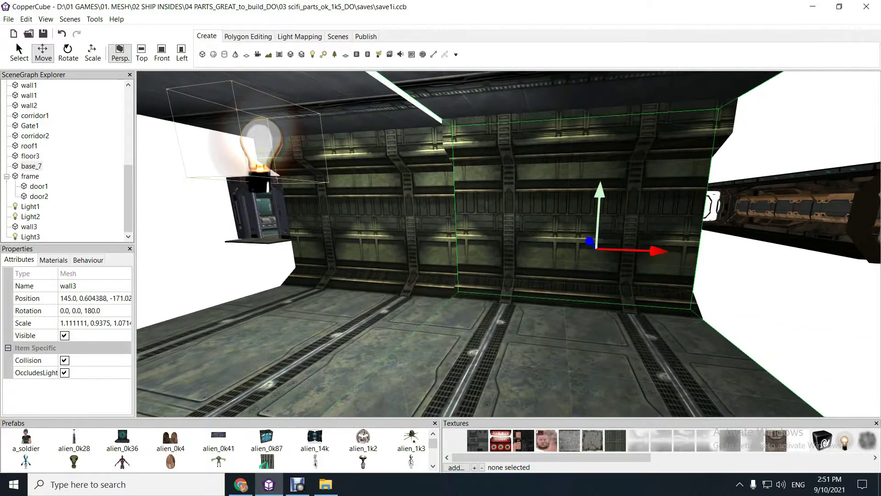
key(Left)
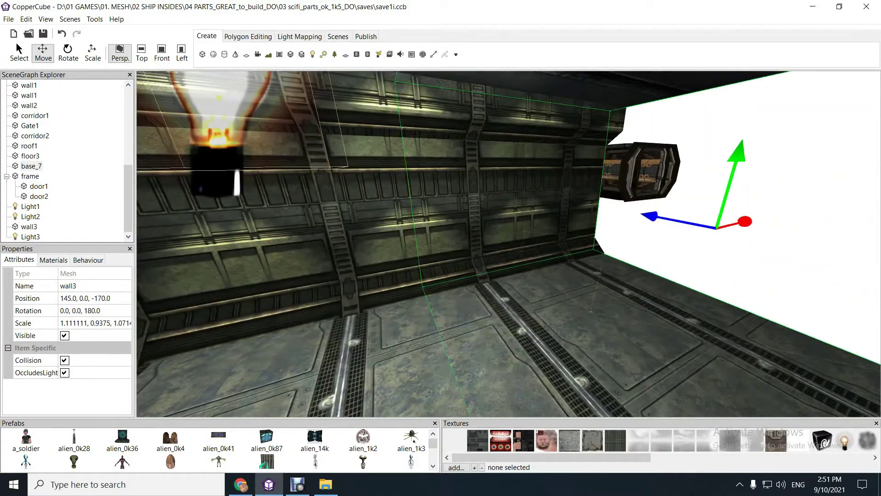
Inspect the room's ceiling and walls, and the teal corridor's interior from its open end to the gate
key(Left)
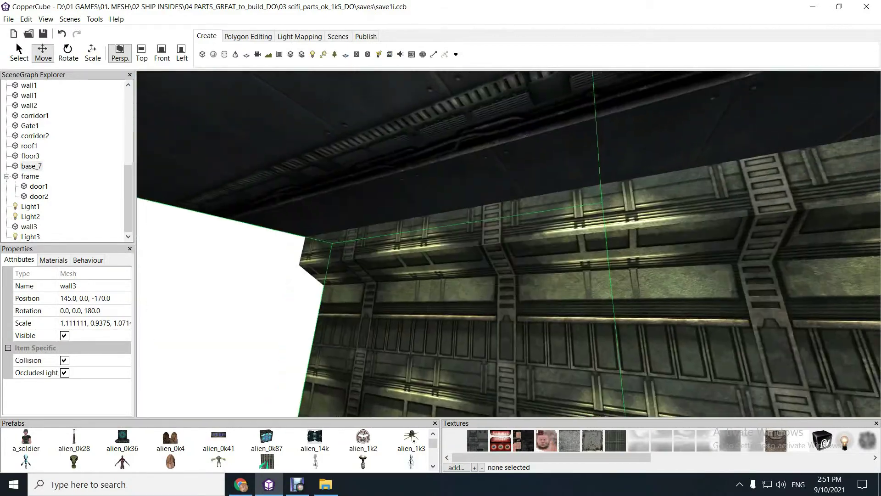
key(Left)
key(Left)
key(Left)
key(Up)
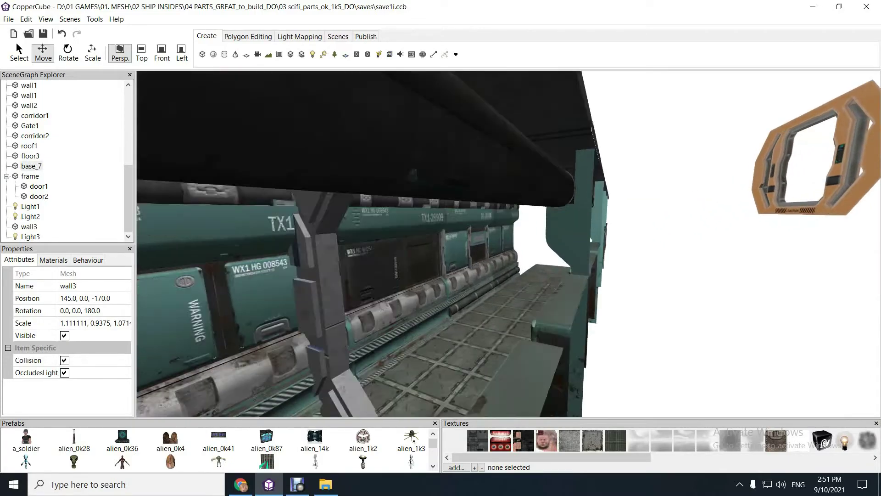
key(Up)
key(Left)
key(Right)
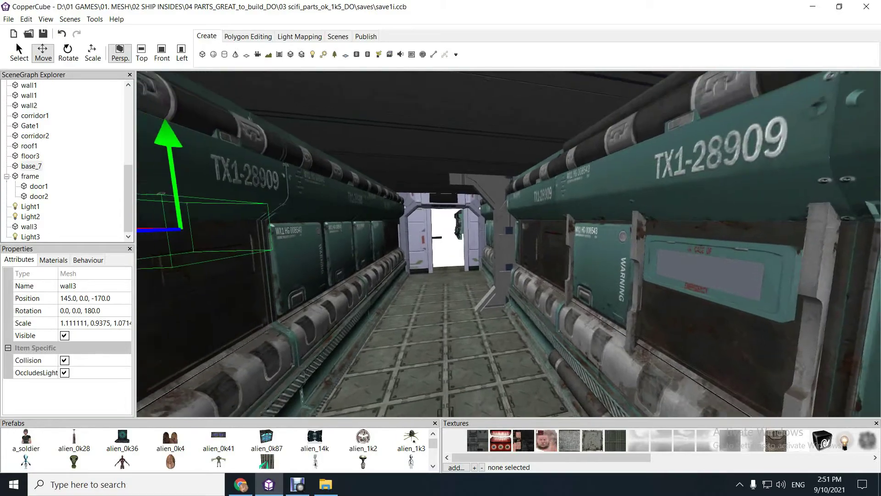
key(Down)
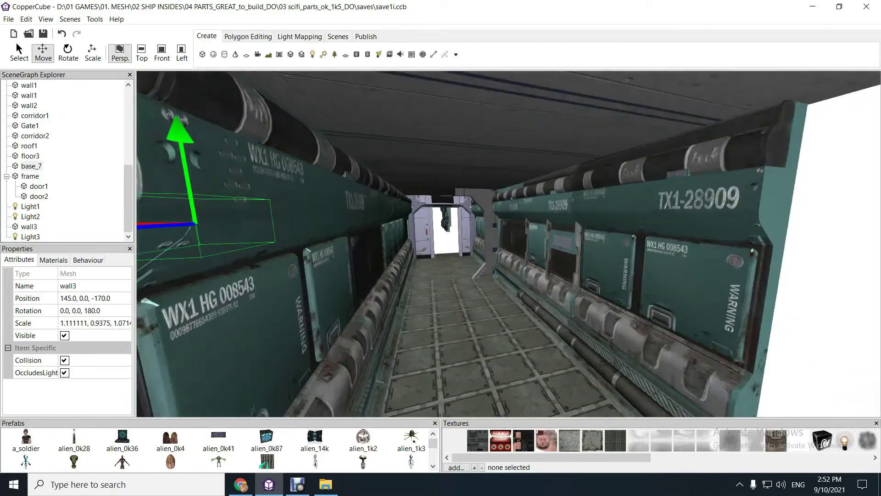
key(Up)
key(Right)
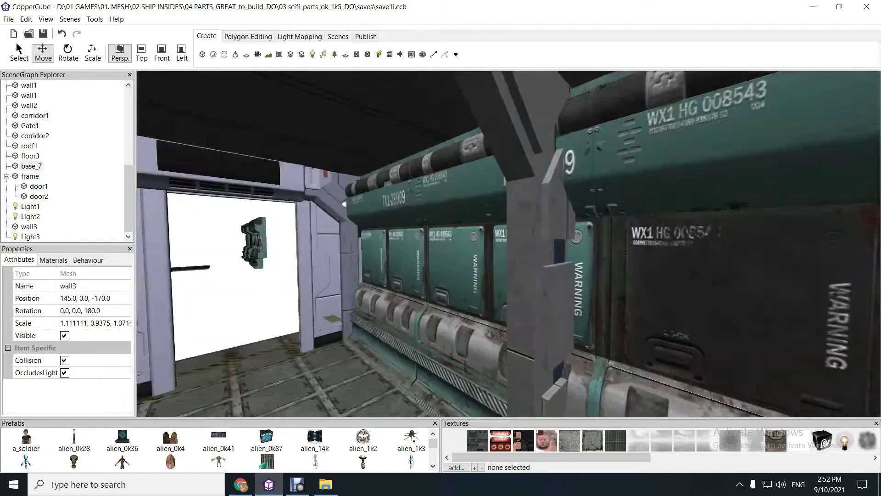
key(Left)
key(Left)
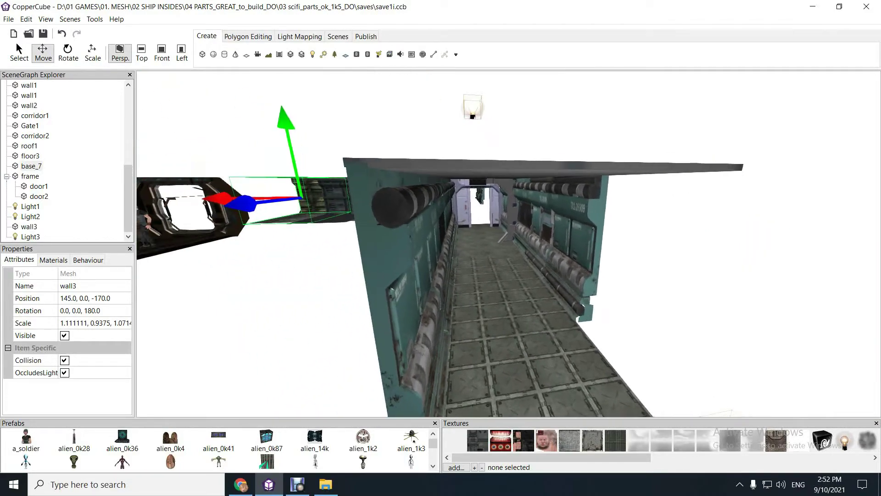
Examine the seams between the teal corridor's wall modules, its floor and its roof, from inside and from a distance
key(Up)
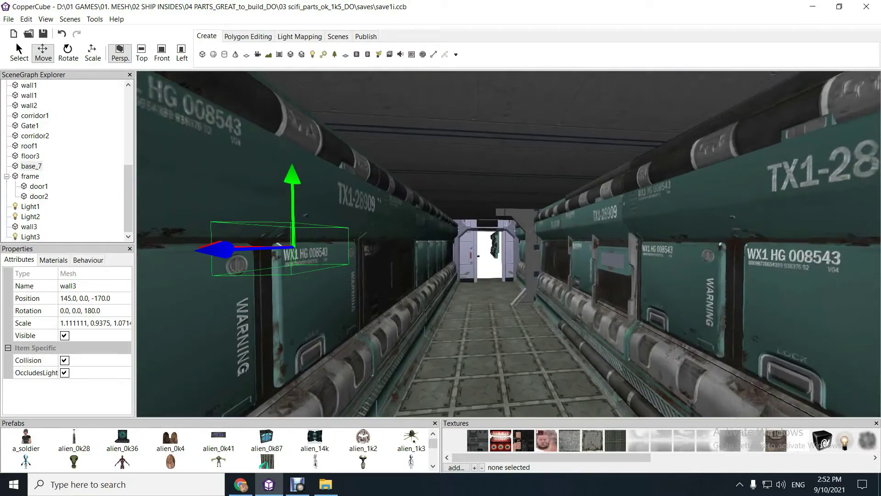
key(Right)
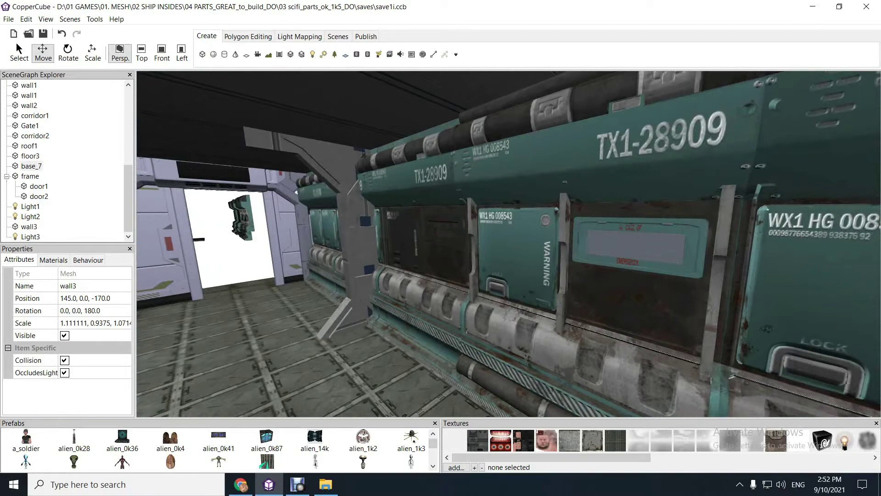
key(Right)
key(Right)
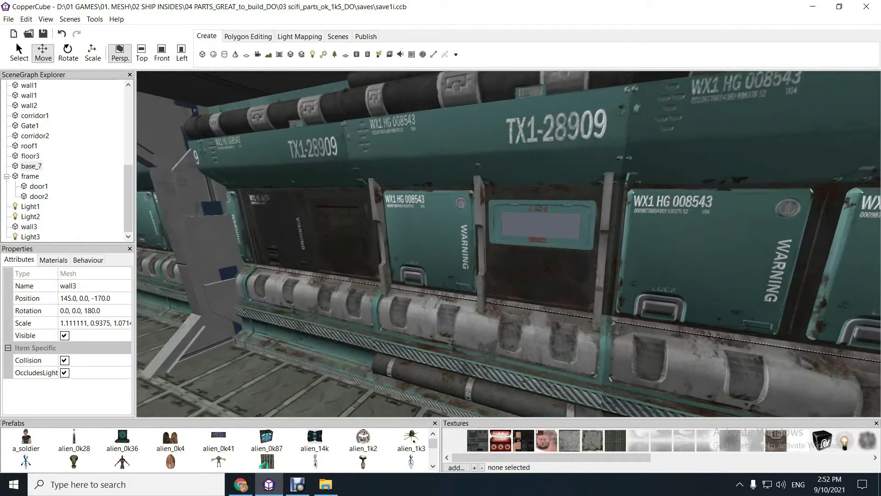
key(Left)
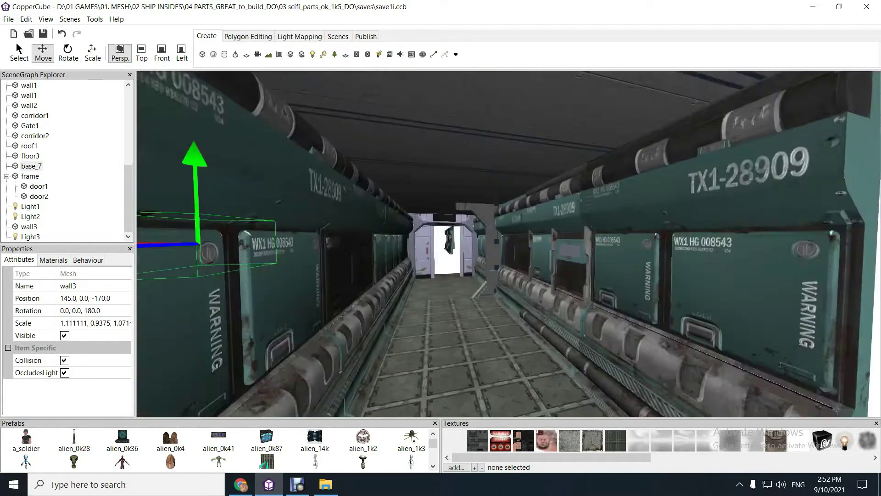
key(Up)
key(Right)
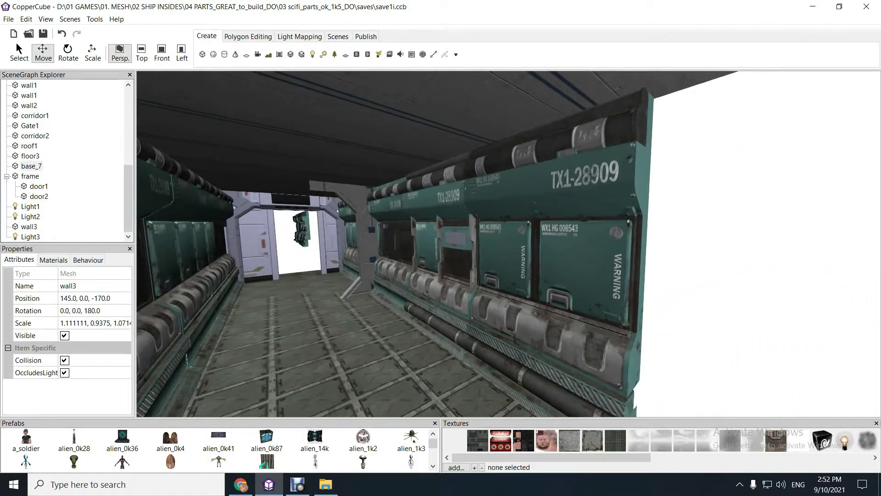
key(Left)
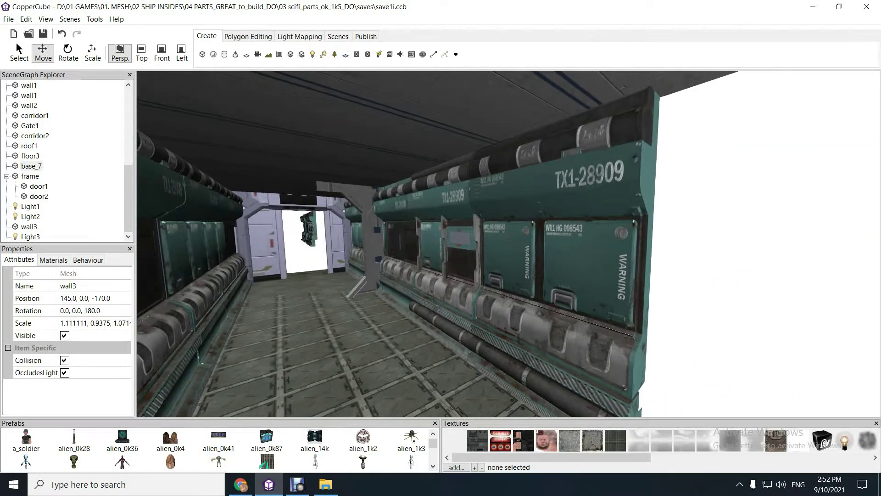
key(Up)
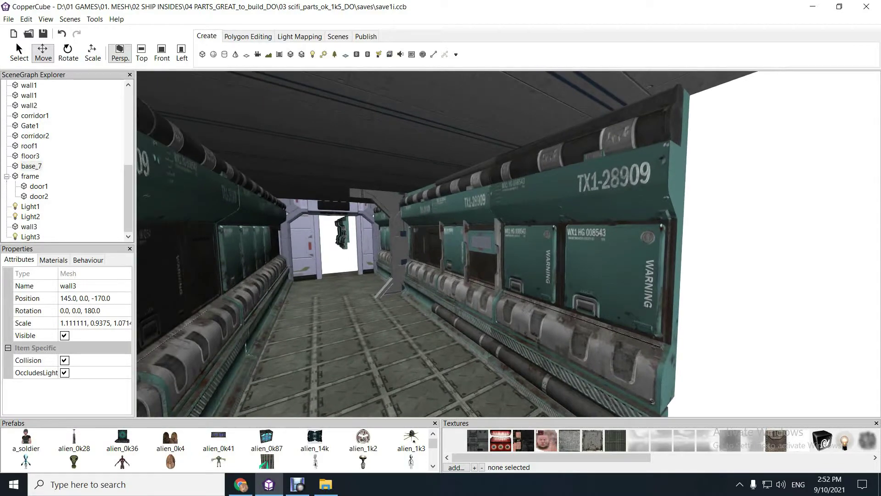
key(Left)
key(Up)
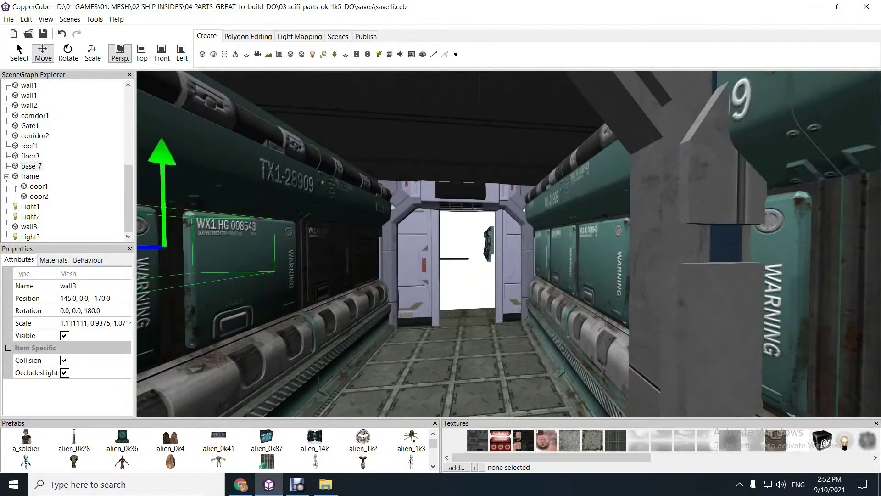
key(Down)
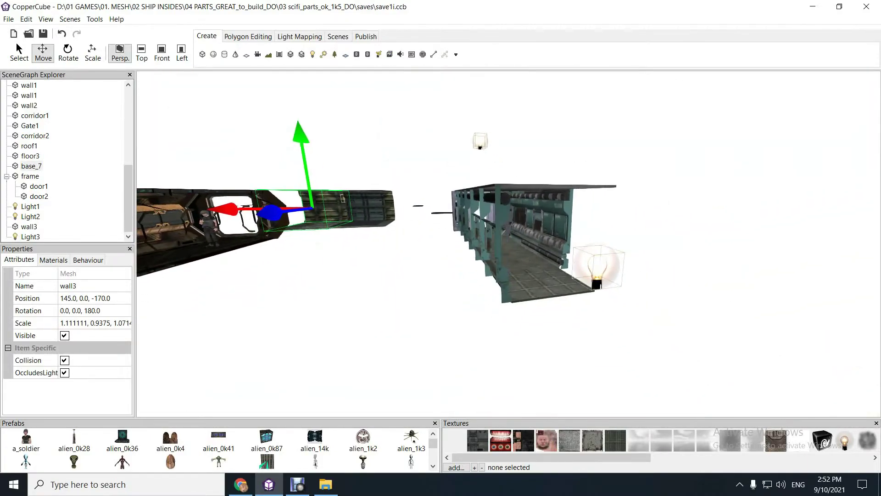
Examine the teal corridor wall's open end, its lower pipes and floor edge, and the detached wall module beyond it
key(Up)
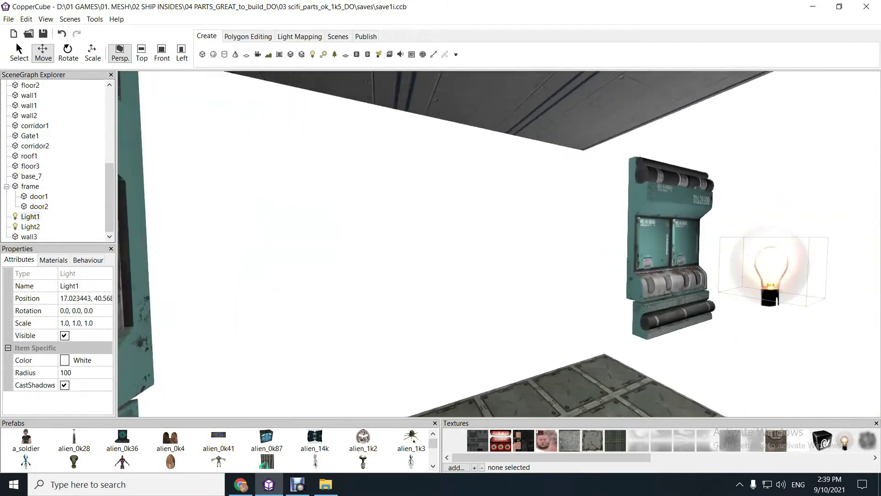
key(Up)
key(Left)
key(Down)
key(Left)
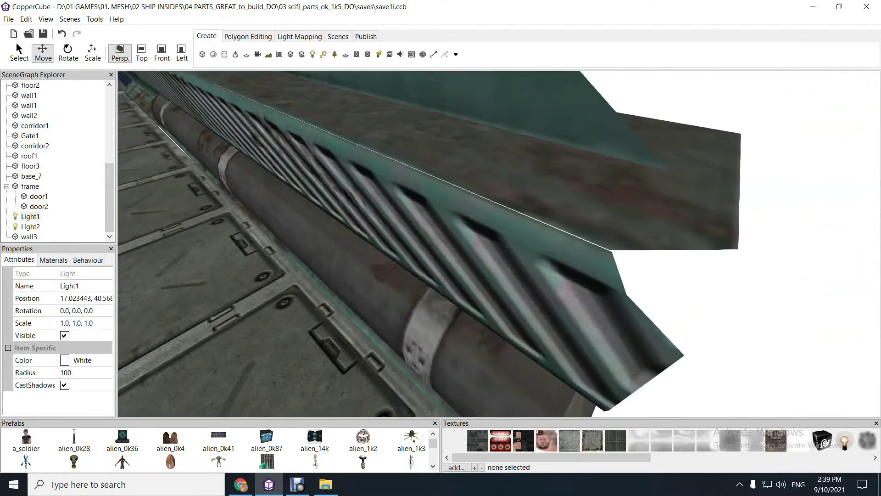
key(Down)
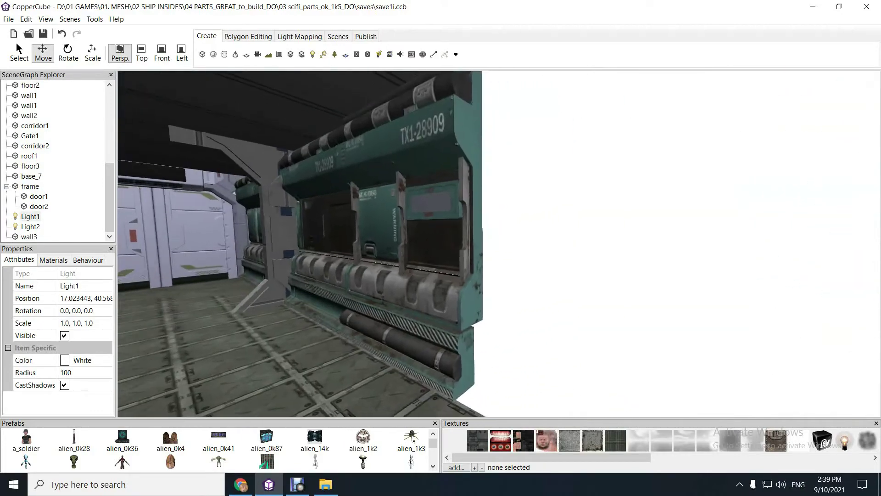
key(Right)
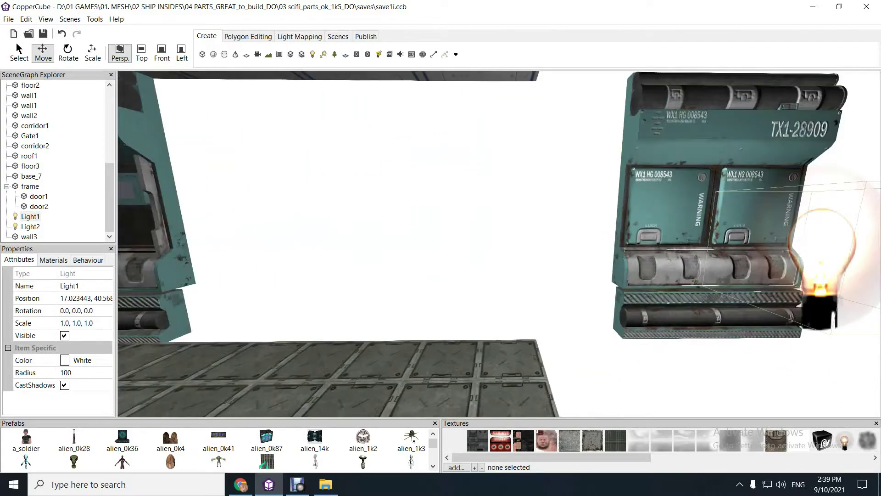
Move the detached base_3 wall module along Z against the teal corridor wall, snapping it to position 0.0, 0.0, -4.0 at grid size 2
click(666, 211)
key(Up)
key(Down)
key(Right)
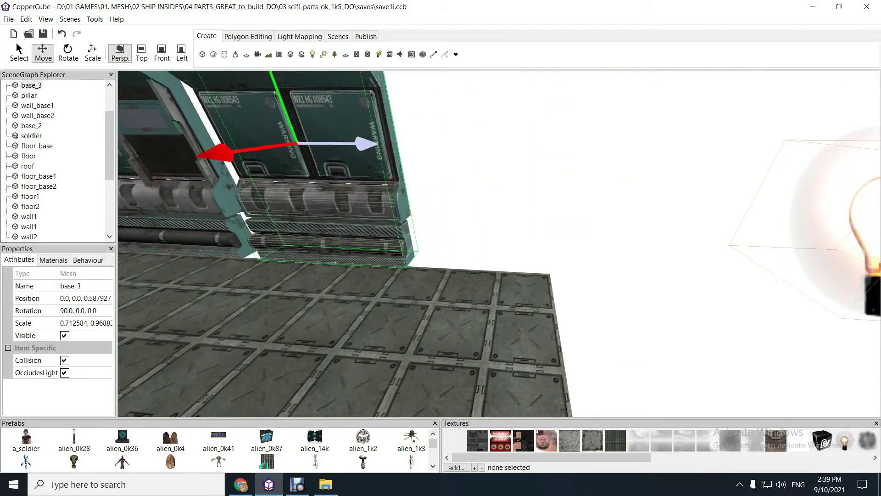
key(Up)
key(Right)
key(Up)
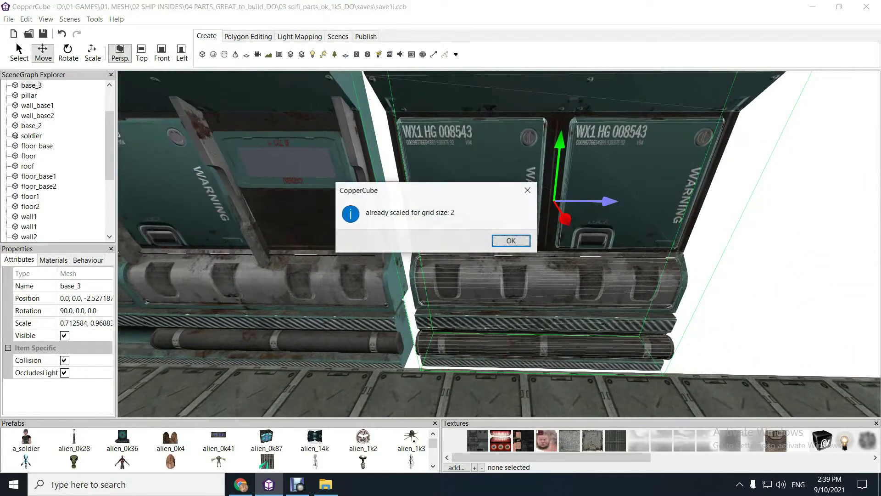
key(Left)
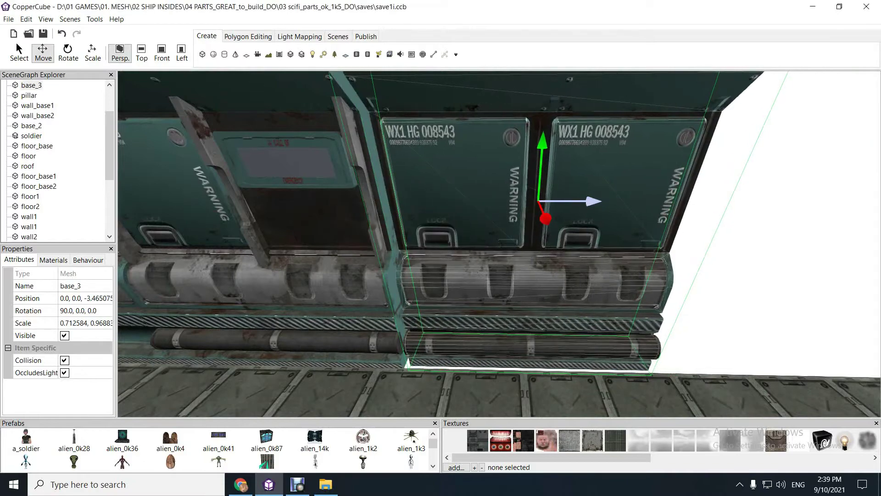
key(Down)
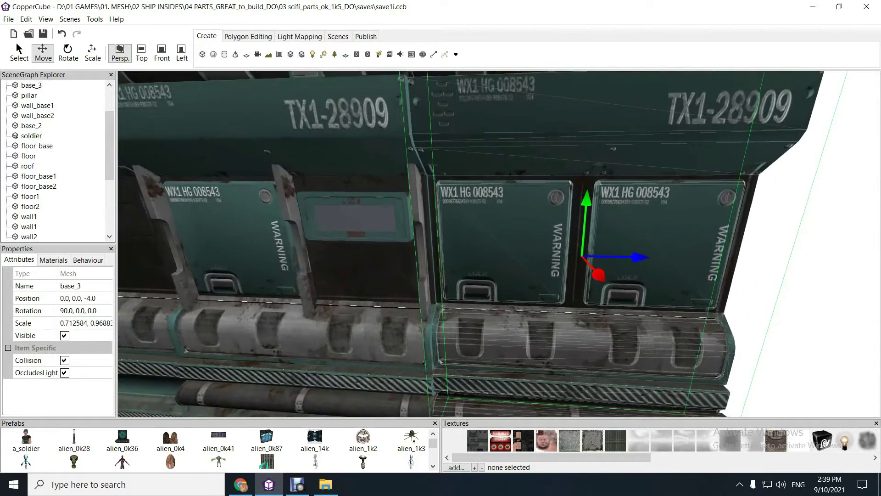
key(Down)
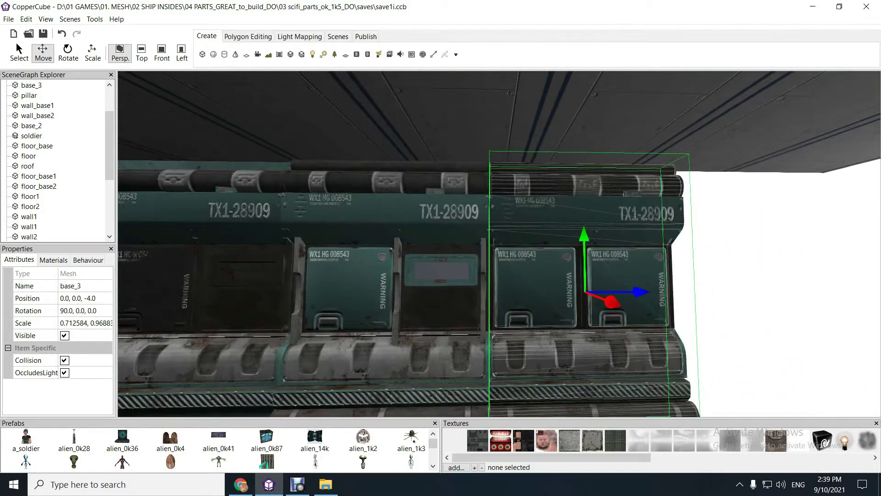
Examine the seam between base_3 and the adjoining base_5 wall module along the pipes, ribbed trim, panels and floor edge
click(381, 285)
key(ctrl+z)
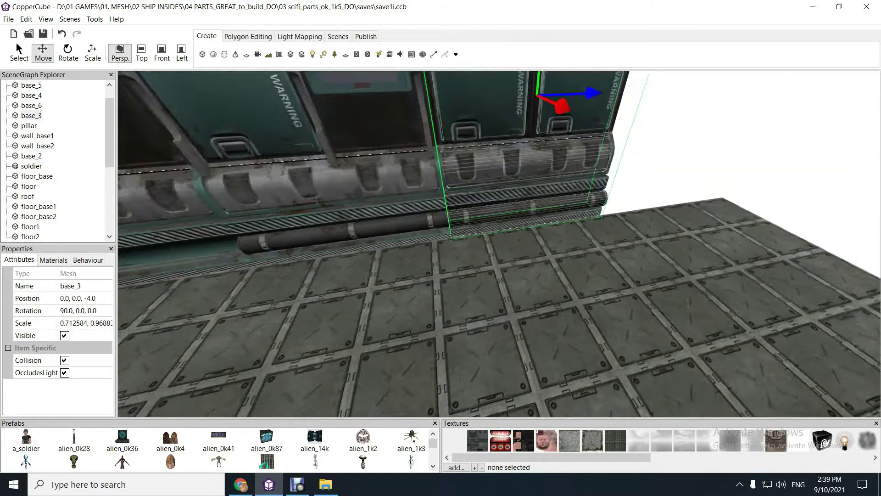
key(Up)
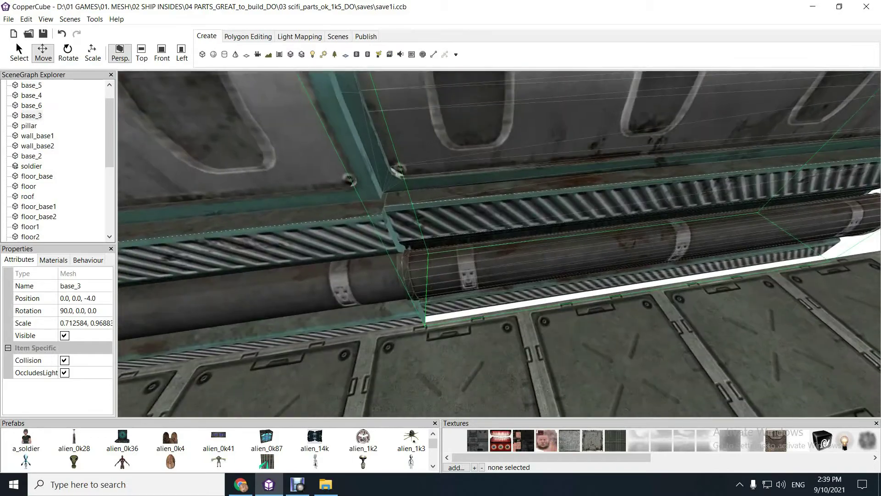
key(Right)
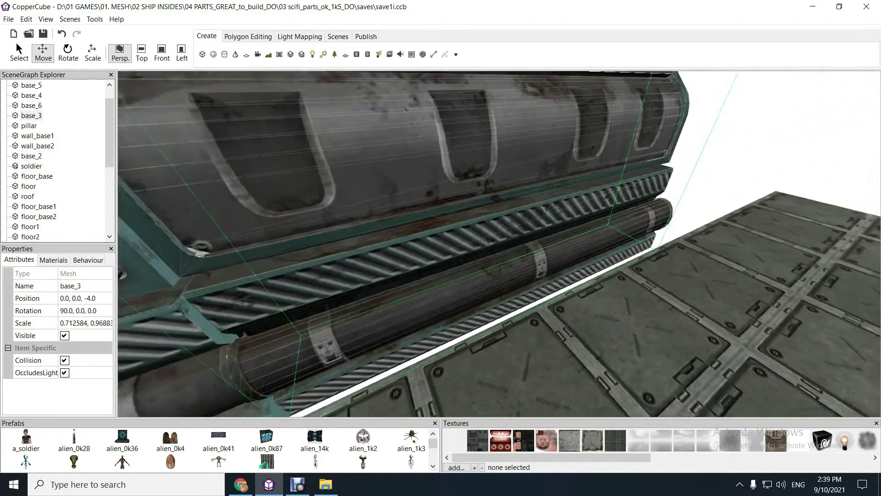
key(Left)
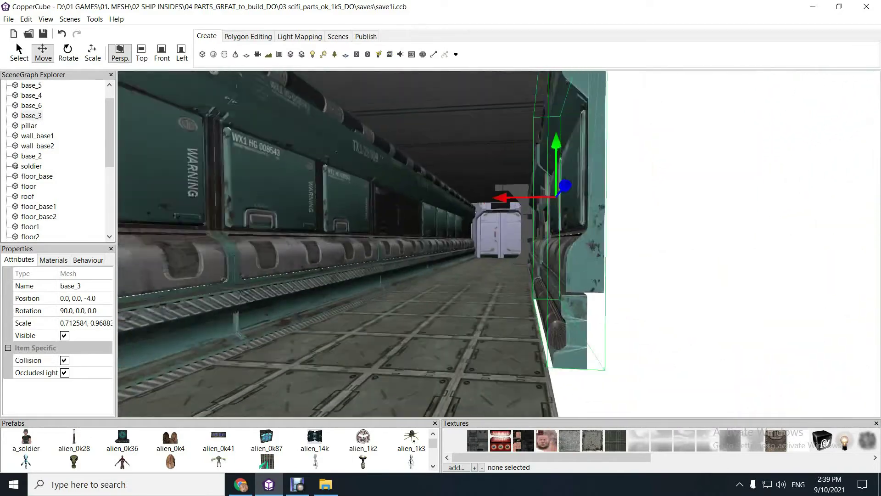
key(Right)
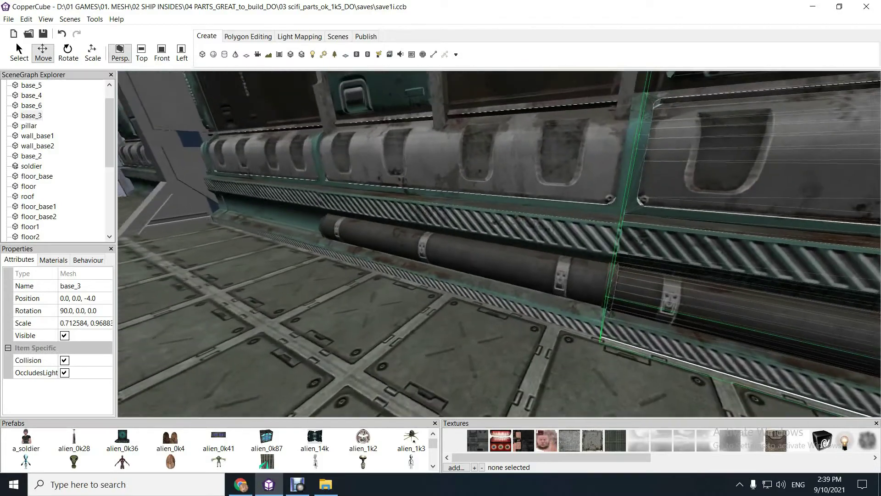
key(Down)
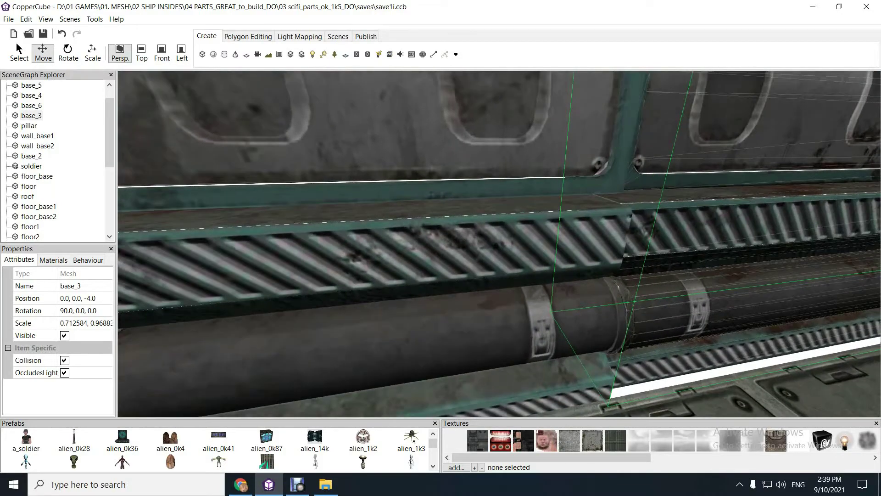
key(Down)
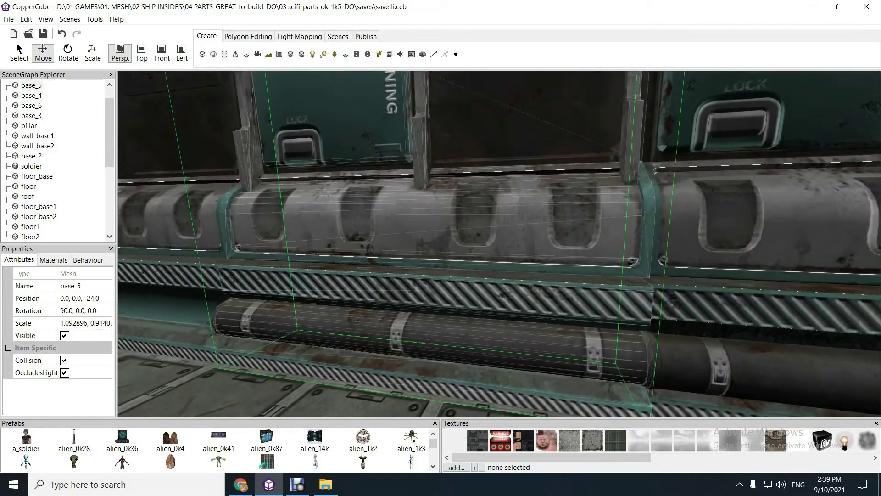
key(Right)
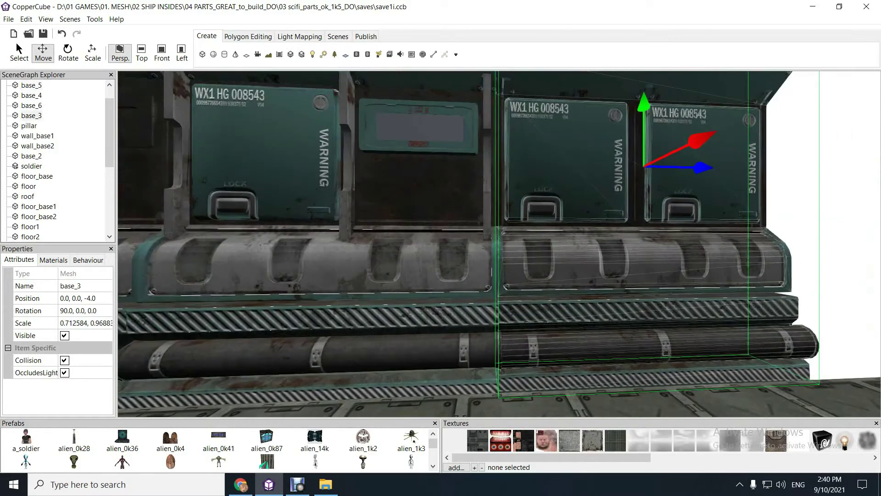
key(Right)
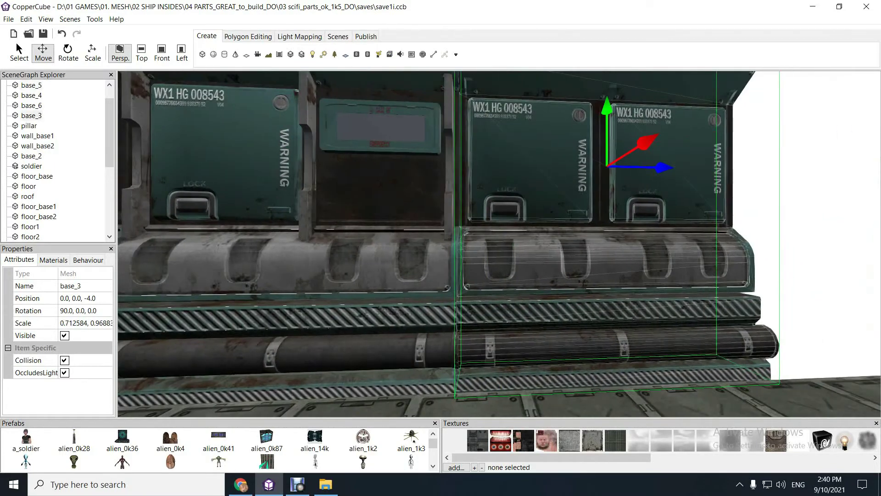
Pull the base_3 wall module away from base_5 along Z to about 7.22, opening a gap in the corridor wall
key(Right)
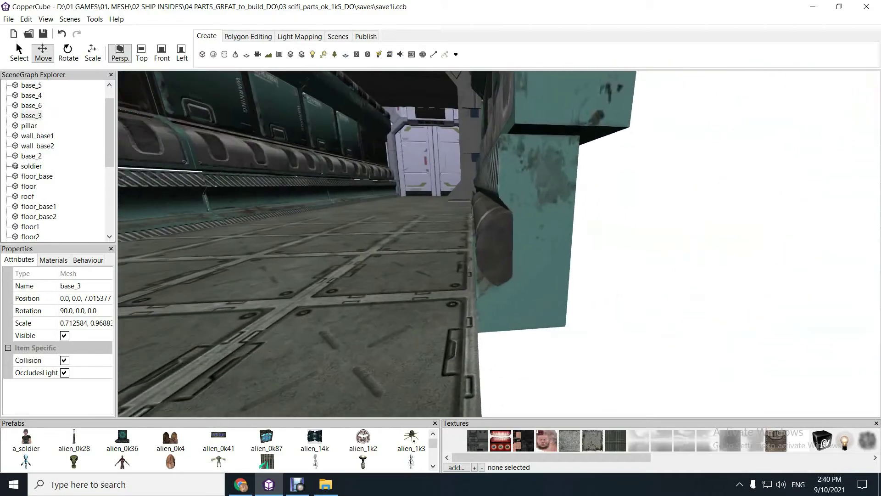
key(Right)
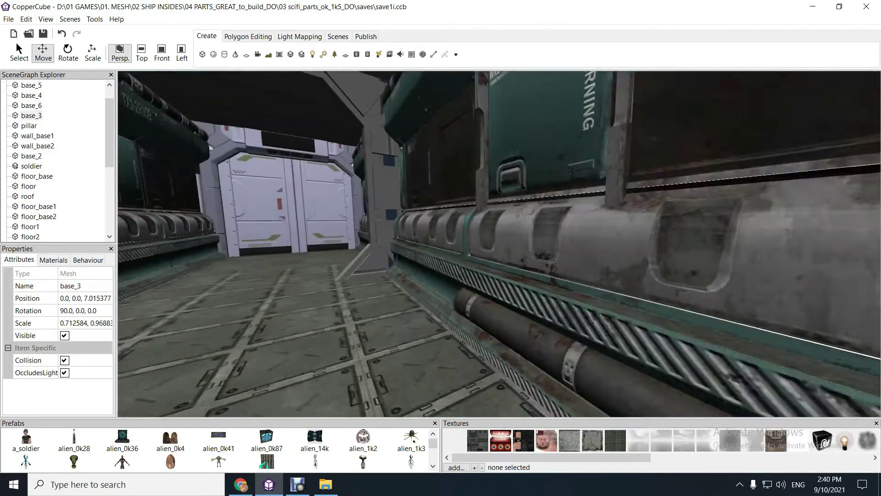
key(Right)
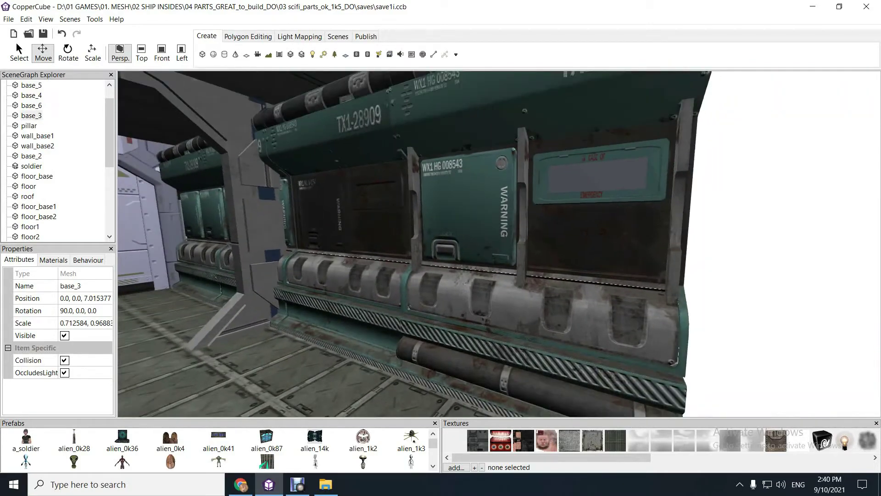
key(Up)
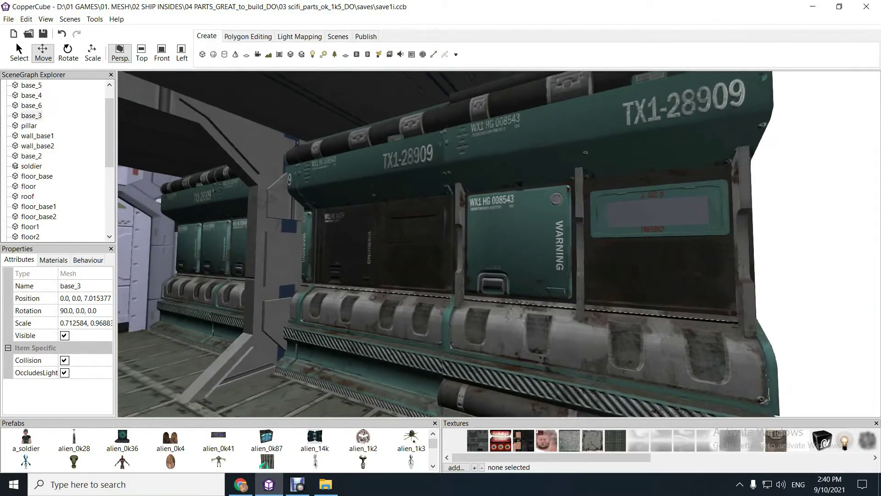
key(Right)
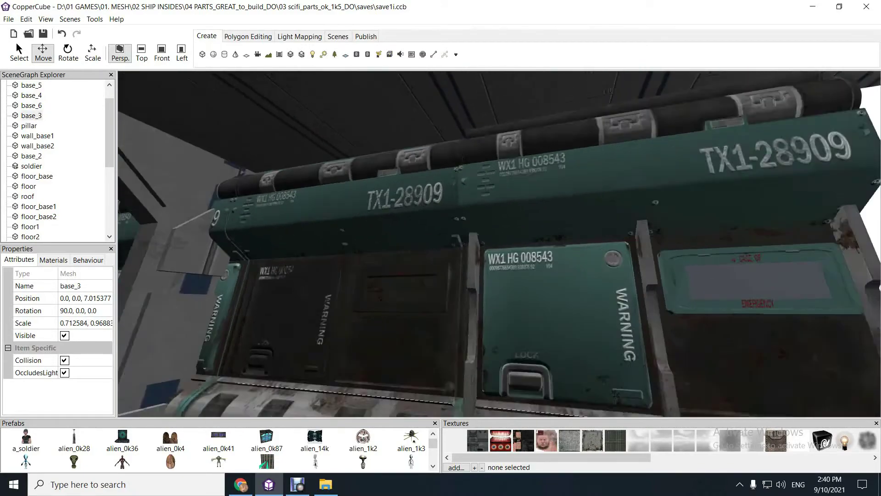
key(Right)
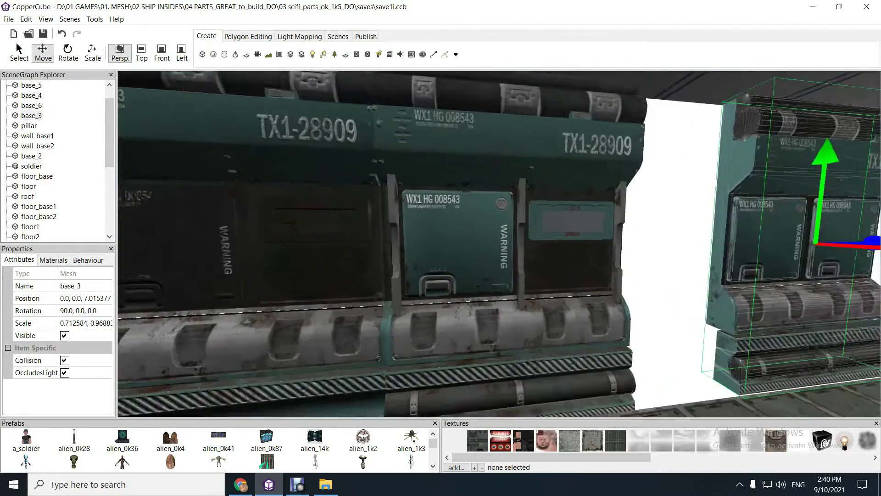
key(Left)
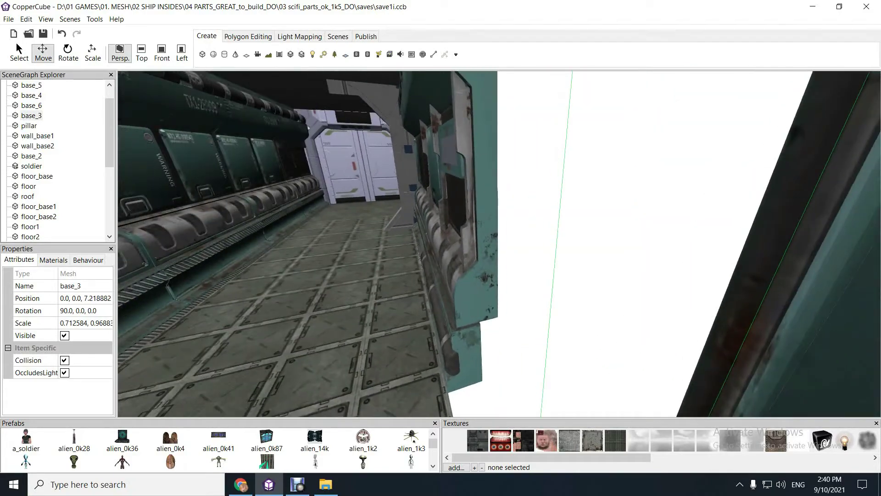
Compare the exposed end profiles of the base_5 and base_3 wall modules, checking their lower pipes against the floor edge
click(459, 230)
key(Left)
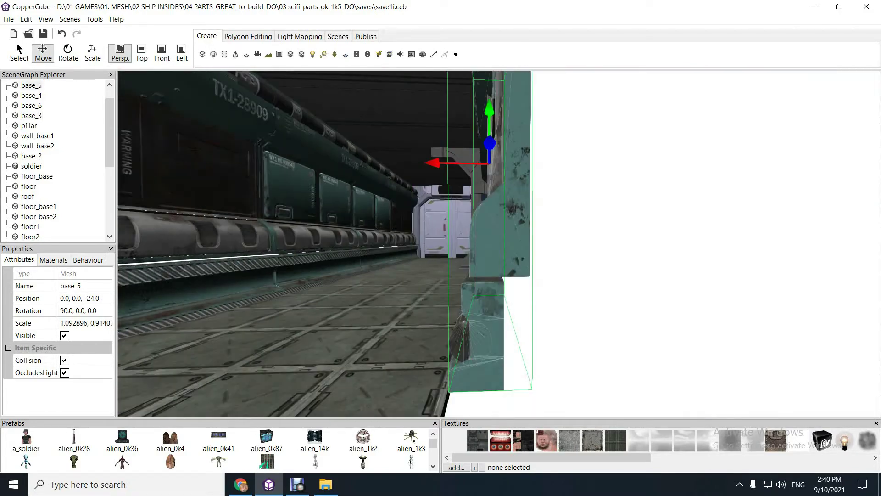
key(Up)
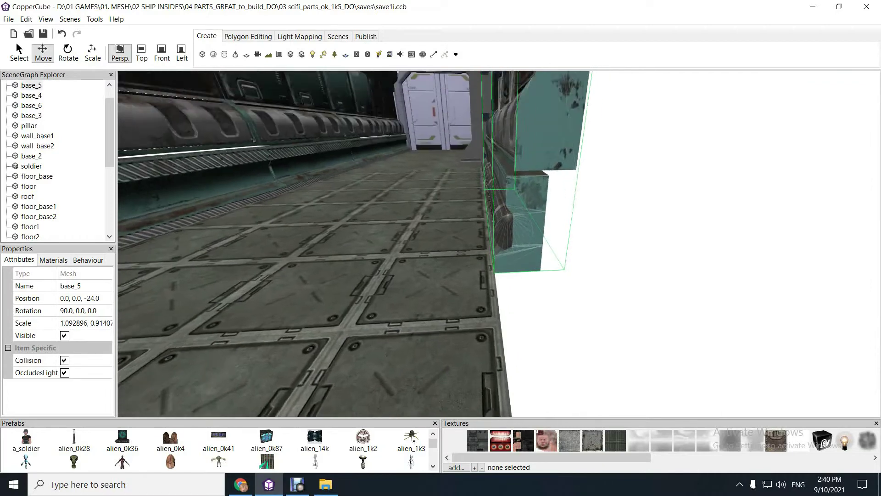
key(Down)
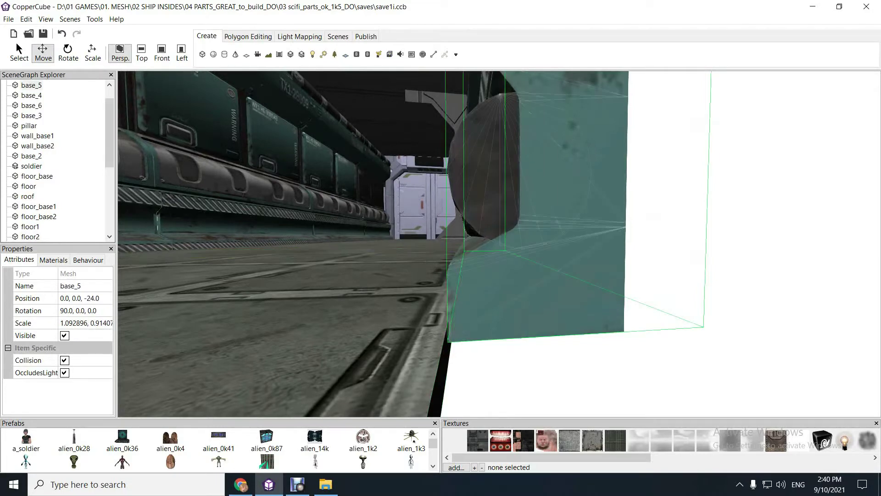
key(Right)
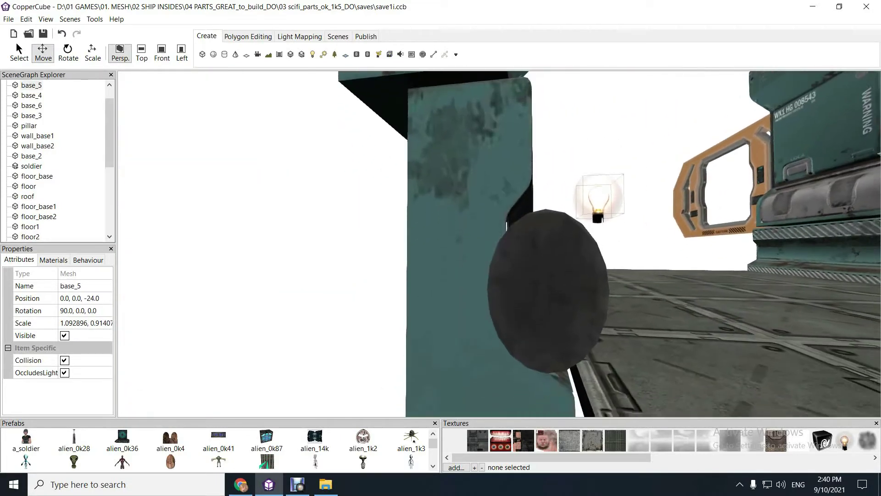
click(469, 206)
key(Up)
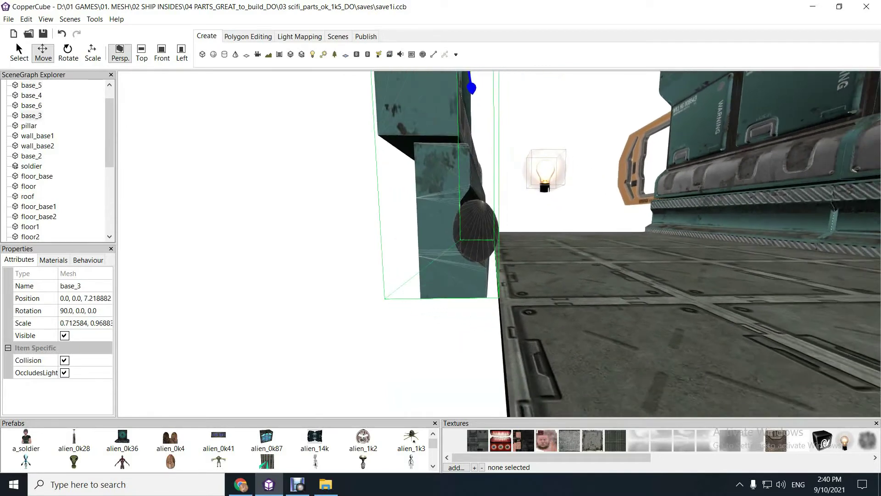
key(Down)
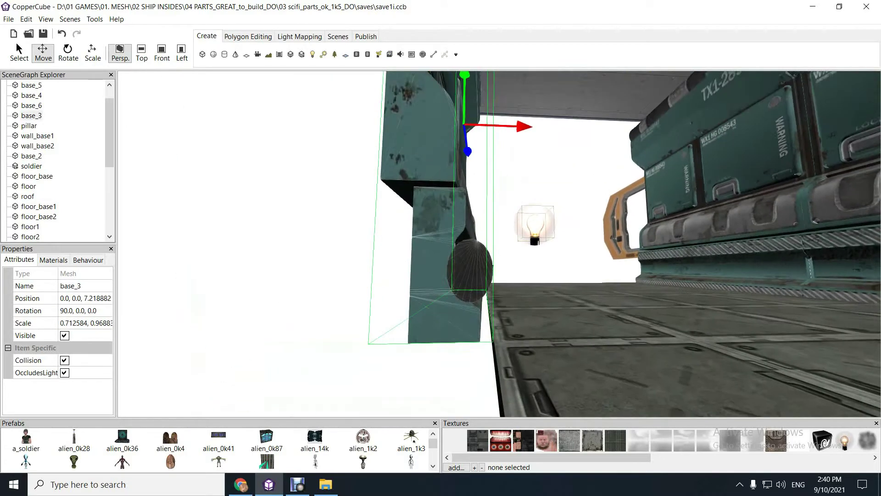
key(Up)
key(Down)
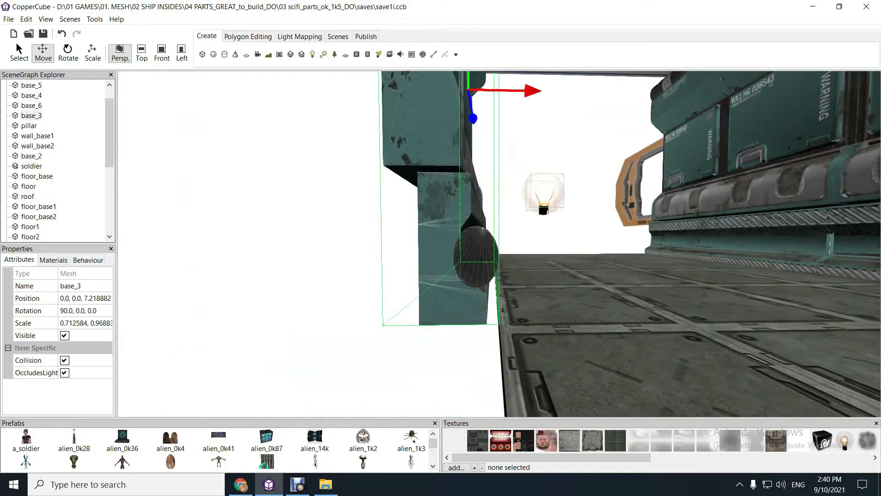
key(Left)
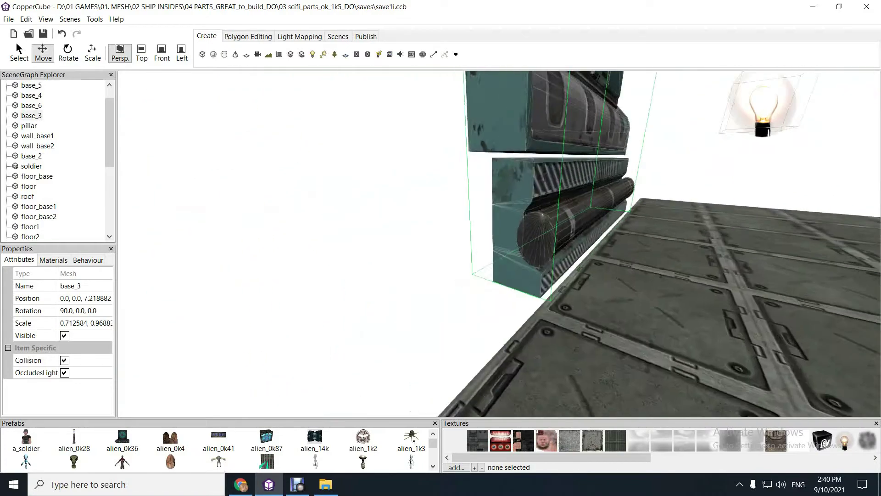
key(Up)
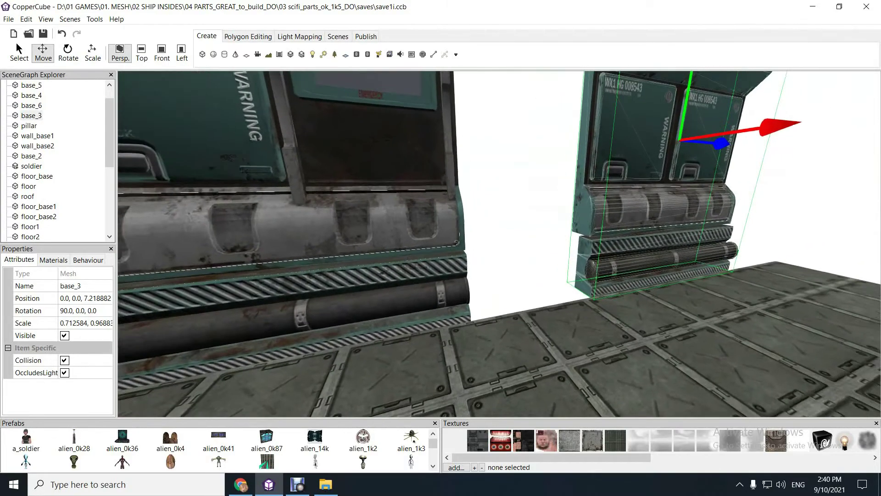
Move the base_3 wall module farther out along Z, to about 34.14, near the end of the floor
key(Left)
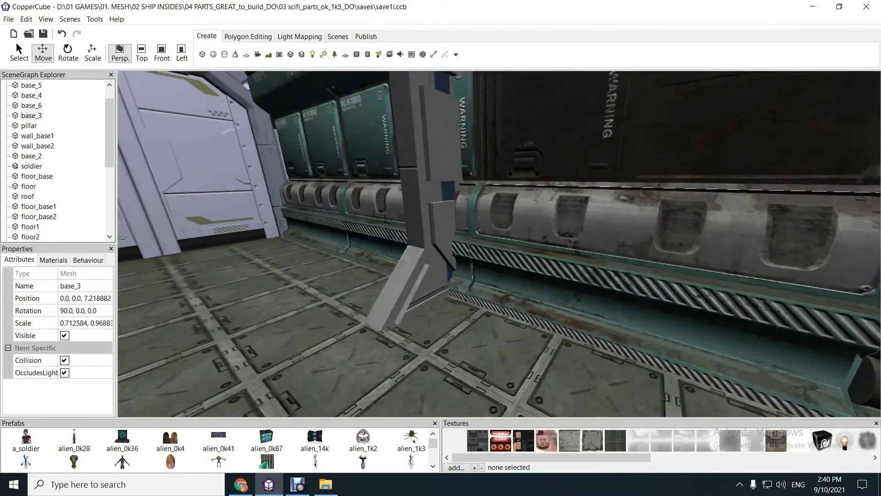
key(Right)
key(Right)
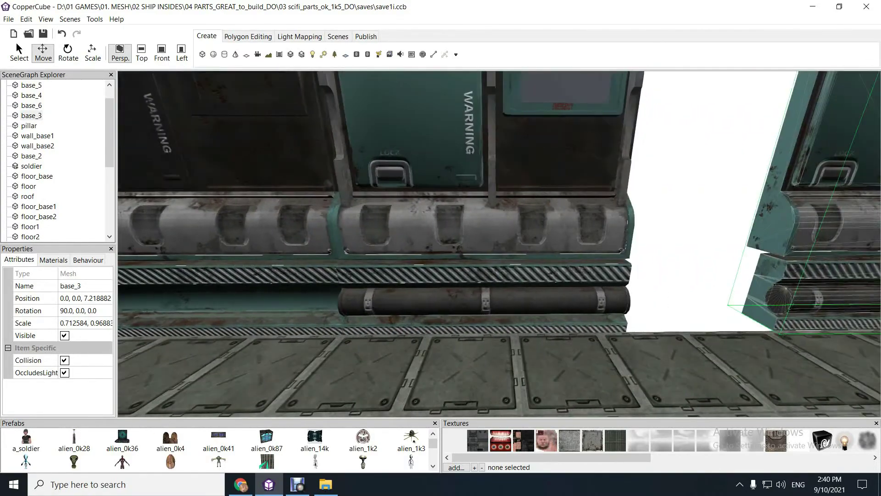
key(Right)
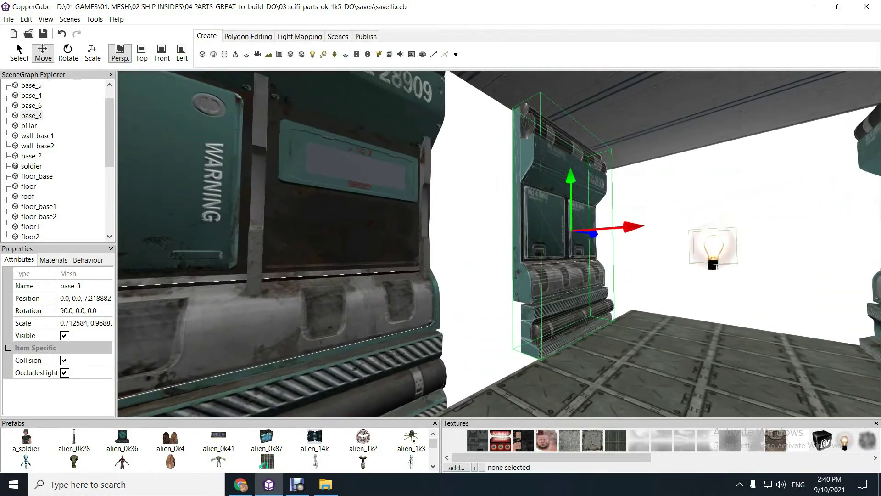
drag(593, 234, 665, 255)
key(Right)
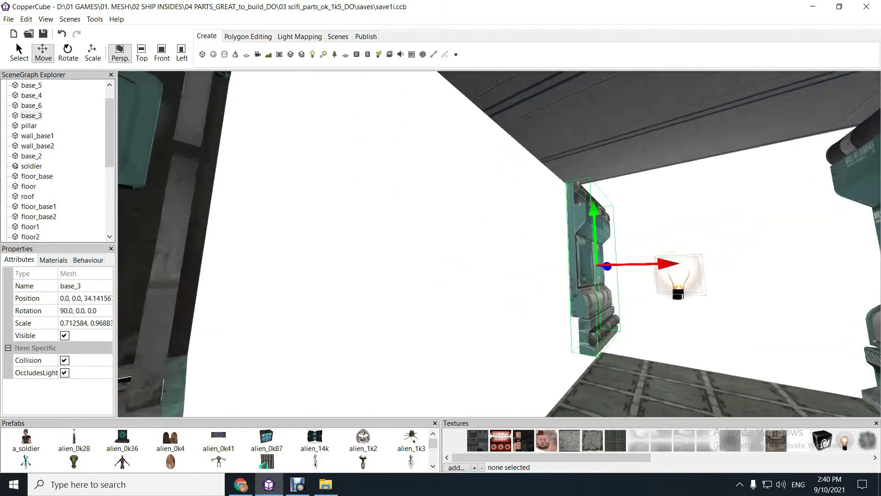
key(Left)
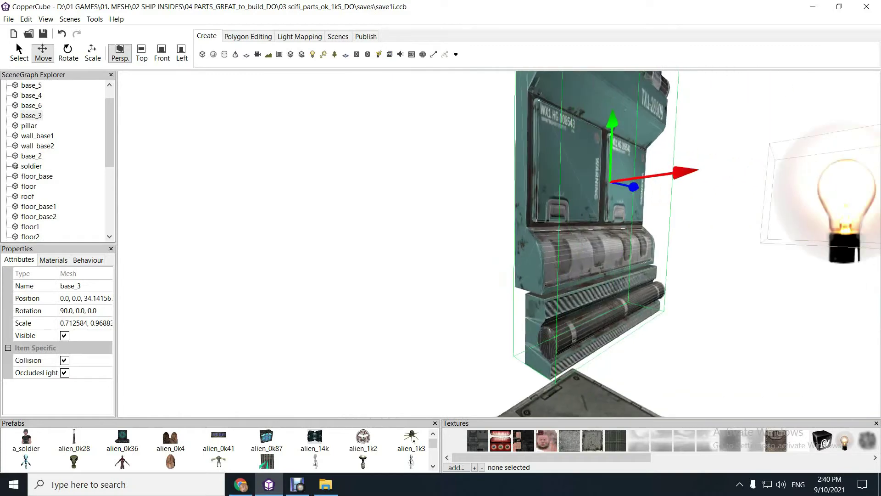
Move the base_3 wall module farther out along Z to about 47.09, clear of the floor, with its end profile exposed
drag(652, 177, 693, 188)
key(Right)
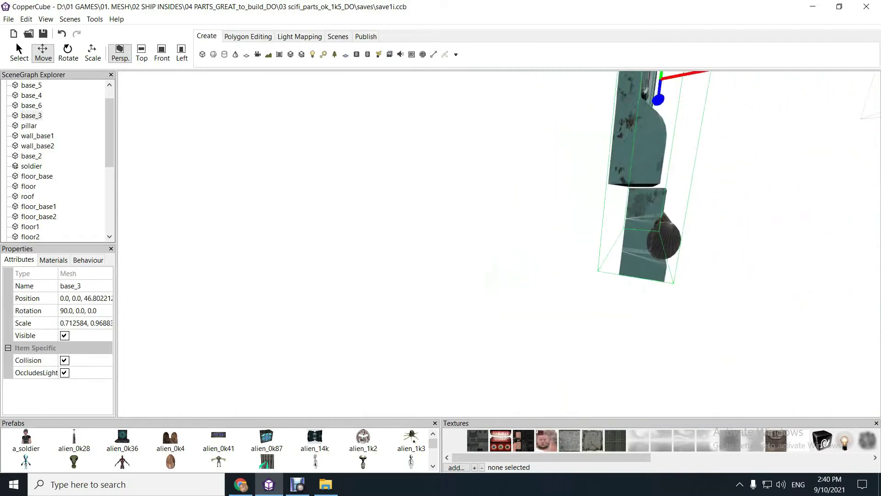
key(Up)
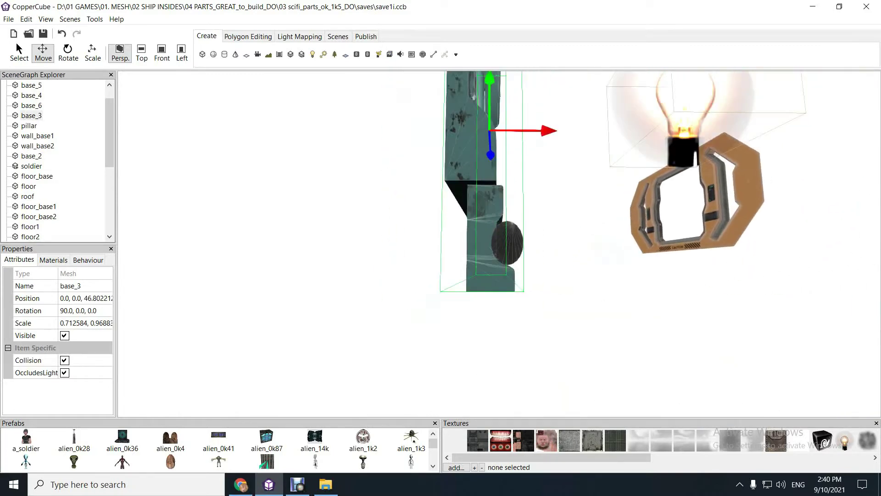
key(Left)
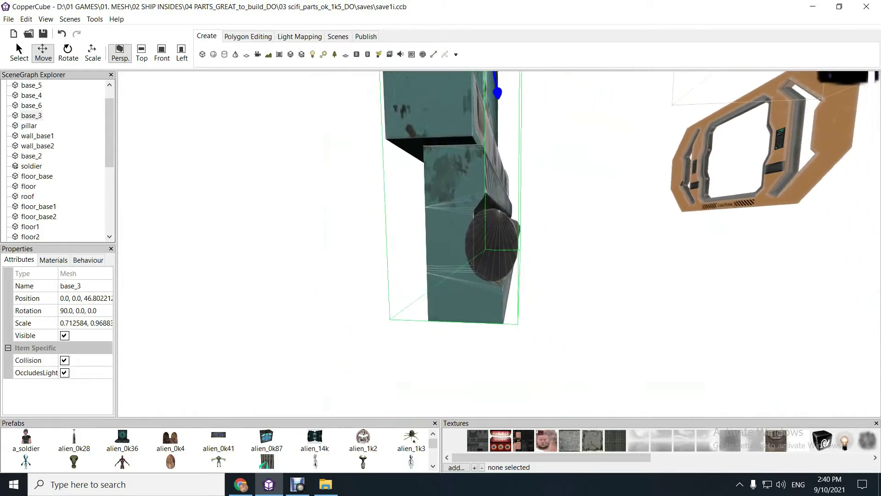
key(Right)
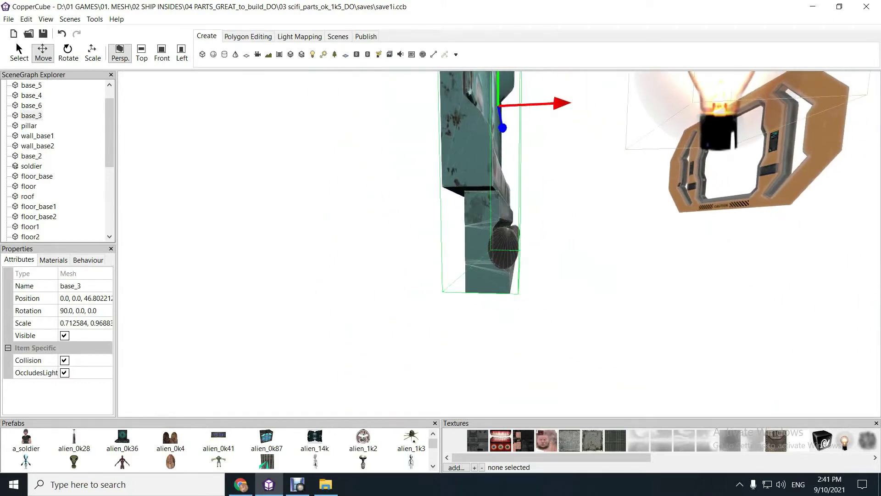
key(Right)
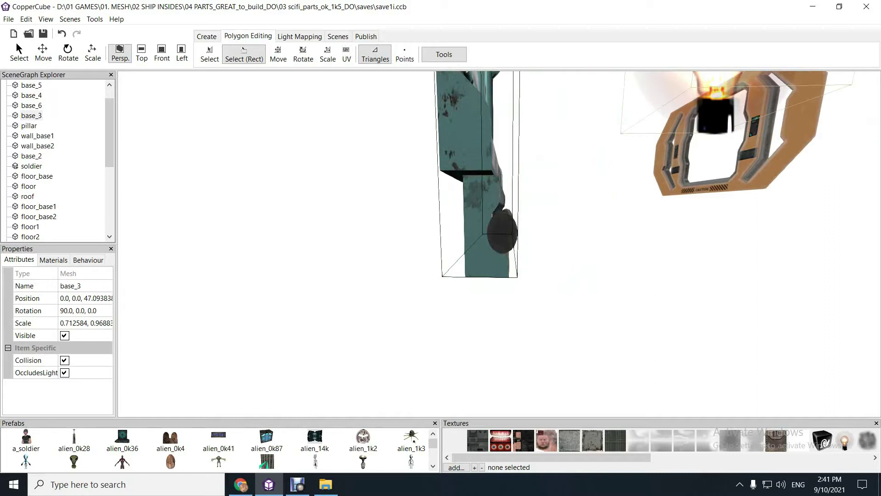
Select the triangles of base_3's lower pipe with a rectangular polygon selection around the pipe's round end
key(q)
key(Down)
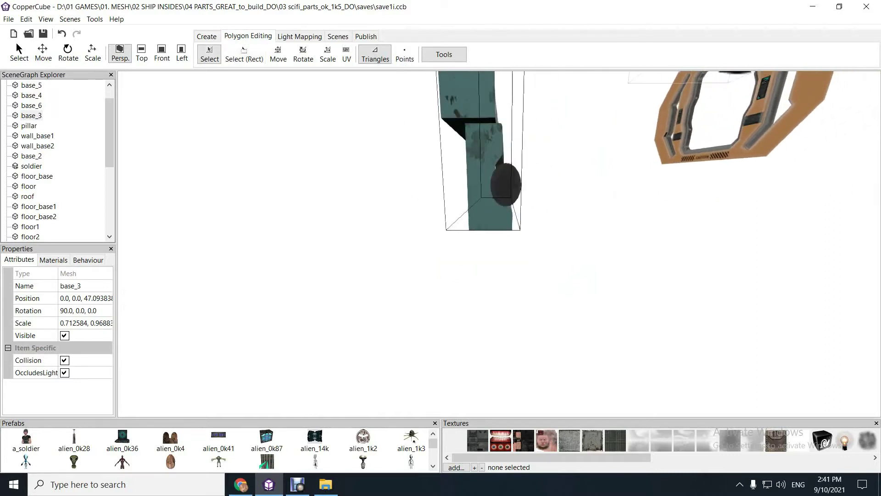
click(244, 54)
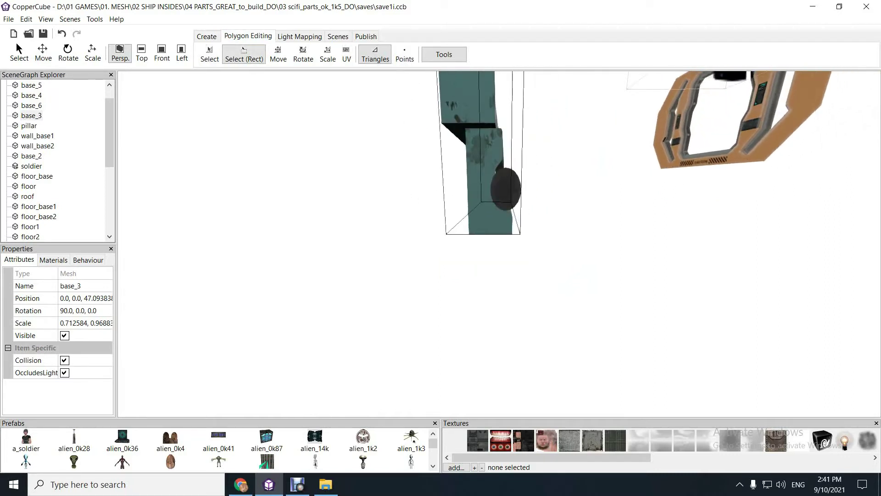
drag(488, 161, 522, 184)
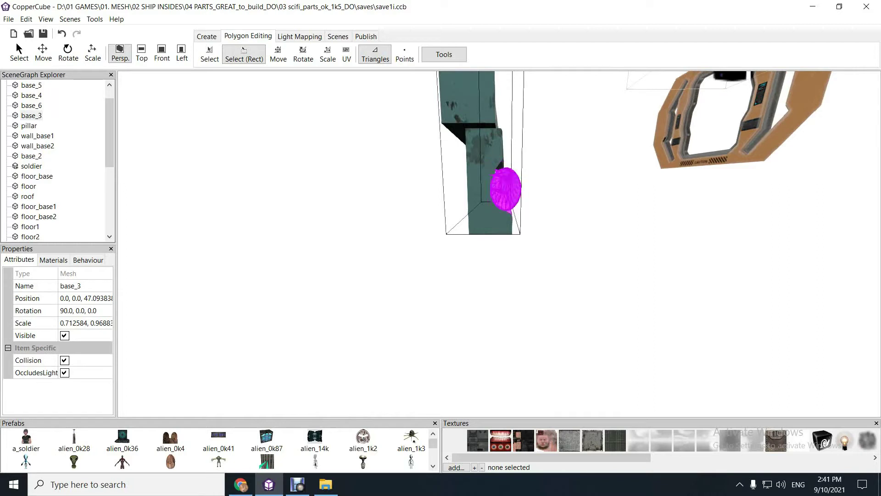
key(Up)
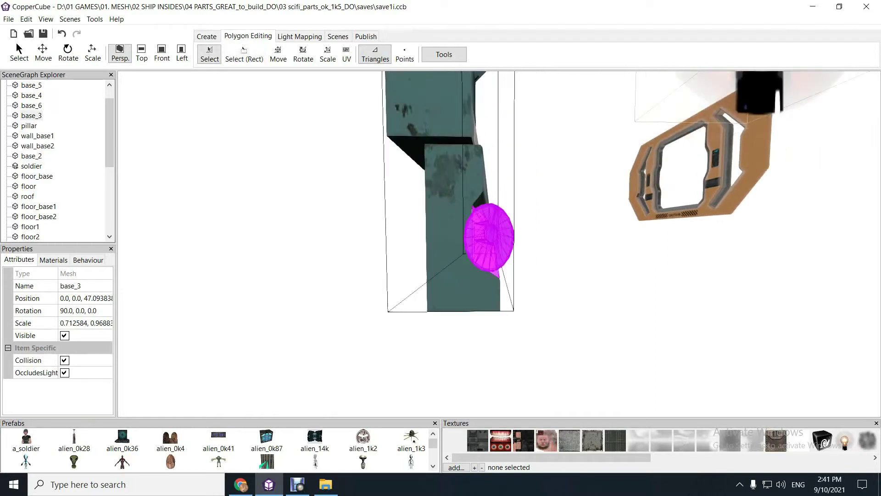
key(Down)
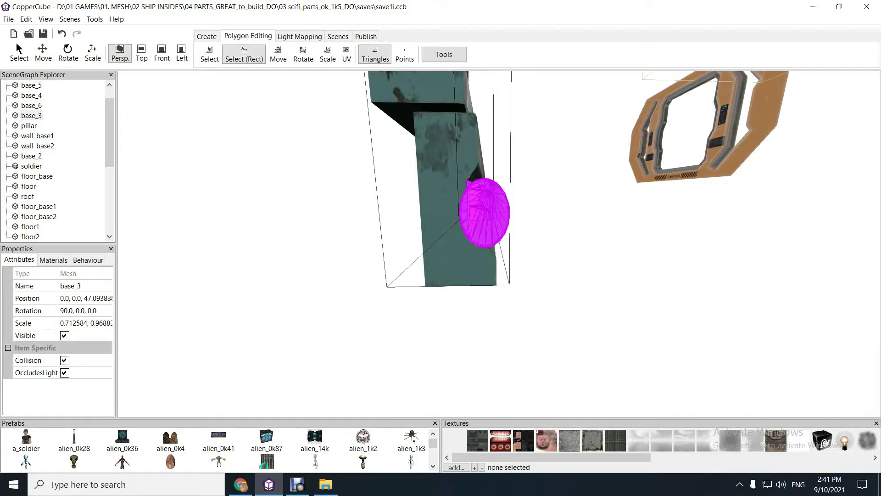
Create a new mesh object from the selected pipe triangles and delete those triangles from base_3
click(444, 54)
key(Return)
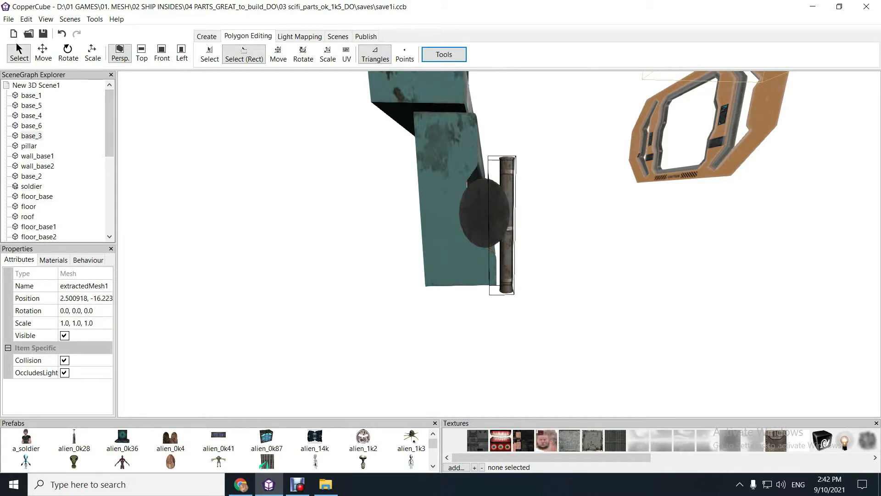
key(Up)
key(Up)
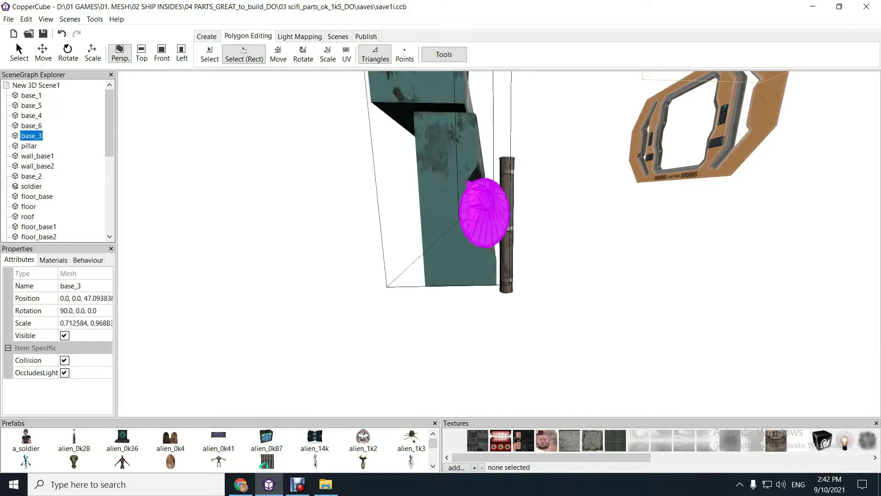
key(Delete)
key(End)
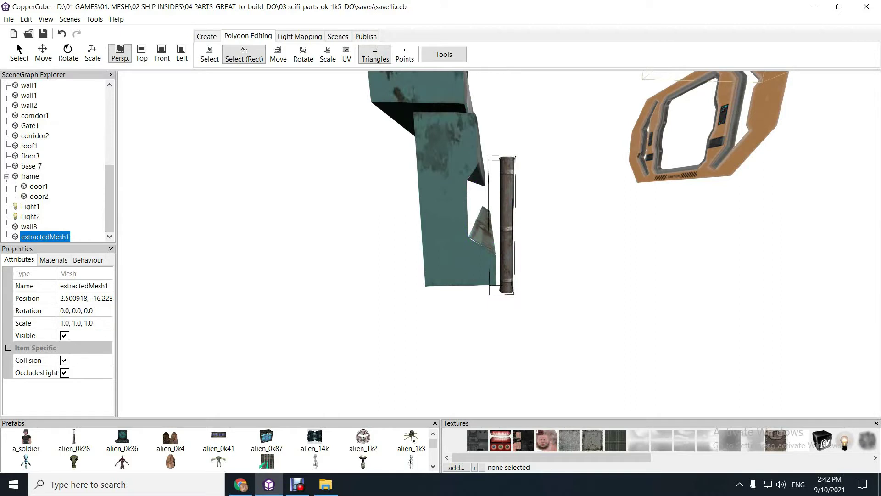
Make the extracted pipe mesh a child of base_3 and set its position to 0,0,0
key(ctrl+z)
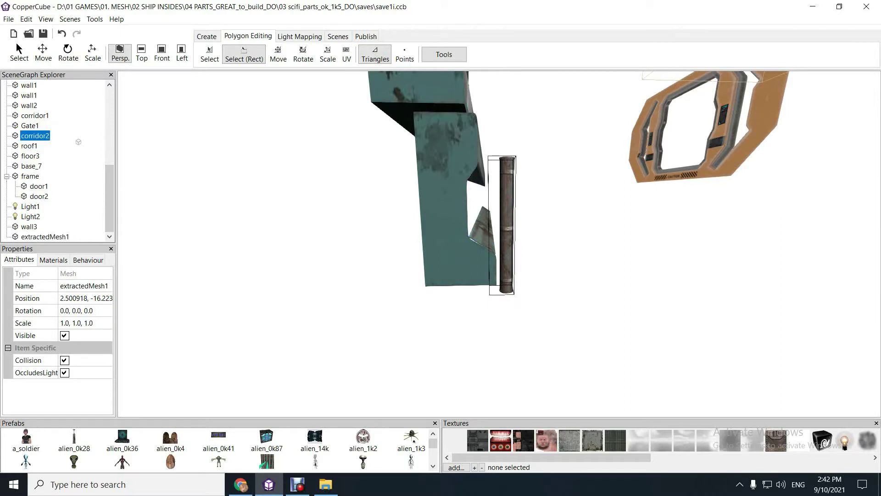
drag(78, 142, 49, 141)
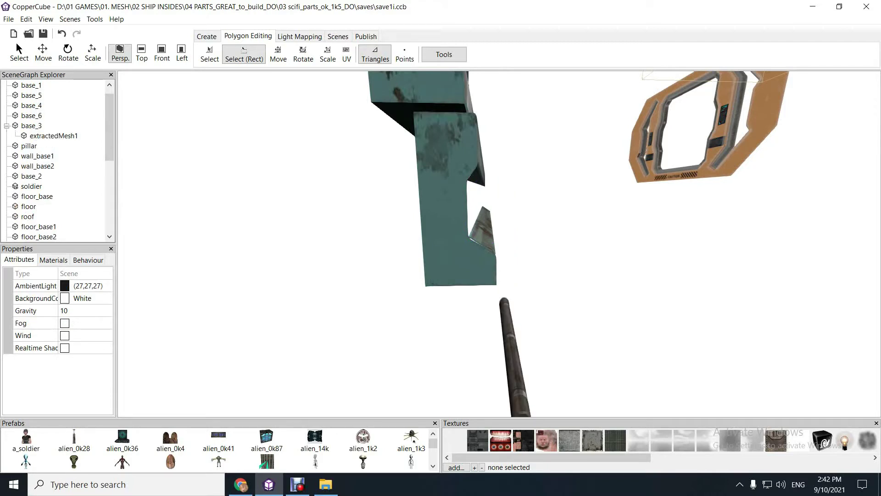
click(54, 135)
click(84, 299)
text(0,0,0)
key(Return)
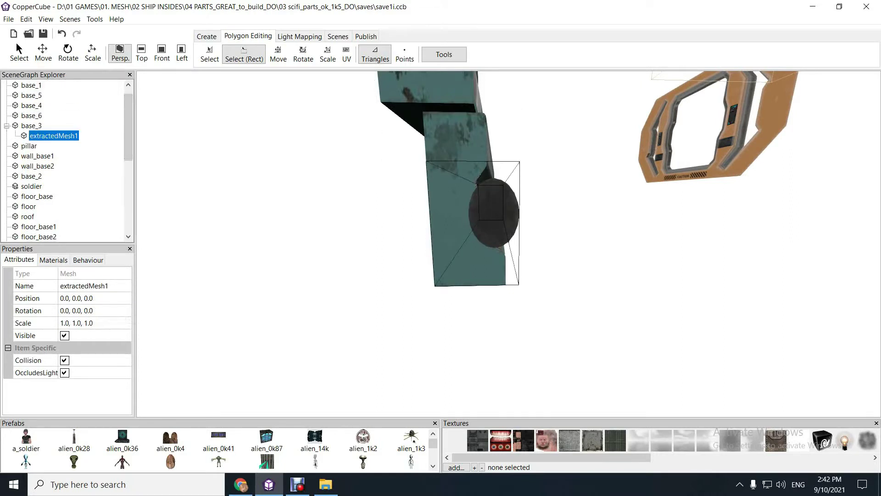
Pull the extracted pipe mesh out of base_3's recess along X to about 4.11
key(w)
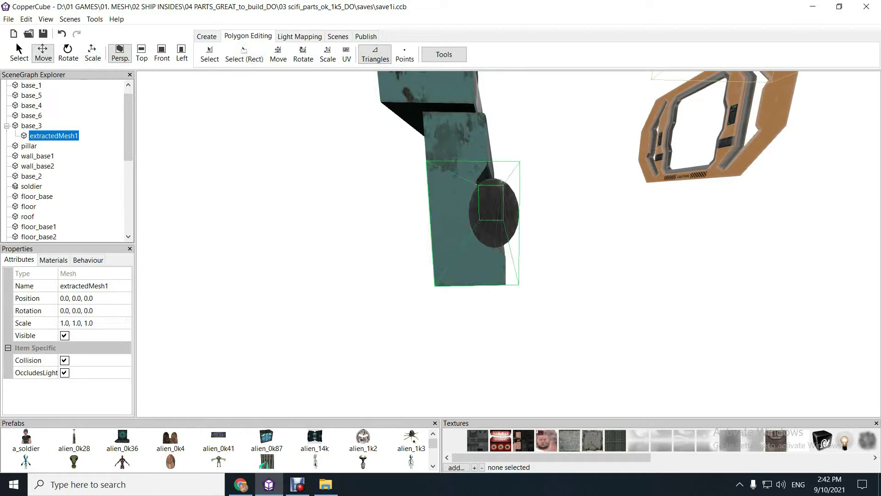
key(Down)
key(Down)
key(Down)
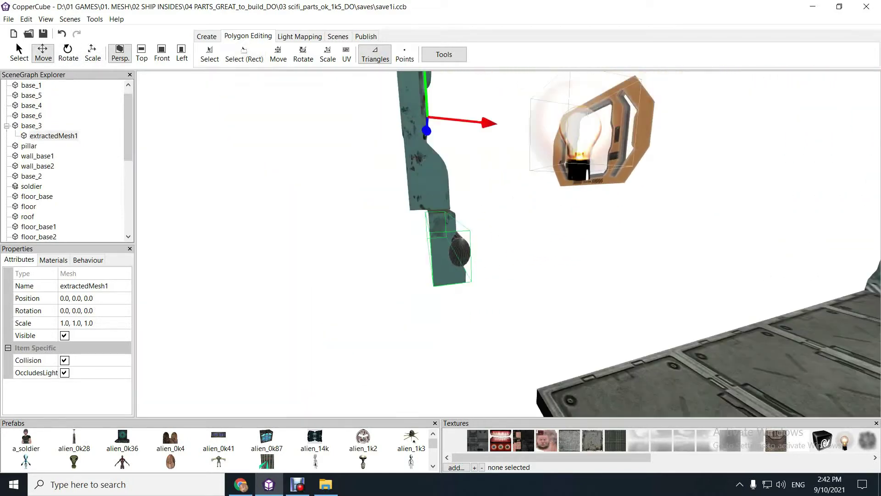
key(Down)
key(Down)
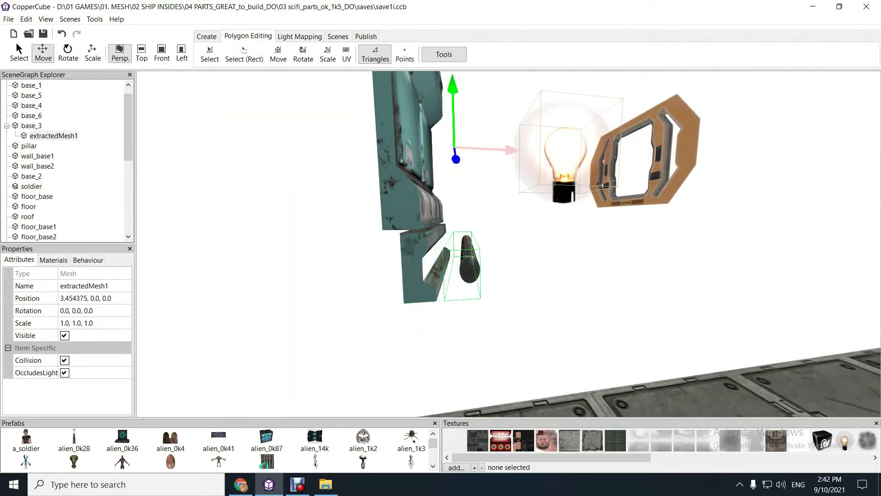
key(Up)
key(Up)
key(Up)
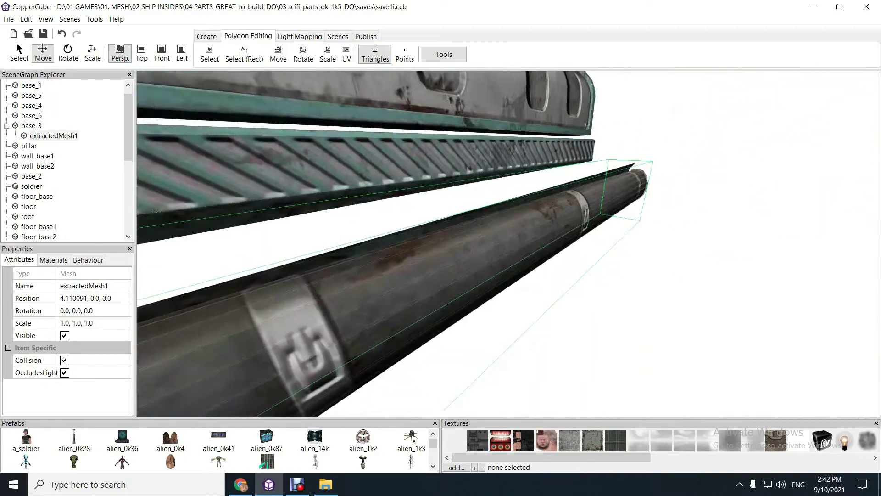
Select the thin strip of triangles running along the back of the extracted pipe's upper edge
key(Up)
key(Up)
key(Up)
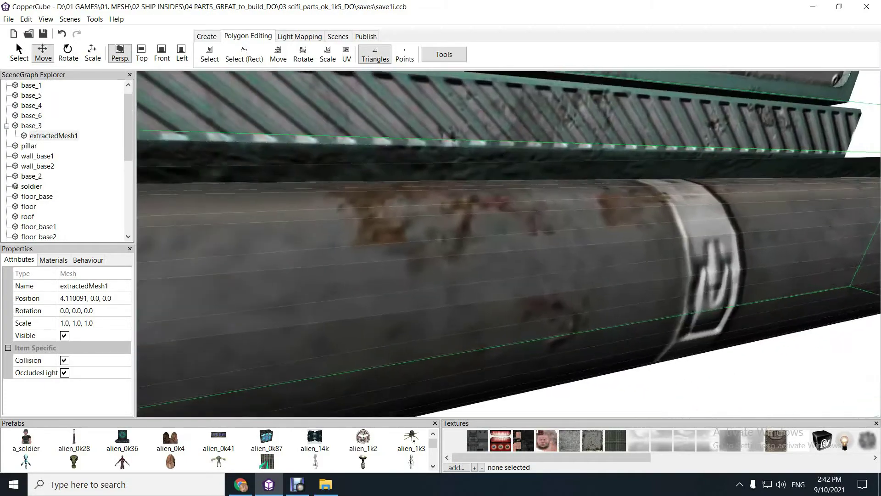
key(Down)
key(Down)
key(Down)
click(209, 54)
click(551, 216)
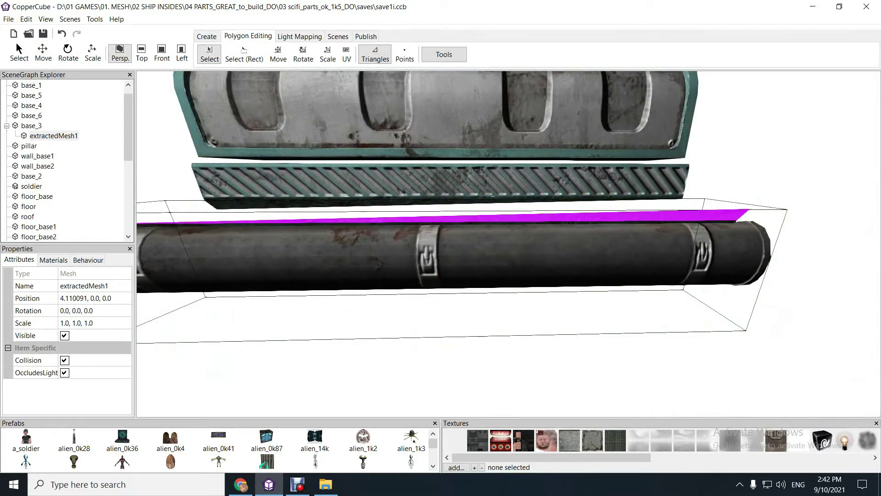
Grow the triangle selection from the thin strip to include the connected recess faces behind the pipe
key(Up)
key(Up)
key(Up)
key(Up)
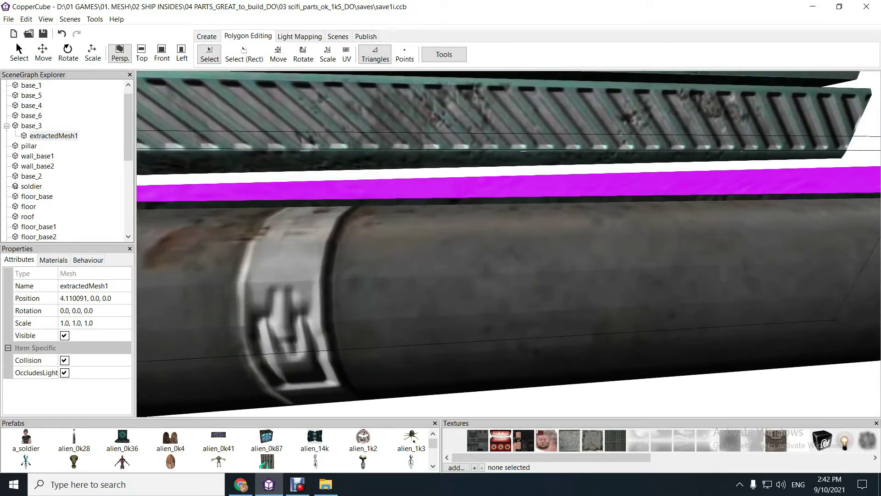
key(Down)
key(Down)
key(Left)
key(Left)
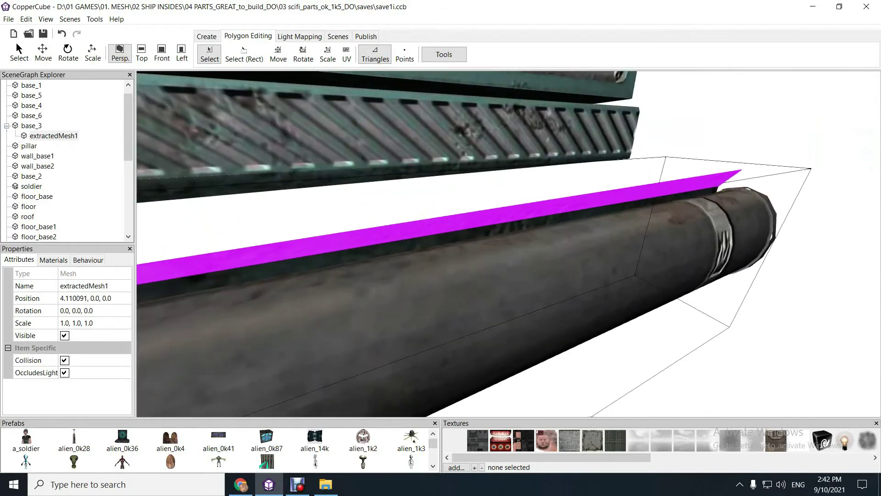
key(plus)
key(plus)
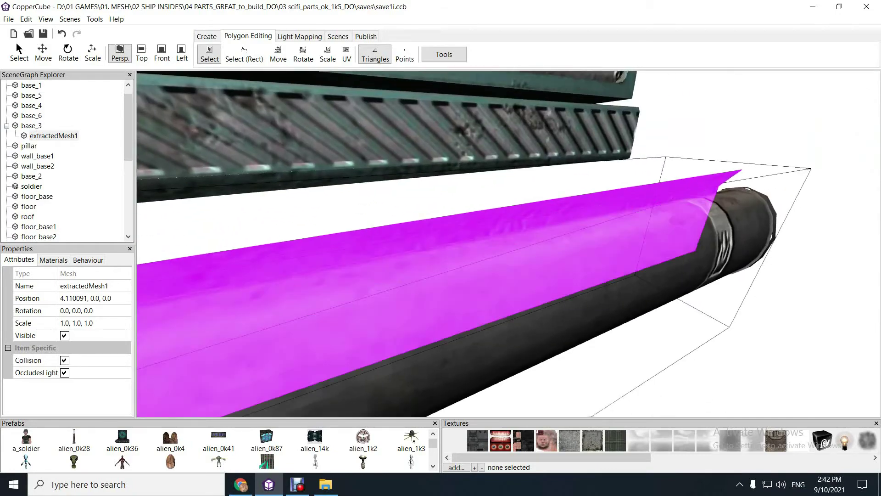
Create a new mesh object from the selected strip triangles and delete them from the extracted pipe mesh
key(Left)
key(Left)
key(Left)
key(Down)
key(Down)
key(Down)
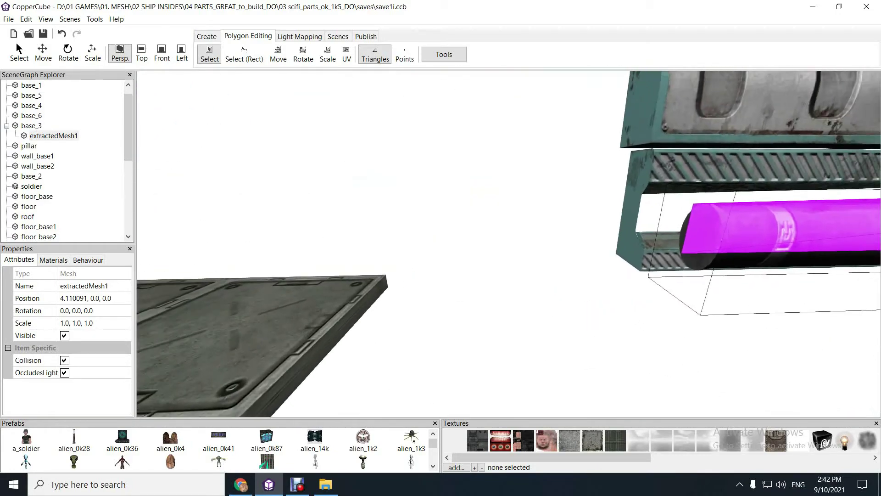
key(Left)
key(Left)
click(444, 54)
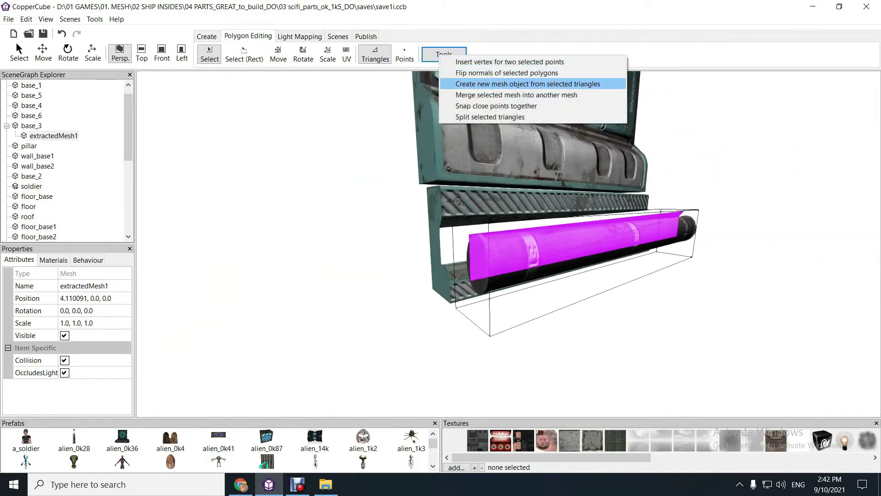
click(528, 83)
key(ctrl+z)
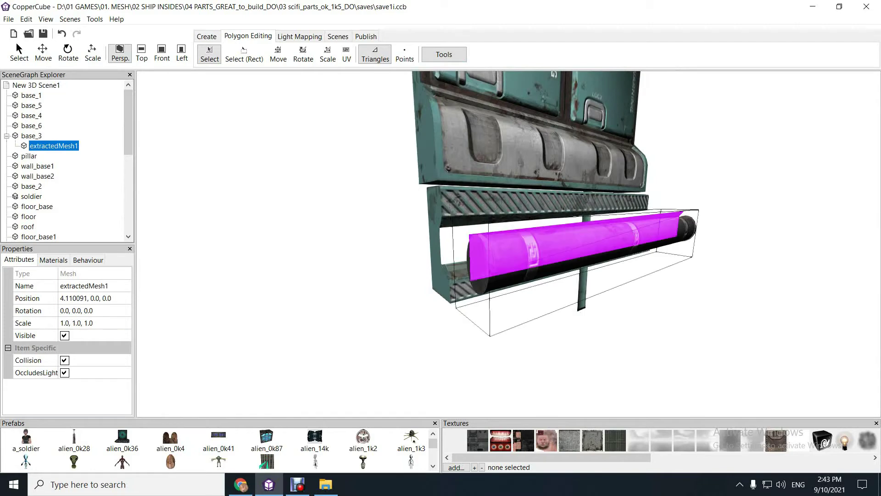
key(ctrl+y)
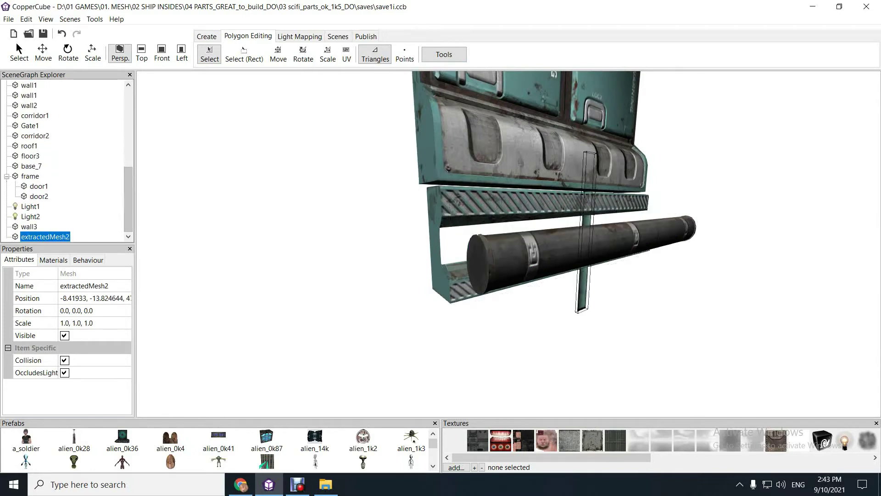
Make the extracted strip mesh a child of the extracted pipe mesh and set its position to 0,0,0
drag(45, 236, 54, 146)
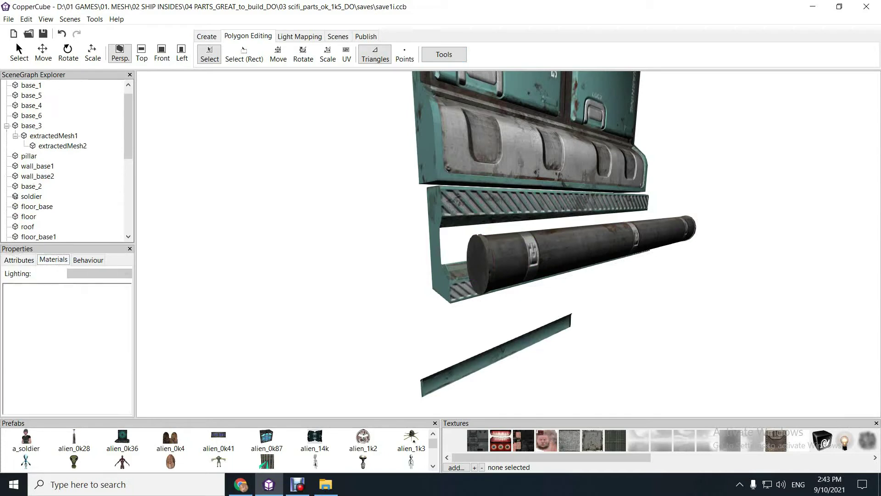
click(62, 145)
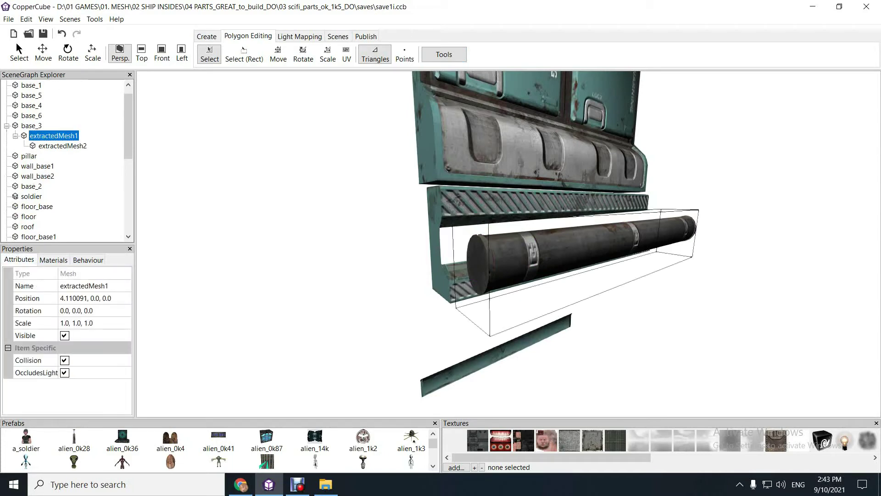
click(92, 298)
text(0)
key(Return)
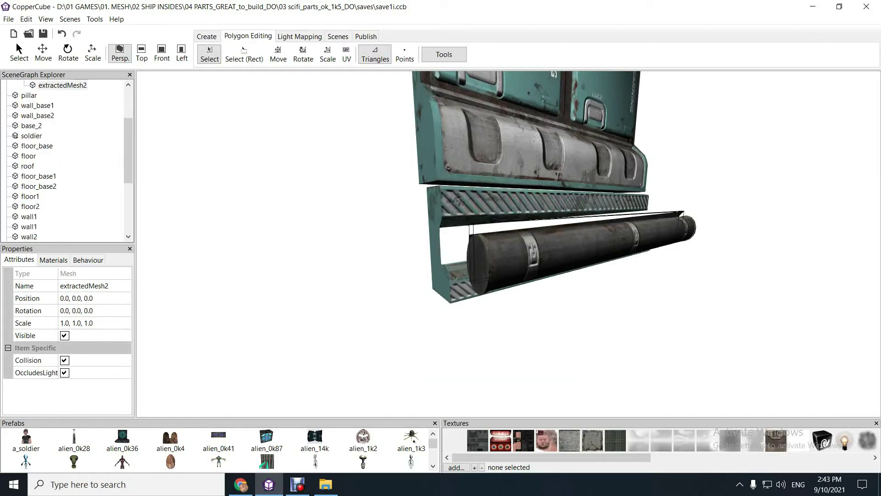
Reset the extracted pipe mesh's position to 0,0,0 inside base_3's recess, and select its child strip mesh
scroll(69, 138, up, 2)
click(54, 125)
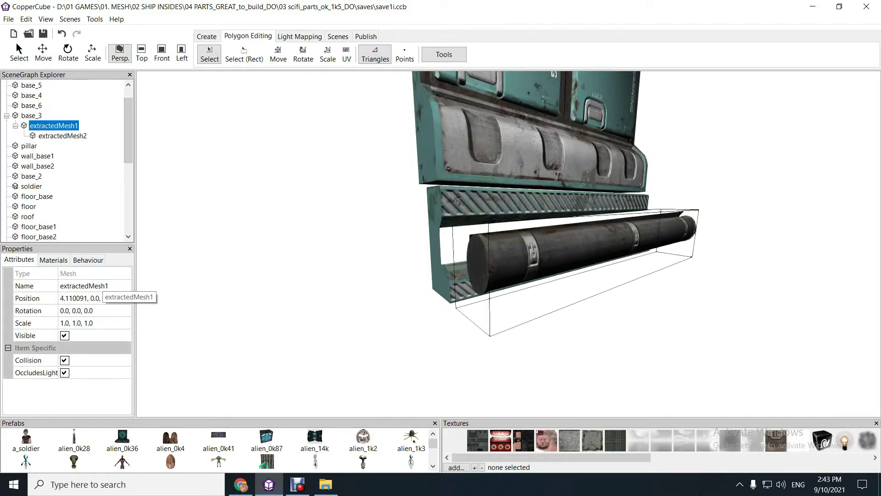
click(92, 298)
text(0)
key(Return)
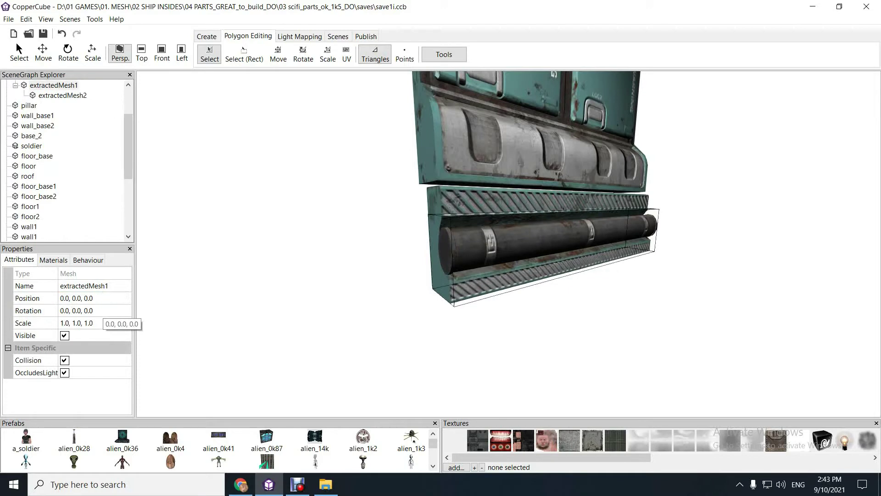
scroll(68, 160, up, 3)
click(62, 155)
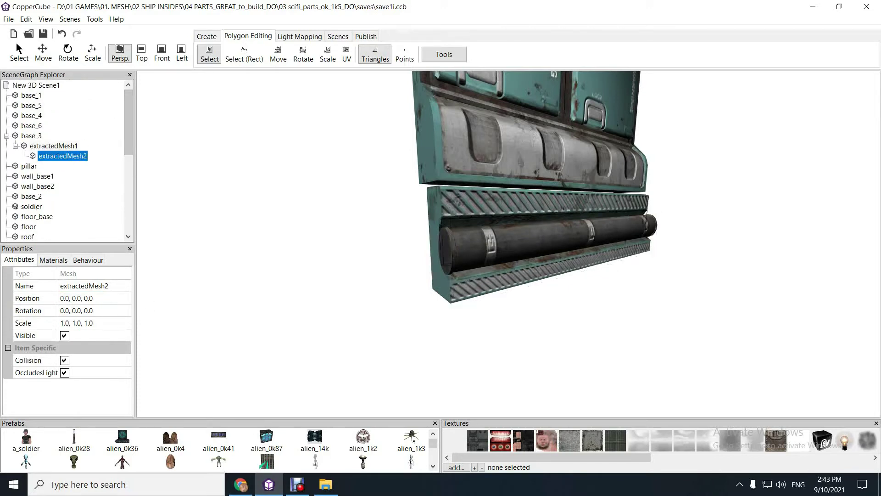
Reparent the extracted strip mesh from the extracted pipe mesh directly under base_3
drag(63, 156, 34, 137)
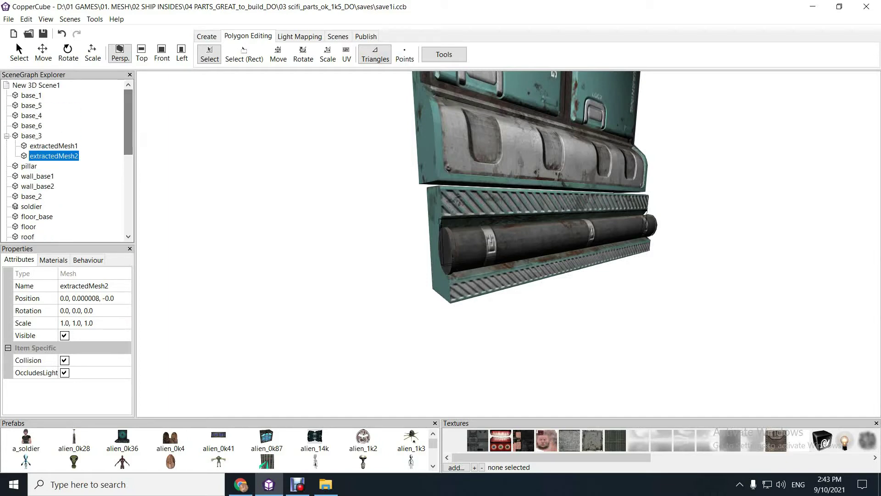
click(31, 135)
click(54, 156)
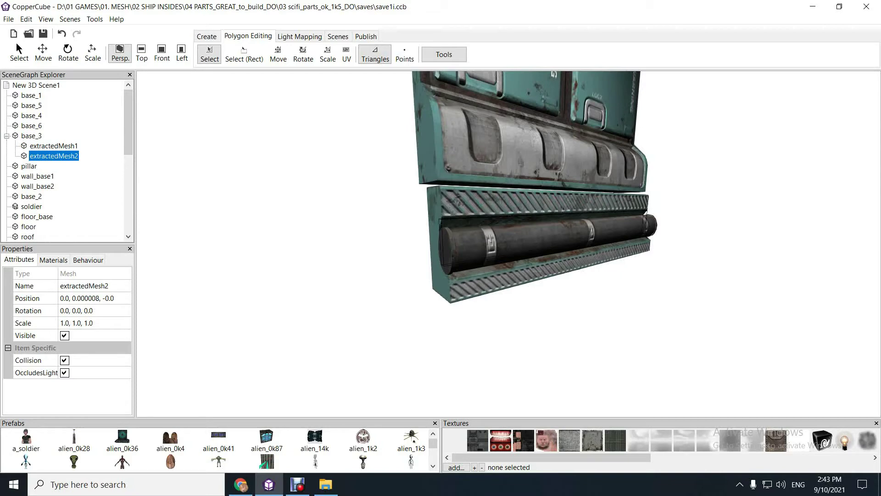
Merge the extracted strip mesh into base_3
click(31, 136)
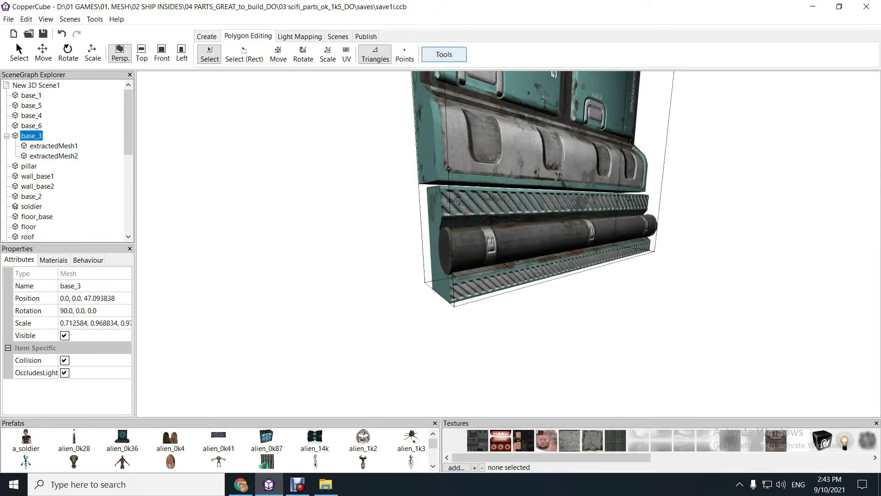
click(444, 54)
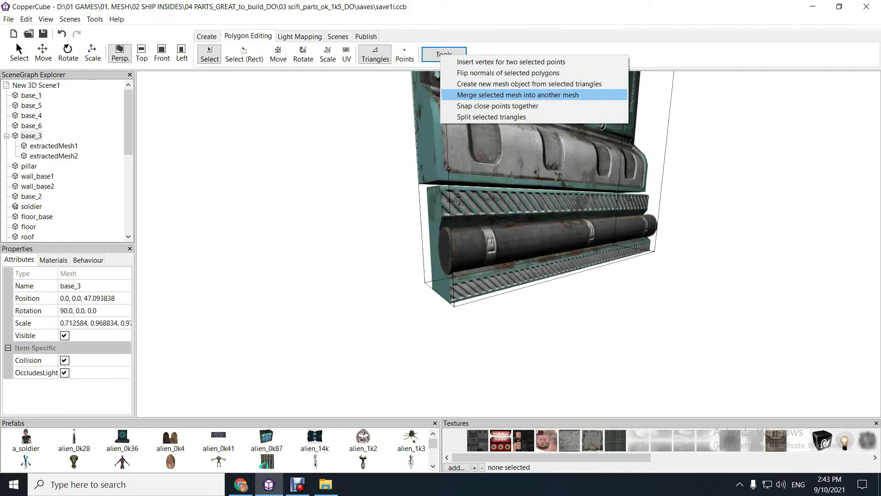
click(518, 95)
click(101, 100)
key(Return)
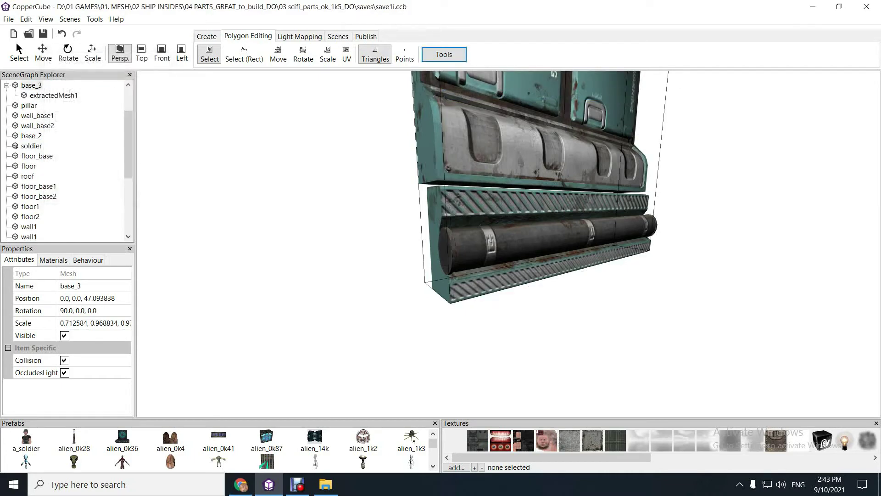
click(38, 125)
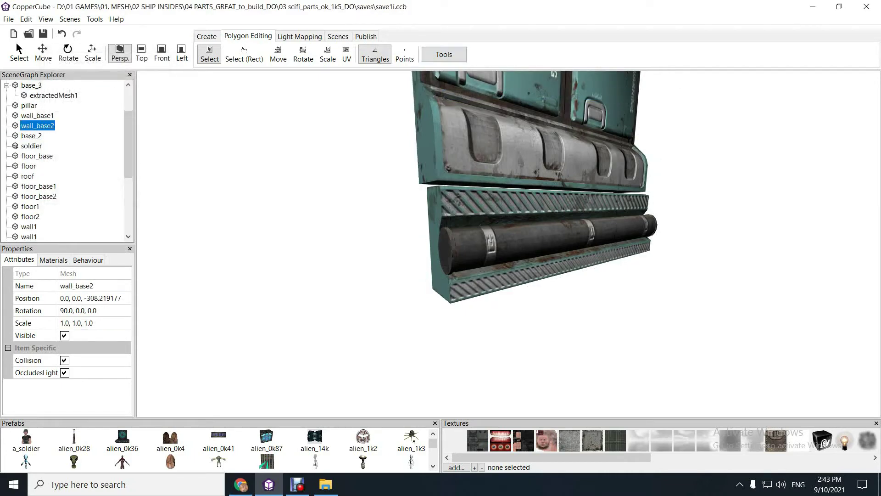
Center the extracted pipe mesh's pivot point and stretch the mesh to an X scale of about 1.107
click(54, 95)
click(43, 51)
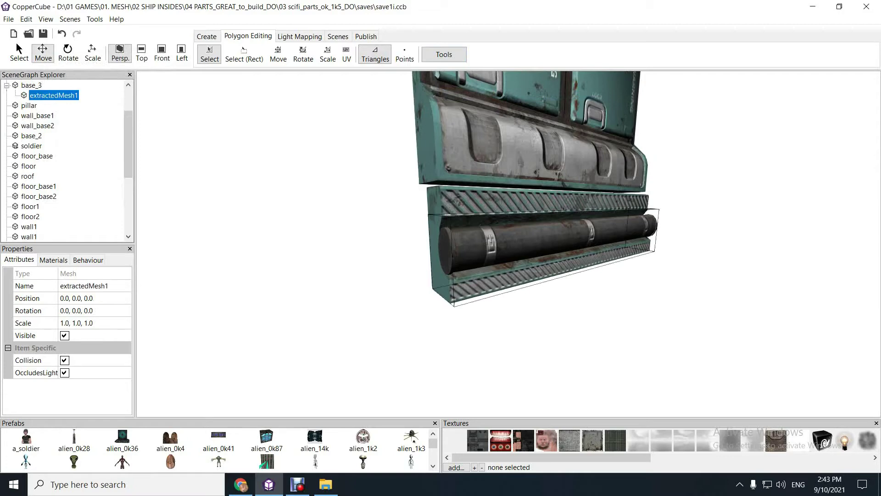
scroll(583, 229, up, 2)
right_drag(583, 229, 313, 421)
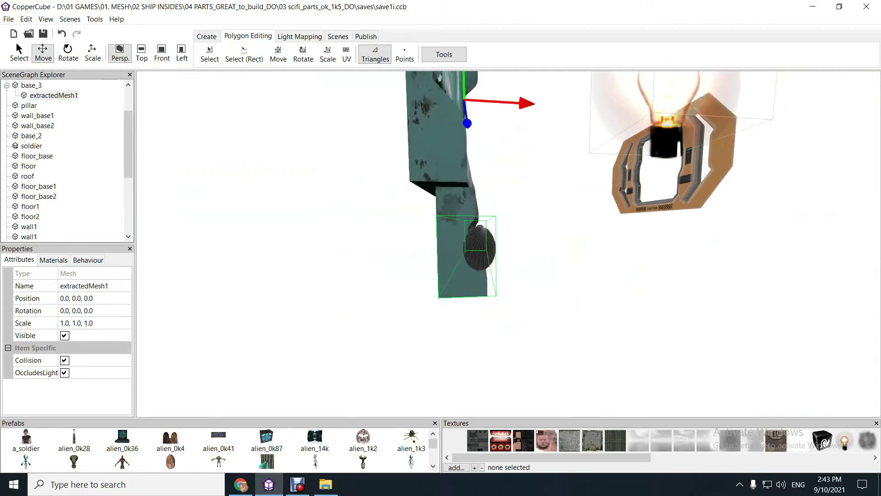
click(92, 52)
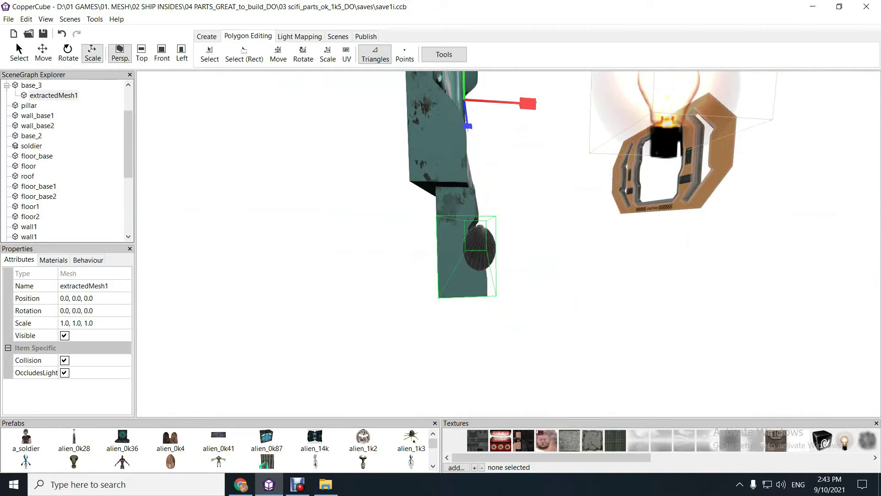
click(52, 95)
right_click(51, 95)
mouse_move(94, 124)
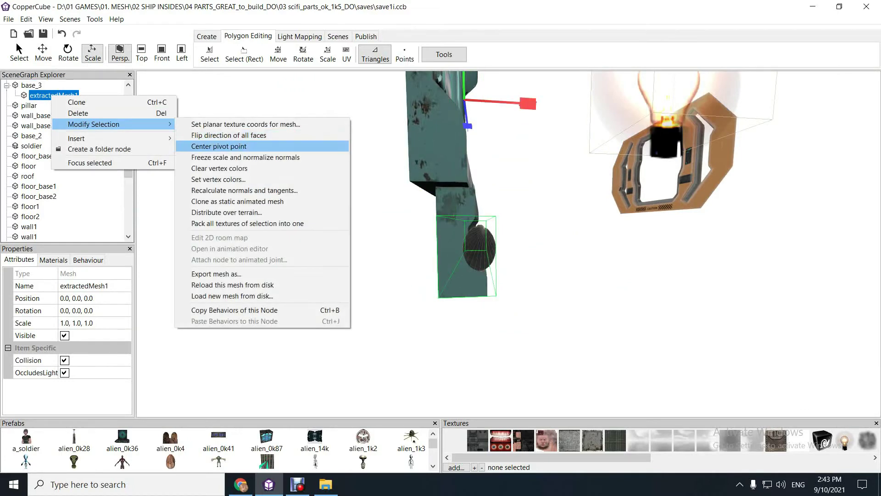
click(230, 146)
scroll(477, 244, up, 4)
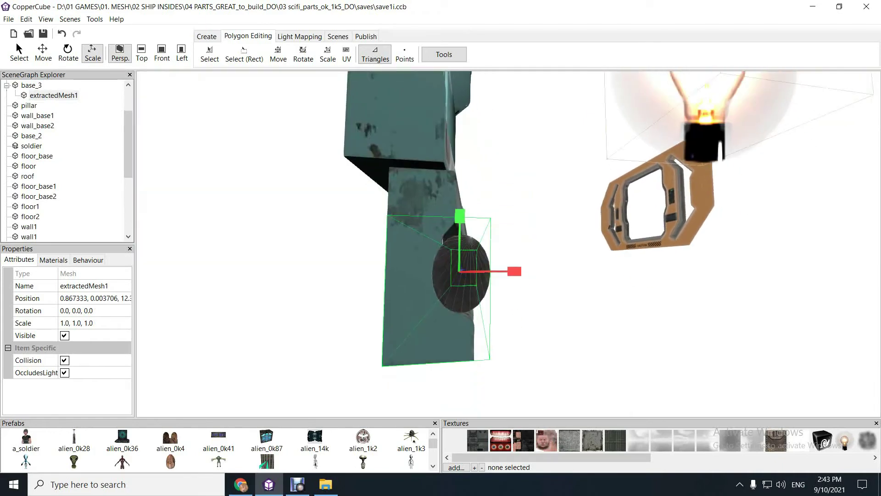
mouse_move(515, 271)
mouse_down()
mouse_move(528, 271)
mouse_move(519, 271)
mouse_up()
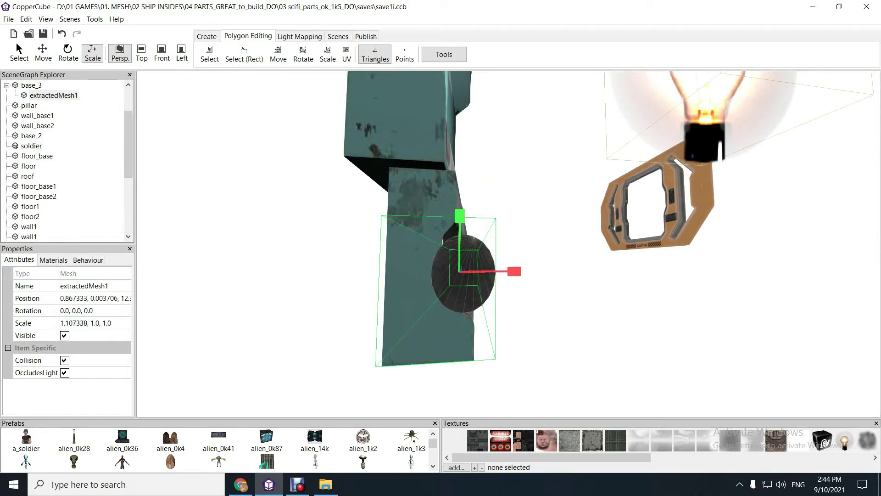
Move the extracted pipe mesh back along X to about 0.016, aligning its front with base_3's front edge
key(w)
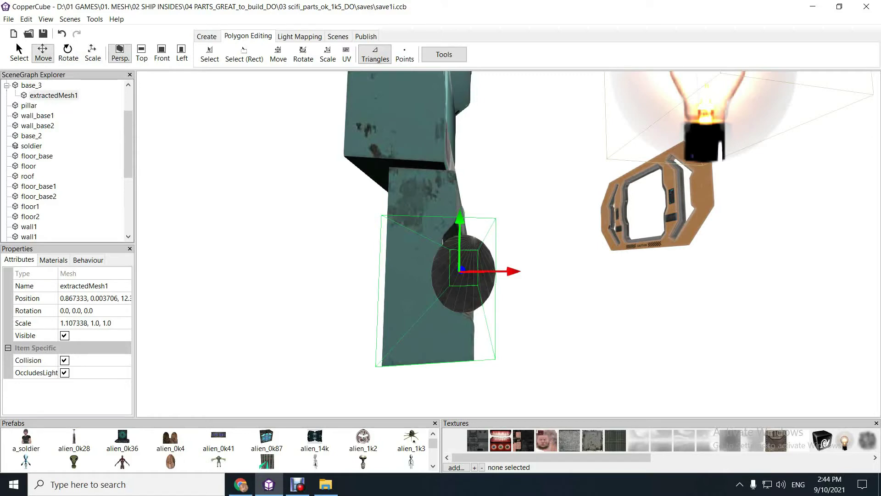
drag(514, 271, 503, 272)
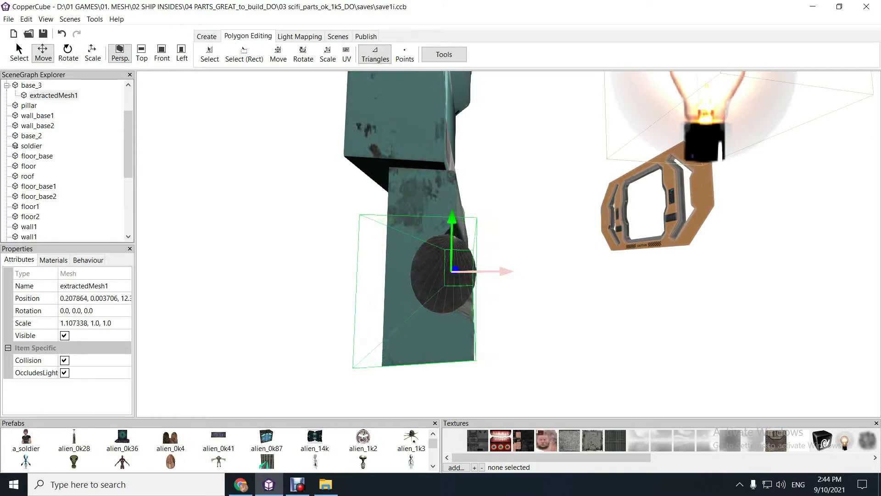
drag(503, 271, 500, 271)
scroll(501, 271, up, 4)
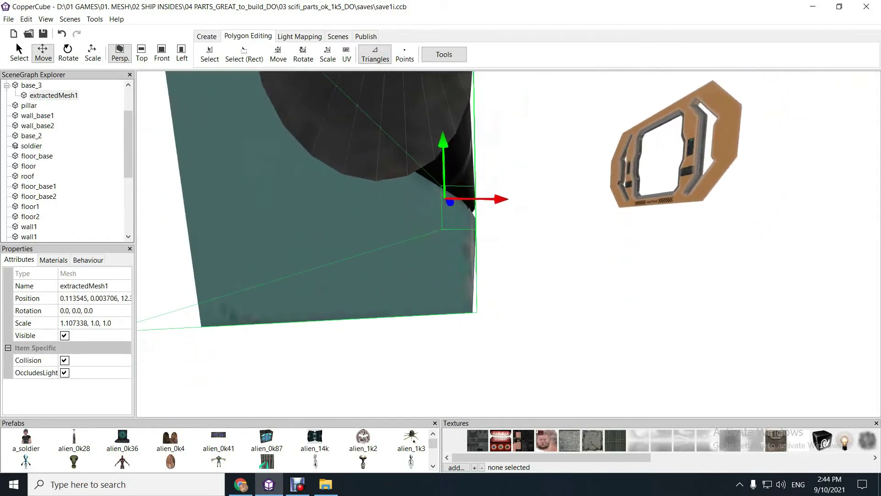
scroll(331, 200, down, 3)
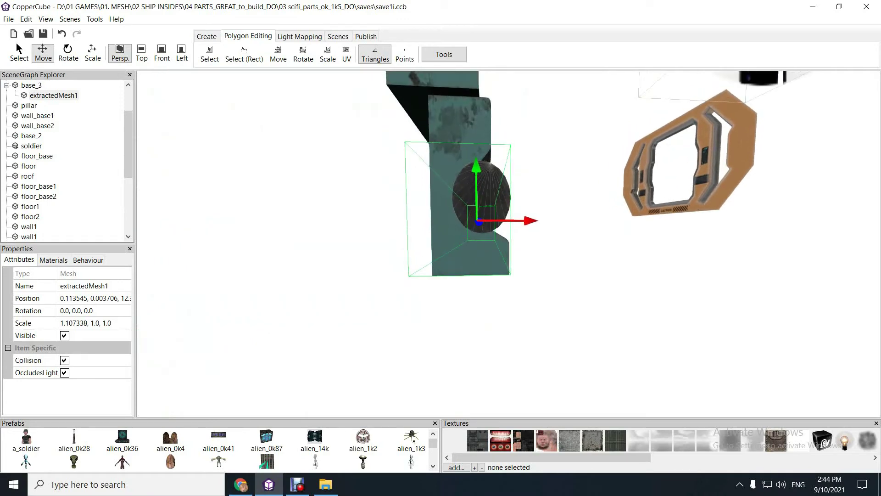
drag(528, 221, 526, 221)
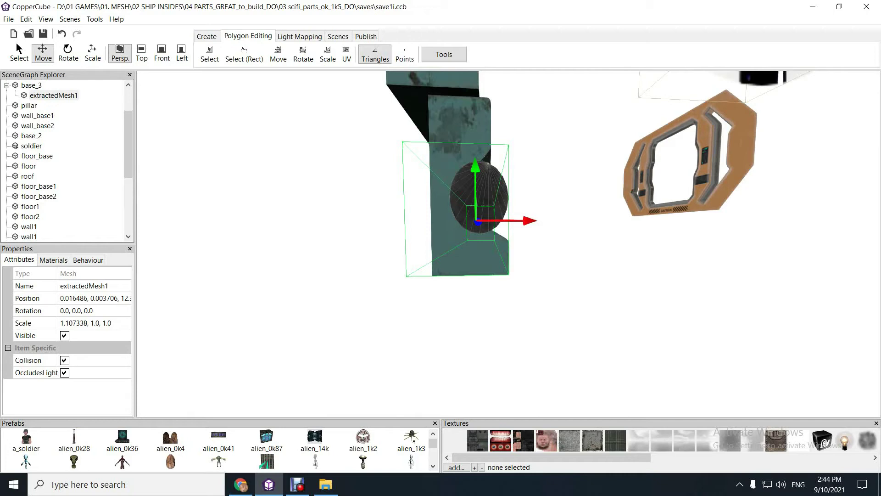
Compare the bounding boxes of base_3 and the extracted pipe mesh by selecting them alternately in side view
scroll(68, 161, up, 2)
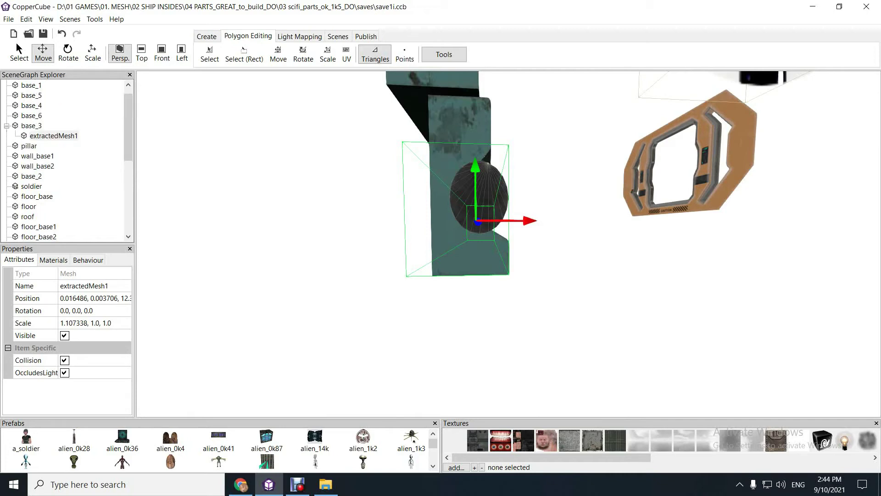
click(31, 125)
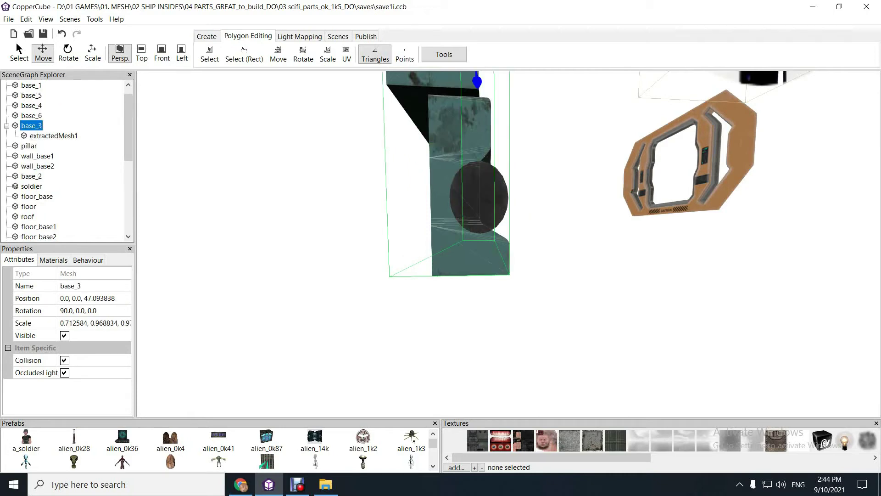
click(54, 136)
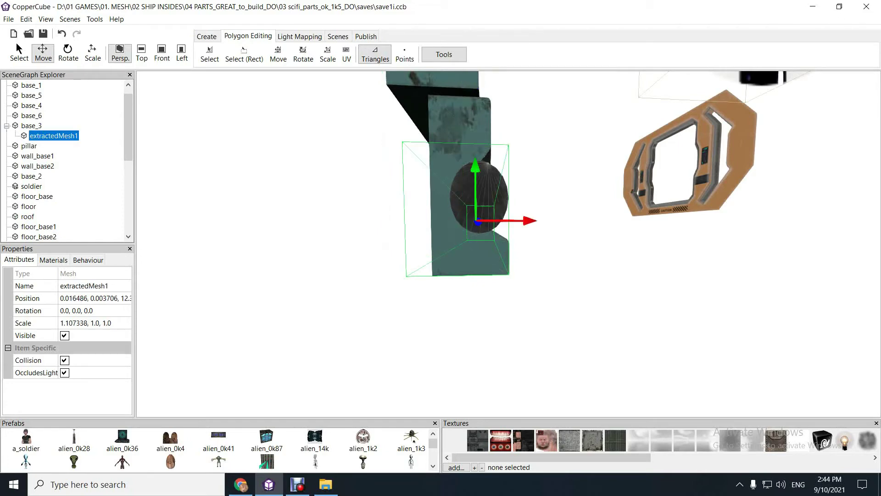
click(31, 125)
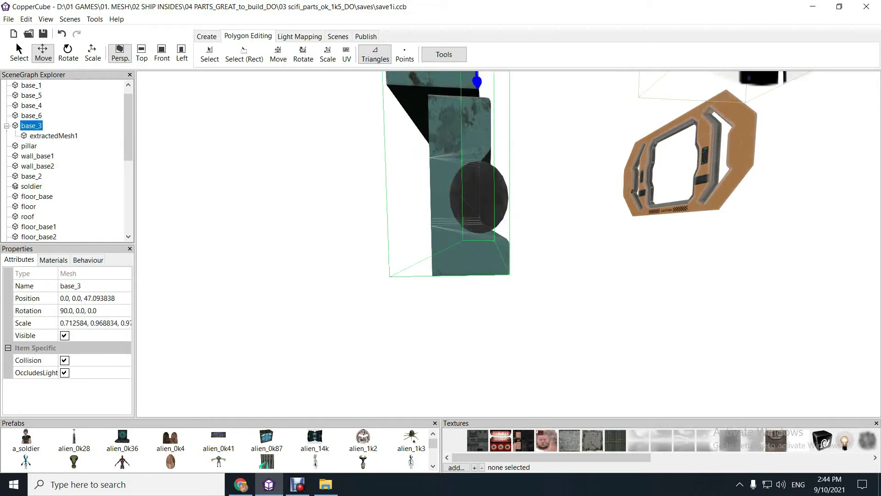
click(54, 135)
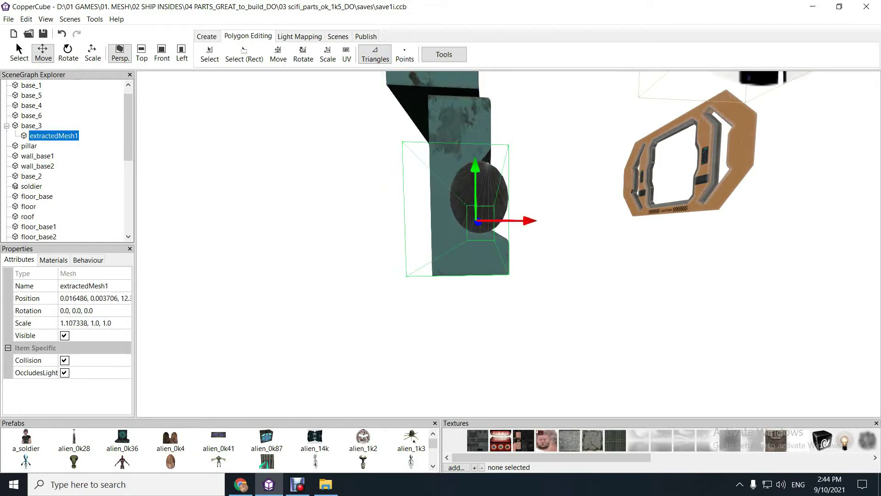
click(32, 125)
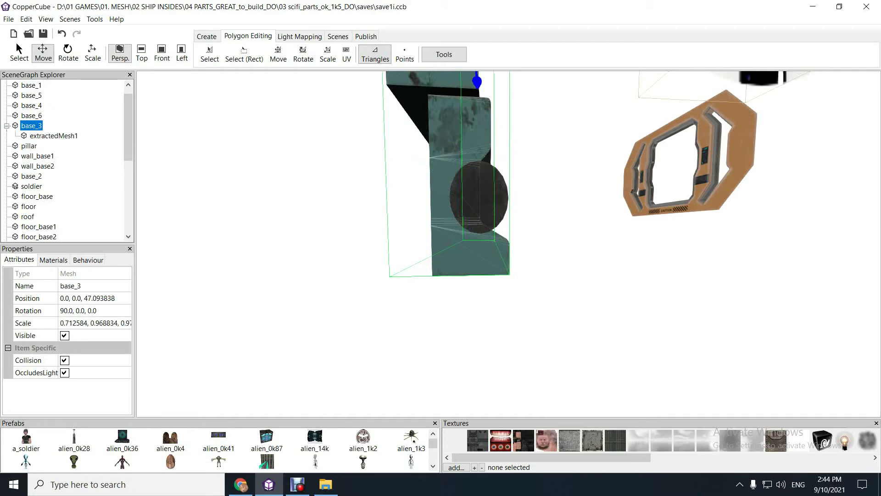
click(54, 136)
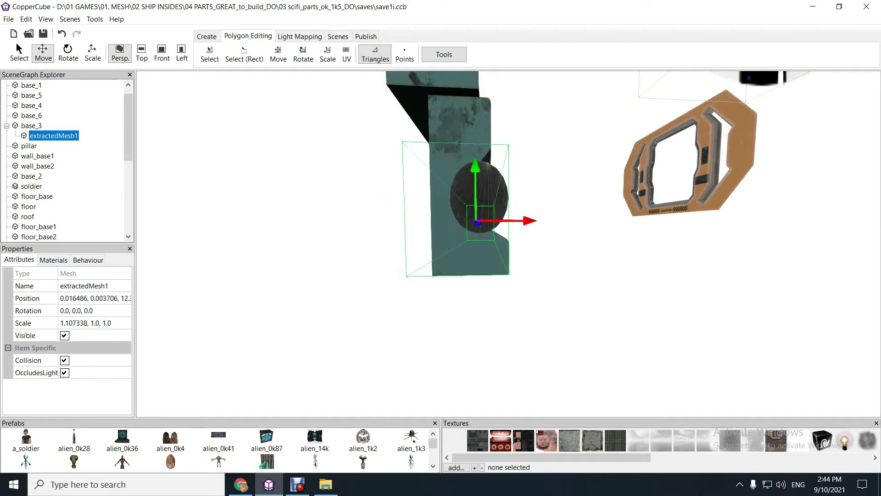
Merge the extracted pipe mesh back into base_3
click(31, 126)
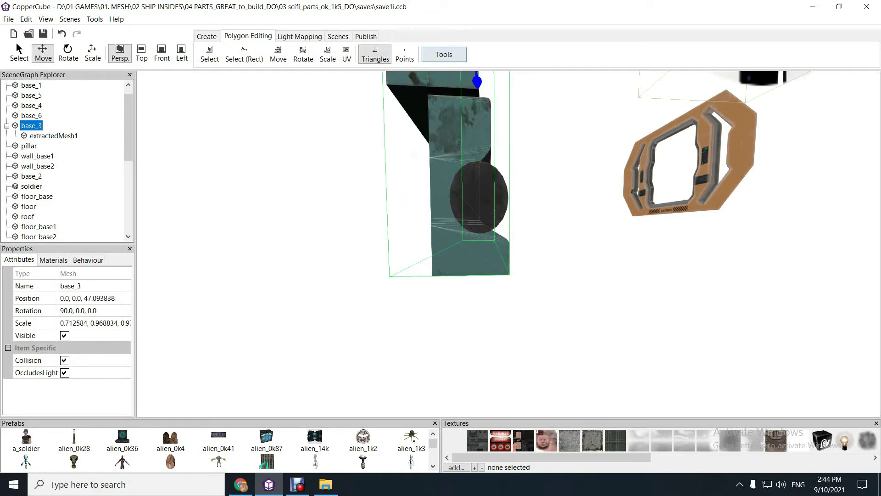
click(444, 55)
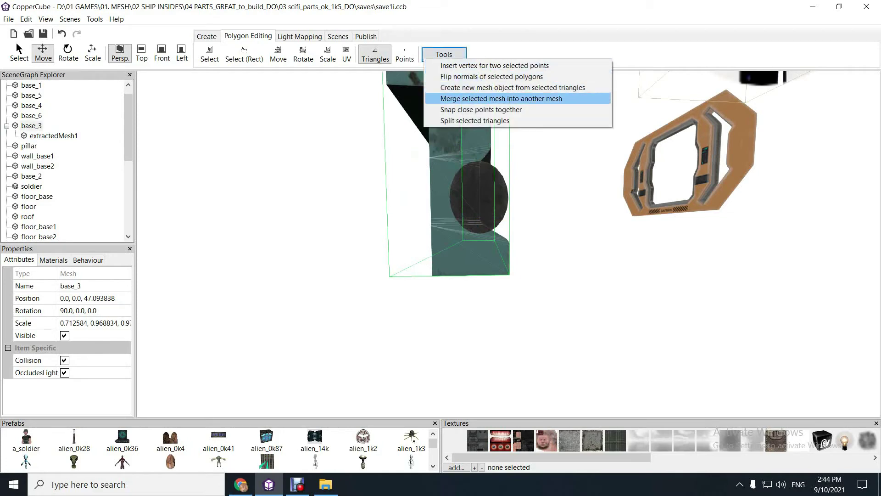
click(501, 98)
click(101, 91)
click(94, 193)
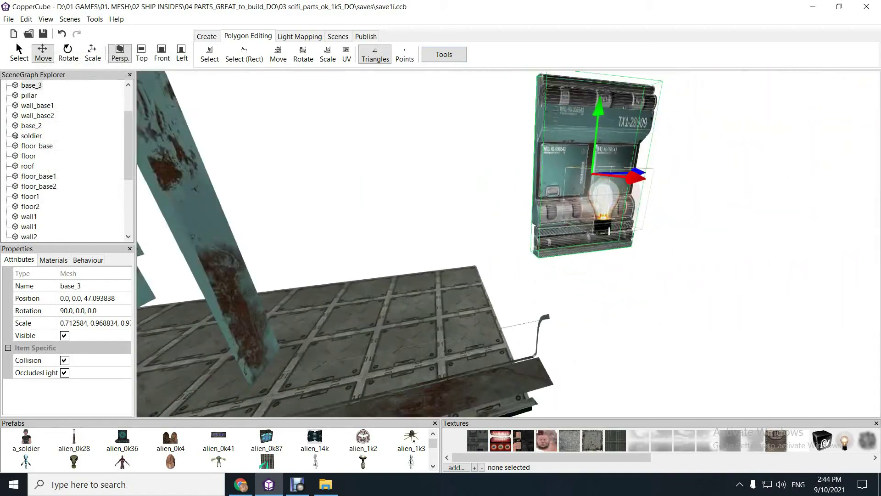
Run the grid-scaling plugin on the merged base_3 to check its size against the grid
drag(505, 244, 394, 243)
key(Up)
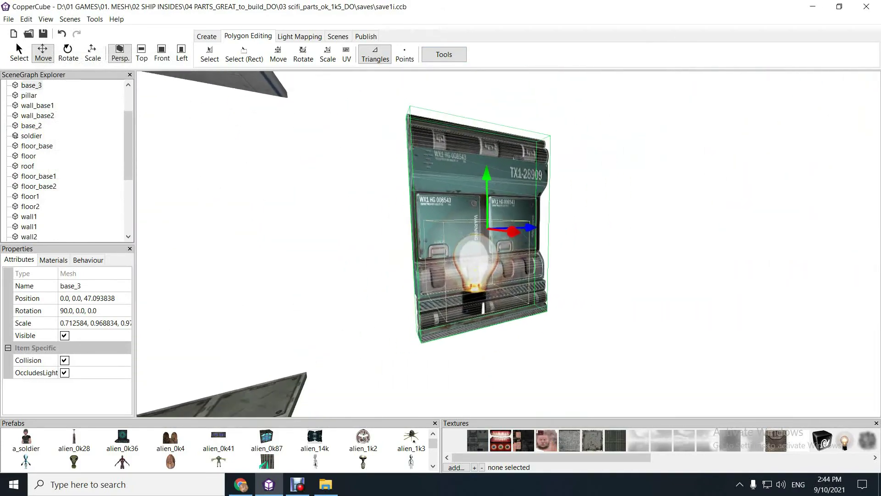
key(ctrl+g)
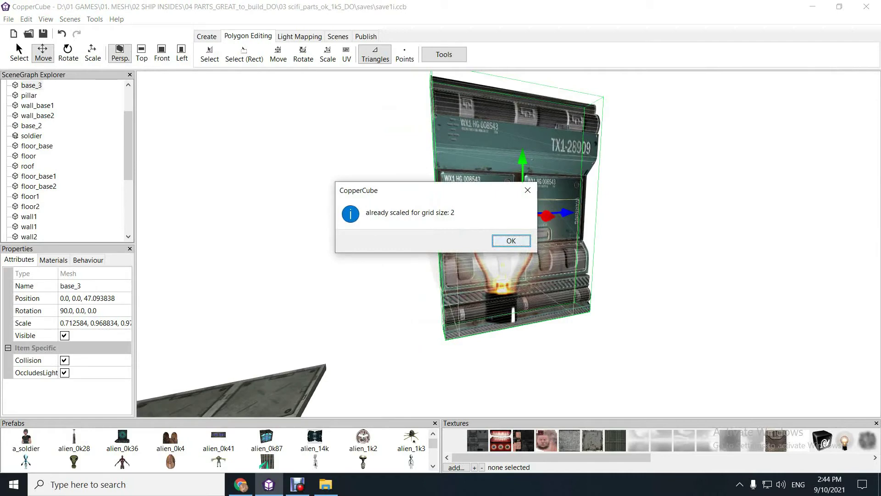
key(Return)
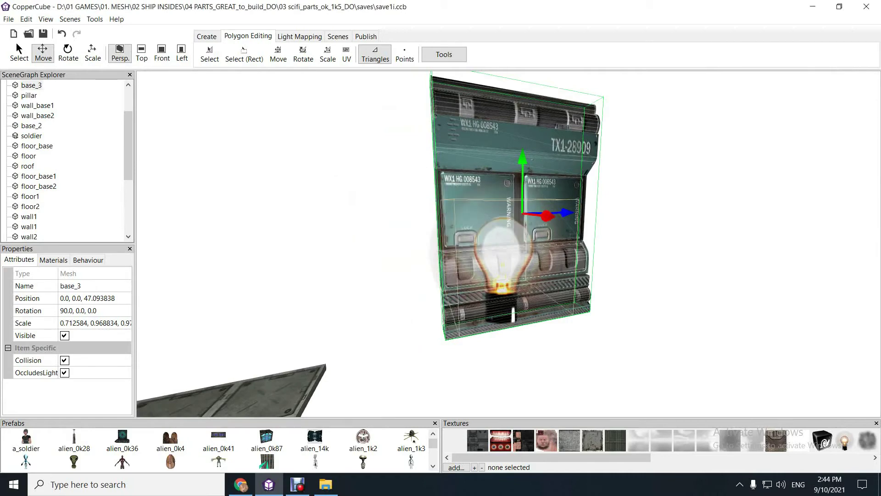
Move base_3 along Z to -4.0 so it butts against the end of the existing corridor wall section
key(Down)
key(Down)
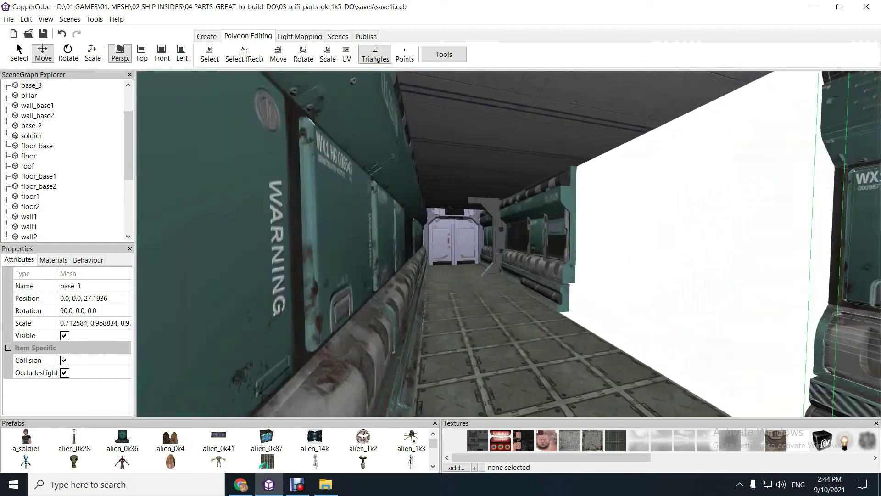
key(Down)
key(Down)
key(Down)
key(Down)
key(Down)
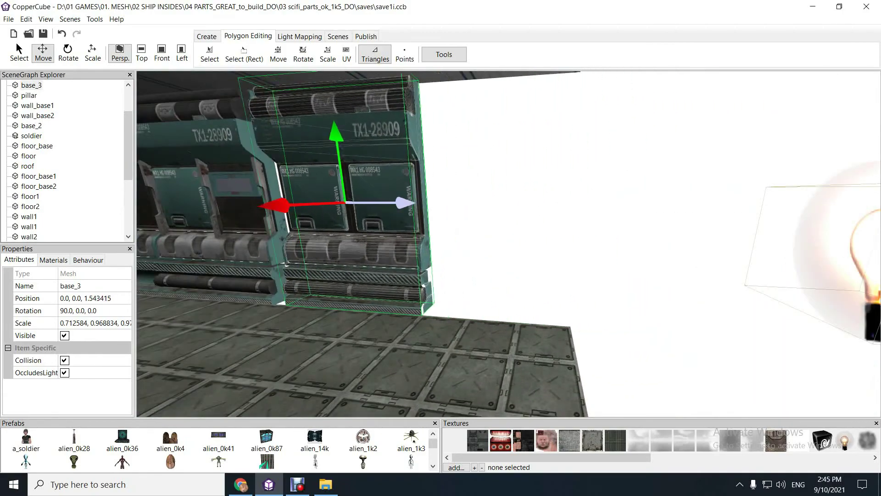
key(Down)
key(Down)
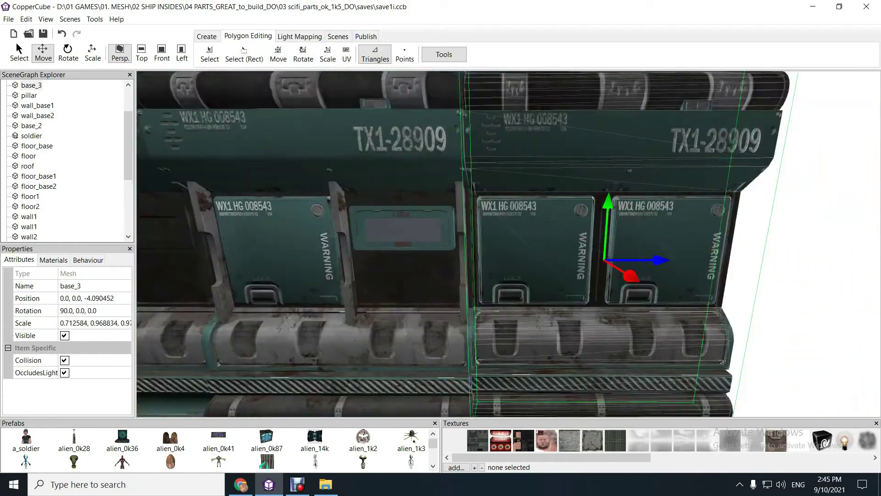
key(Down)
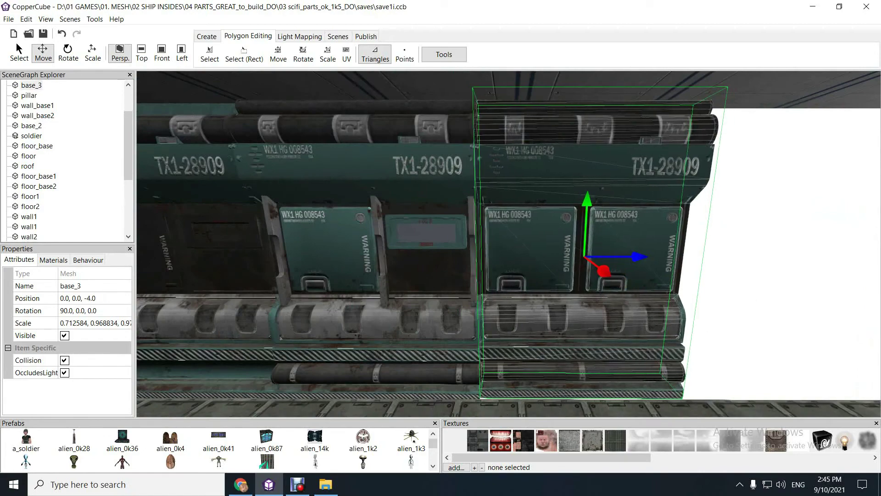
key(Down)
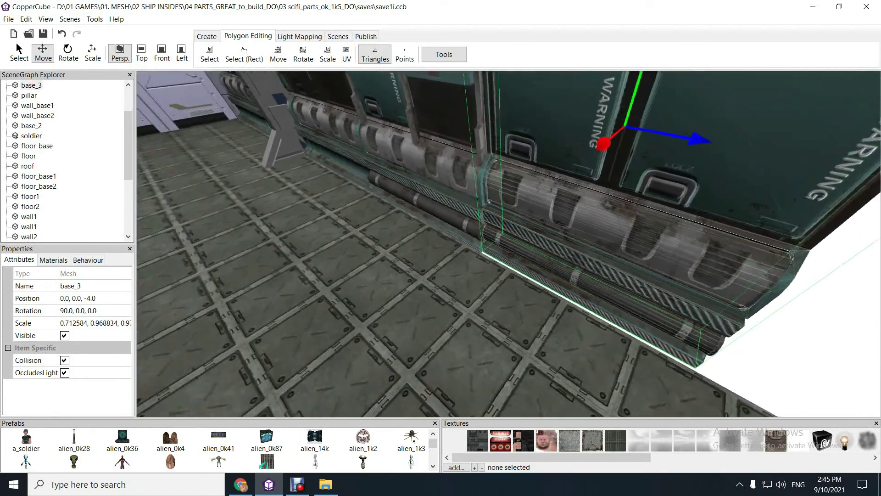
Run the grid-scaling plugin on base_3 and accept the resize to match a grid snapping of 2
key(Down)
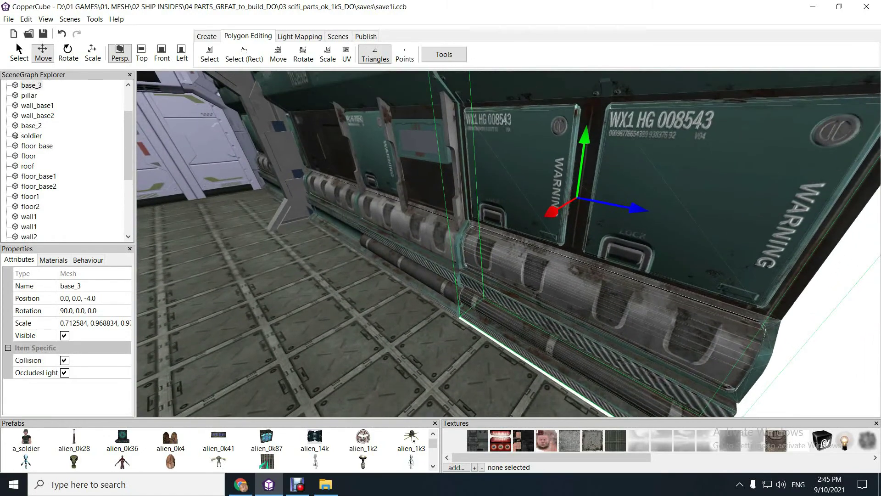
scroll(129, 138, up, 2)
click(31, 126)
click(31, 135)
right_click(31, 135)
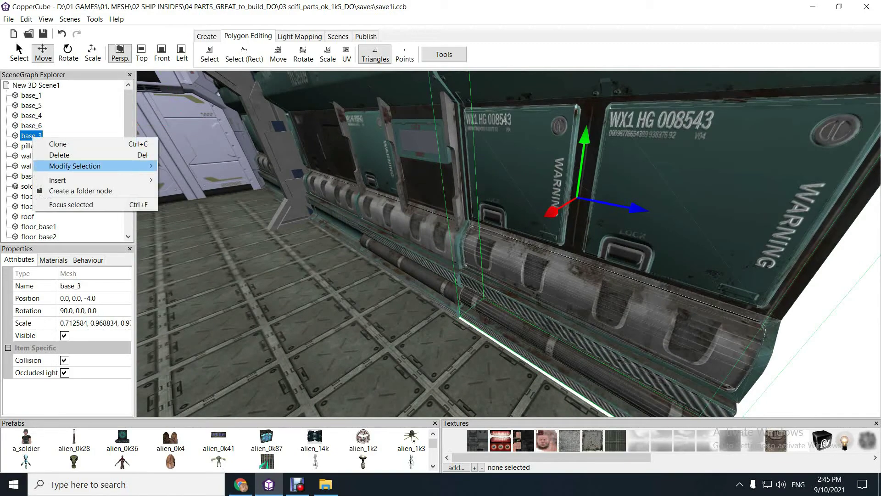
mouse_move(92, 166)
click(200, 188)
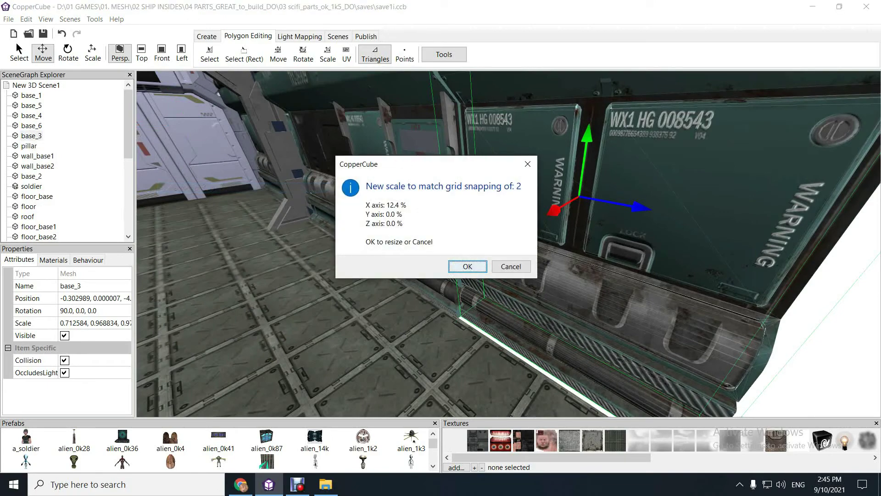
click(467, 267)
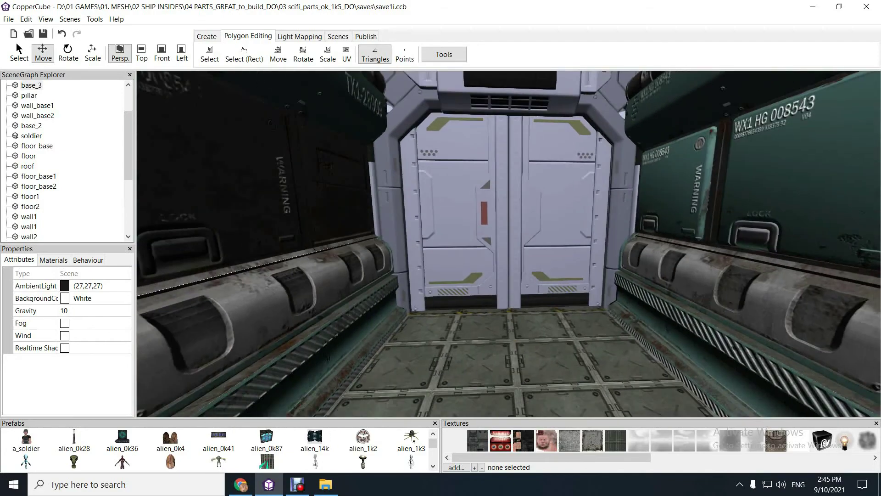
Inspect the base_1 wall section's bounds inside the corridor and return the selection to the scene root
click(455, 207)
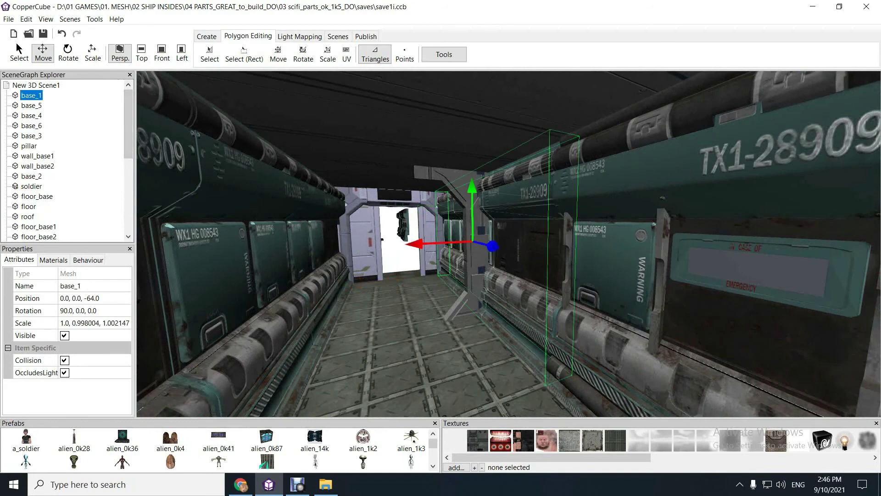
click(36, 85)
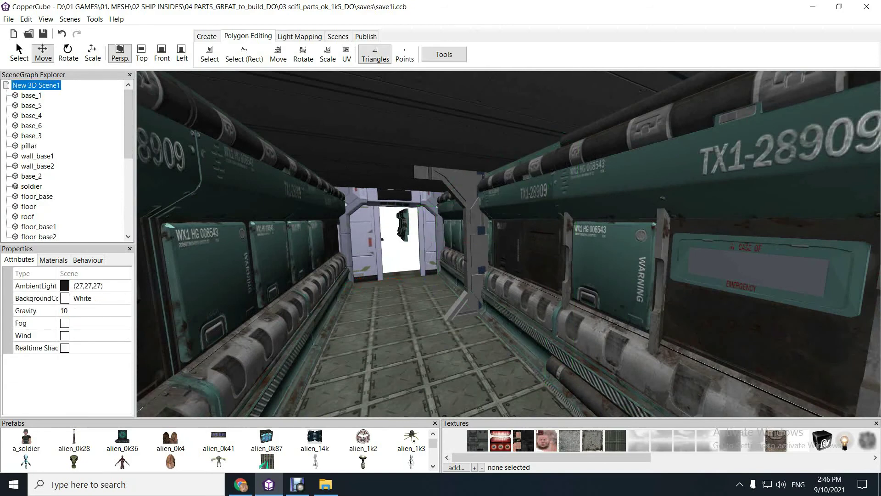